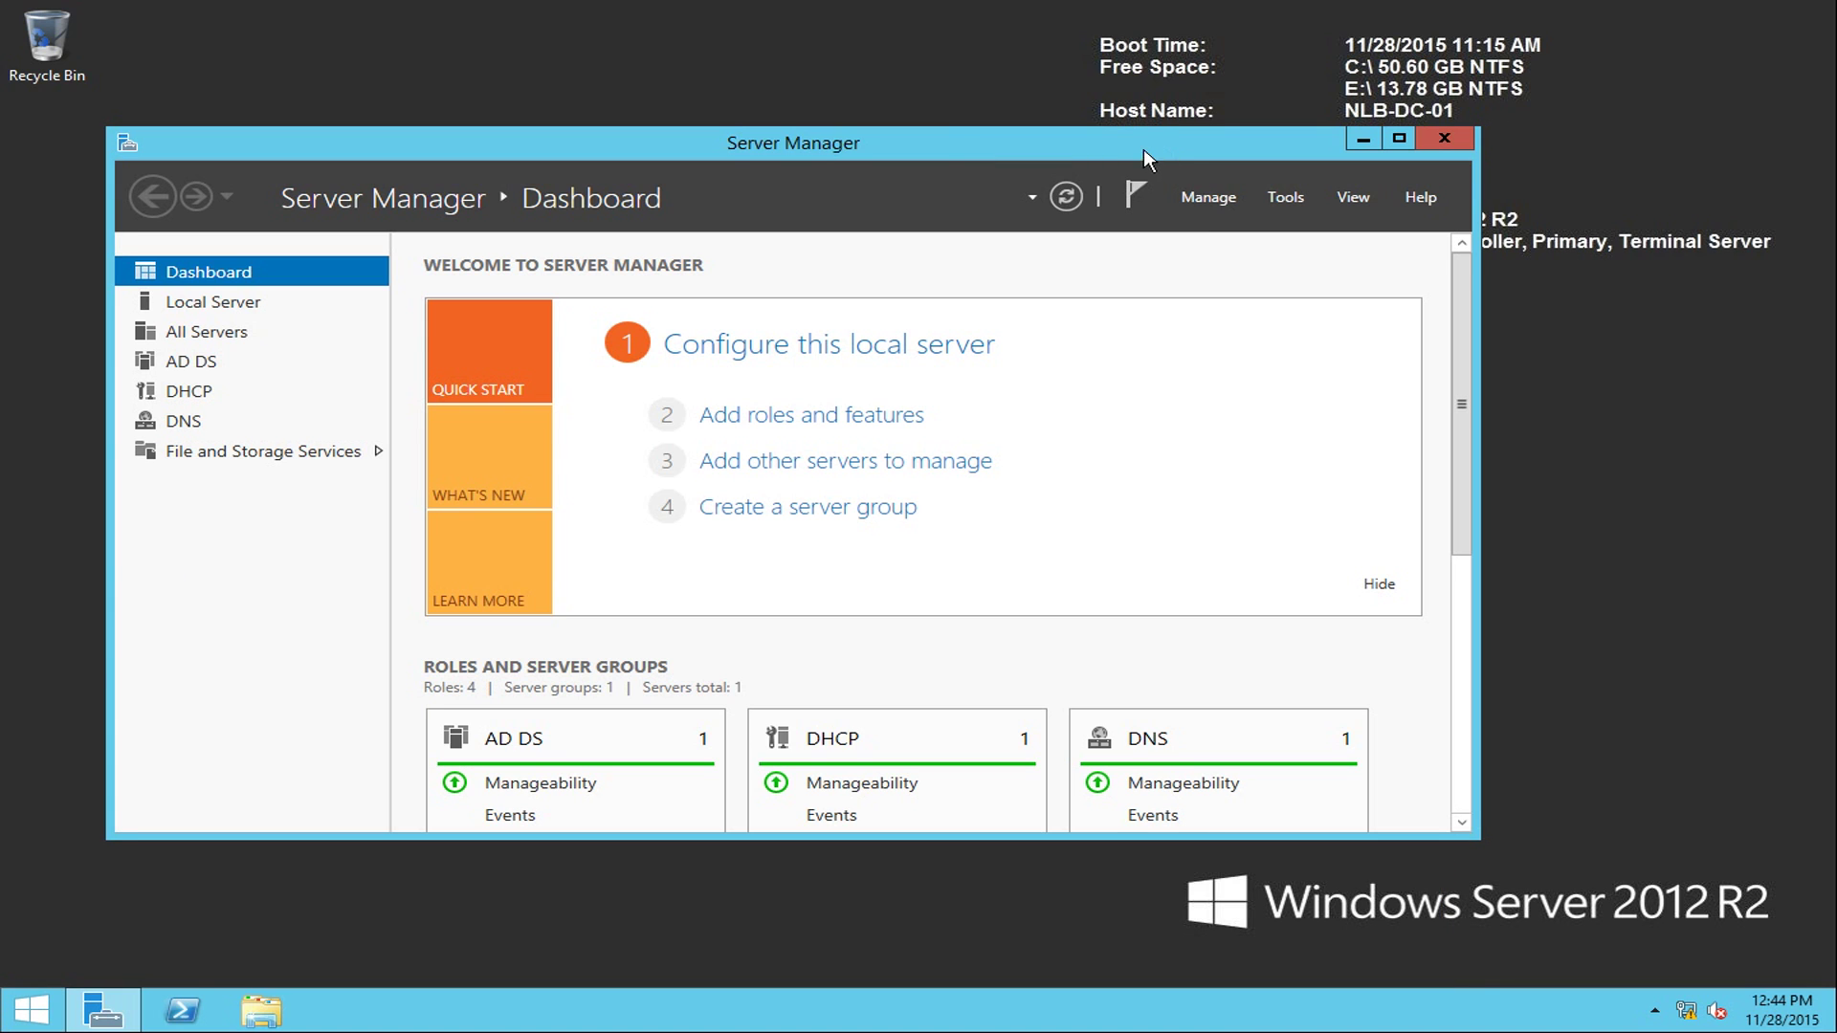
Start Windows PowerShell as administrator and list the FSMO role holders with netdom /query FSMO.
left_click_drag(1145, 147, 1162, 205)
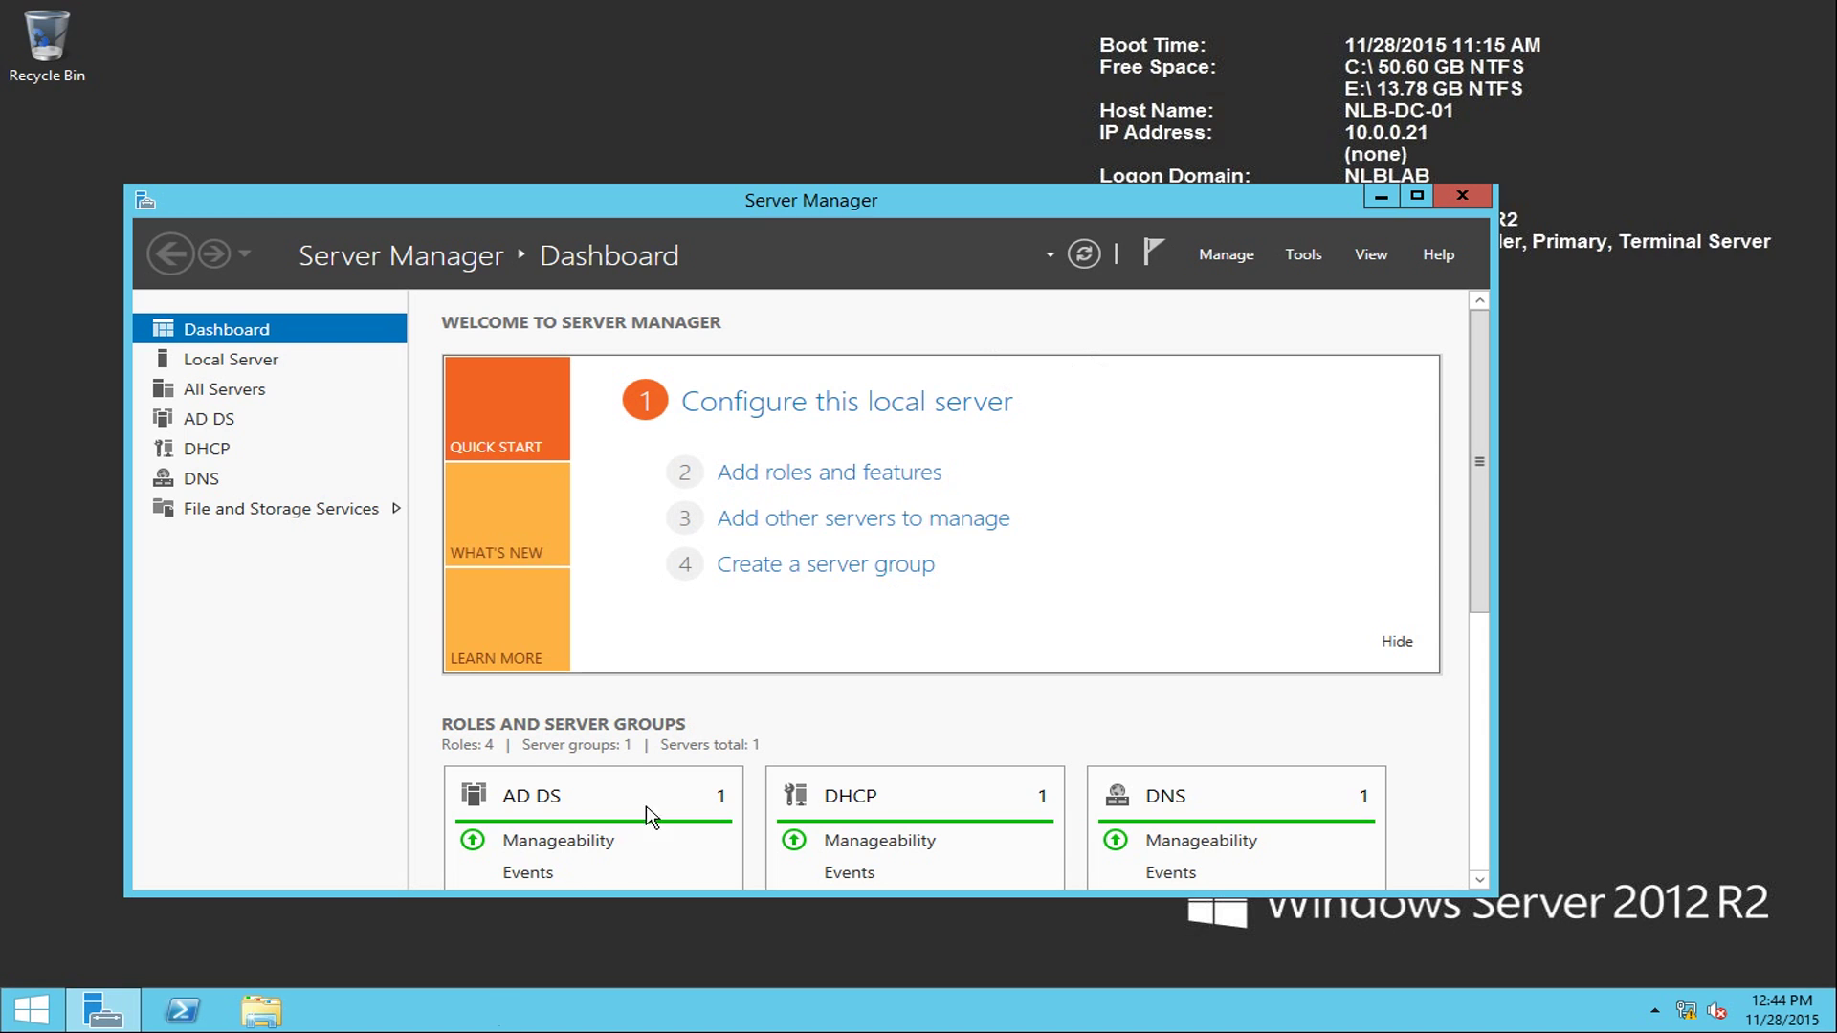
right_click(182, 1012)
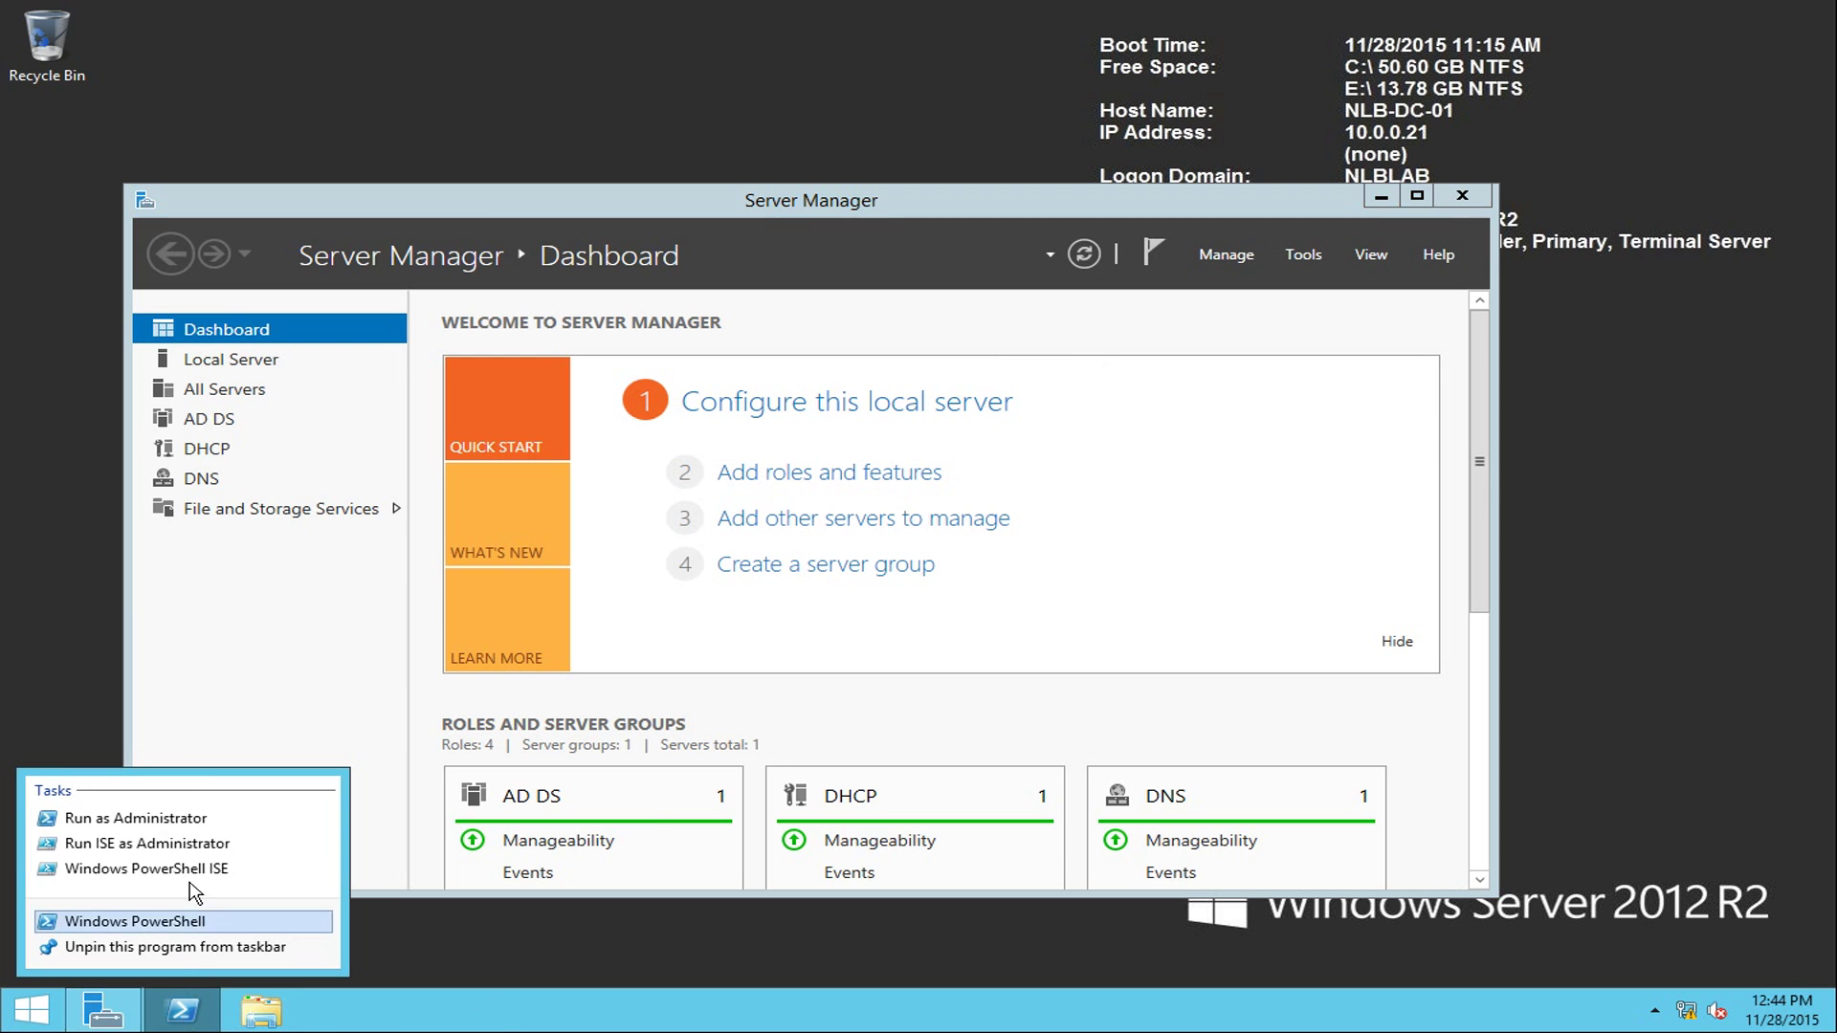
left_click(136, 818)
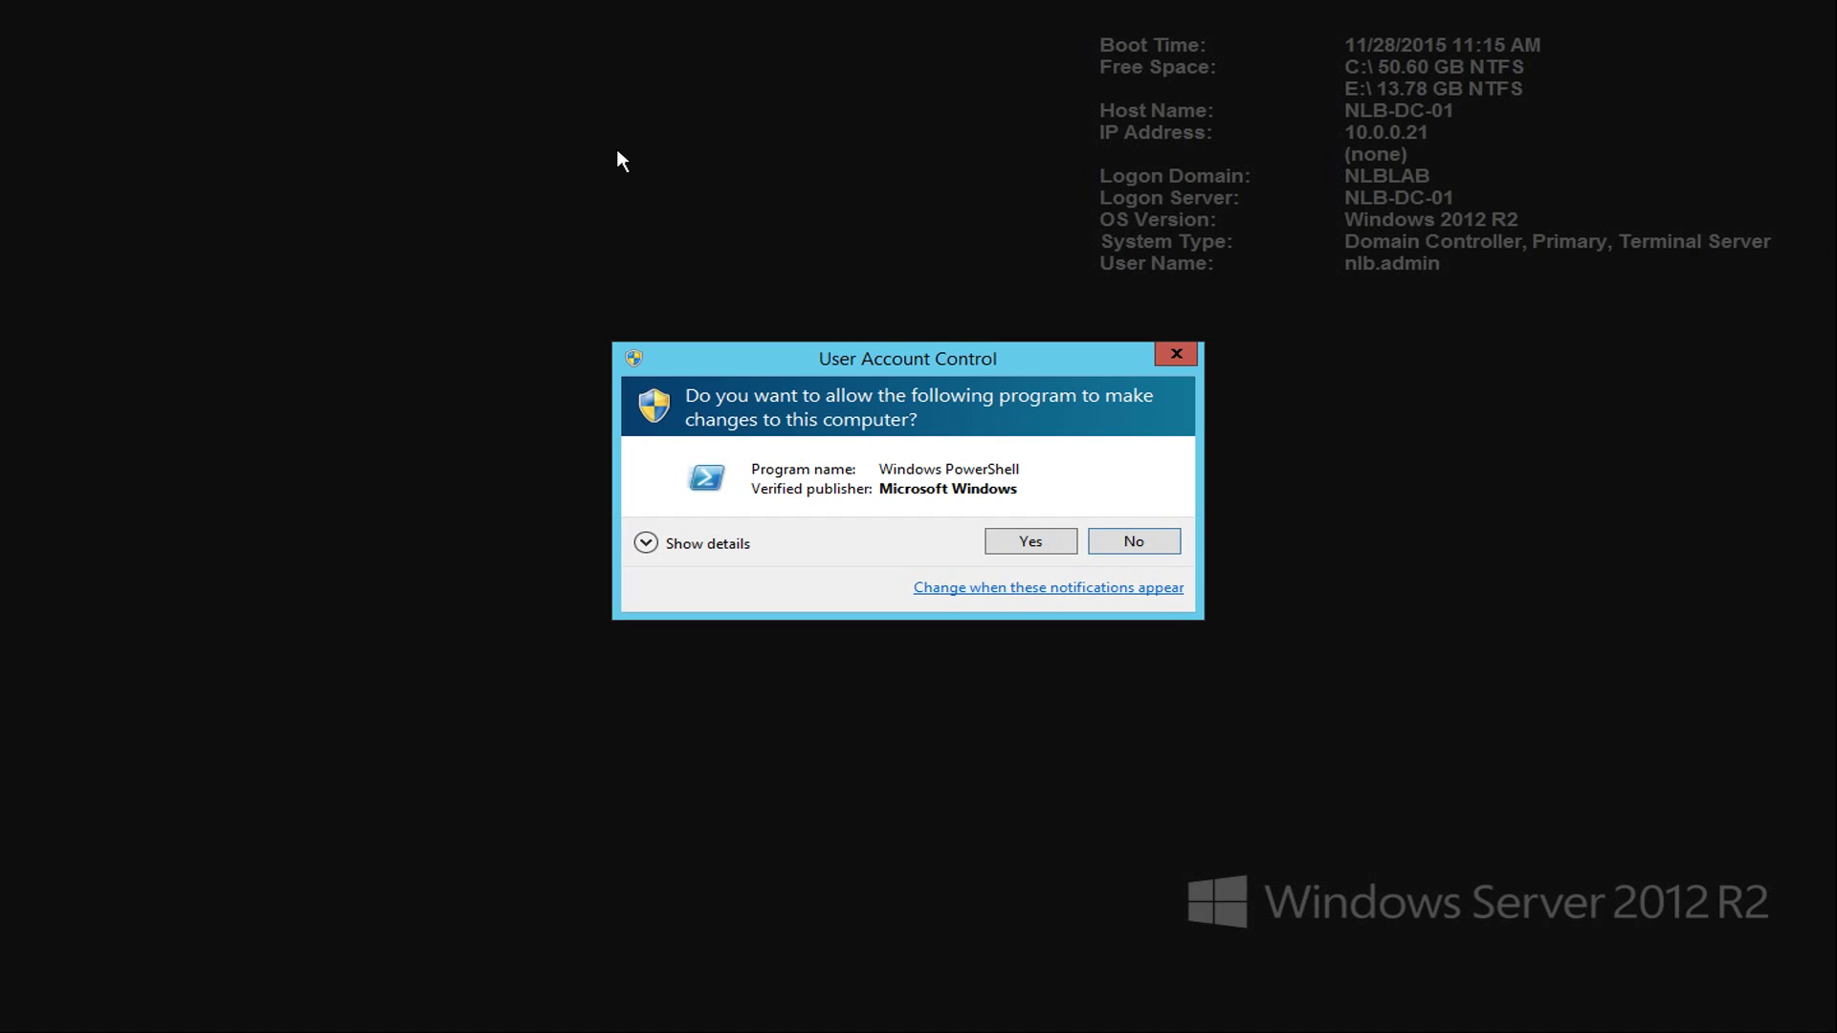
left_click(998, 544)
left_click_drag(550, 38, 776, 249)
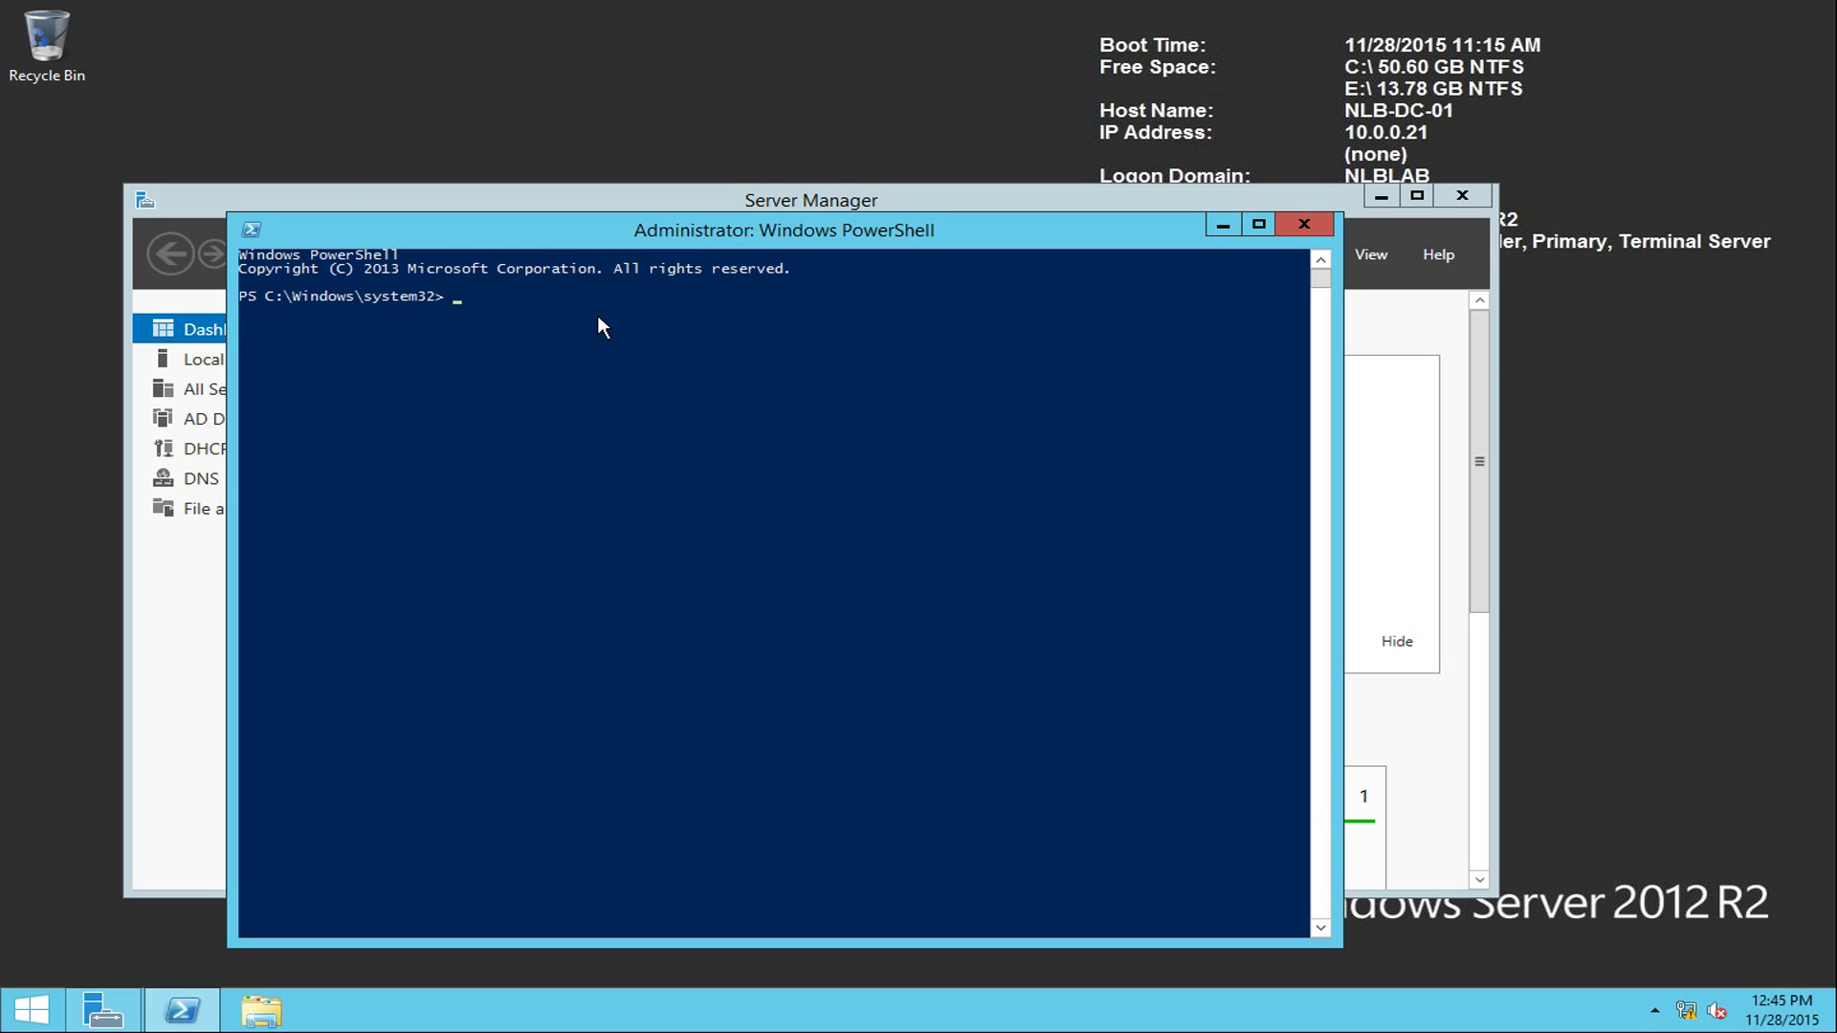
type("tdom /query FSMO")
key("Return")
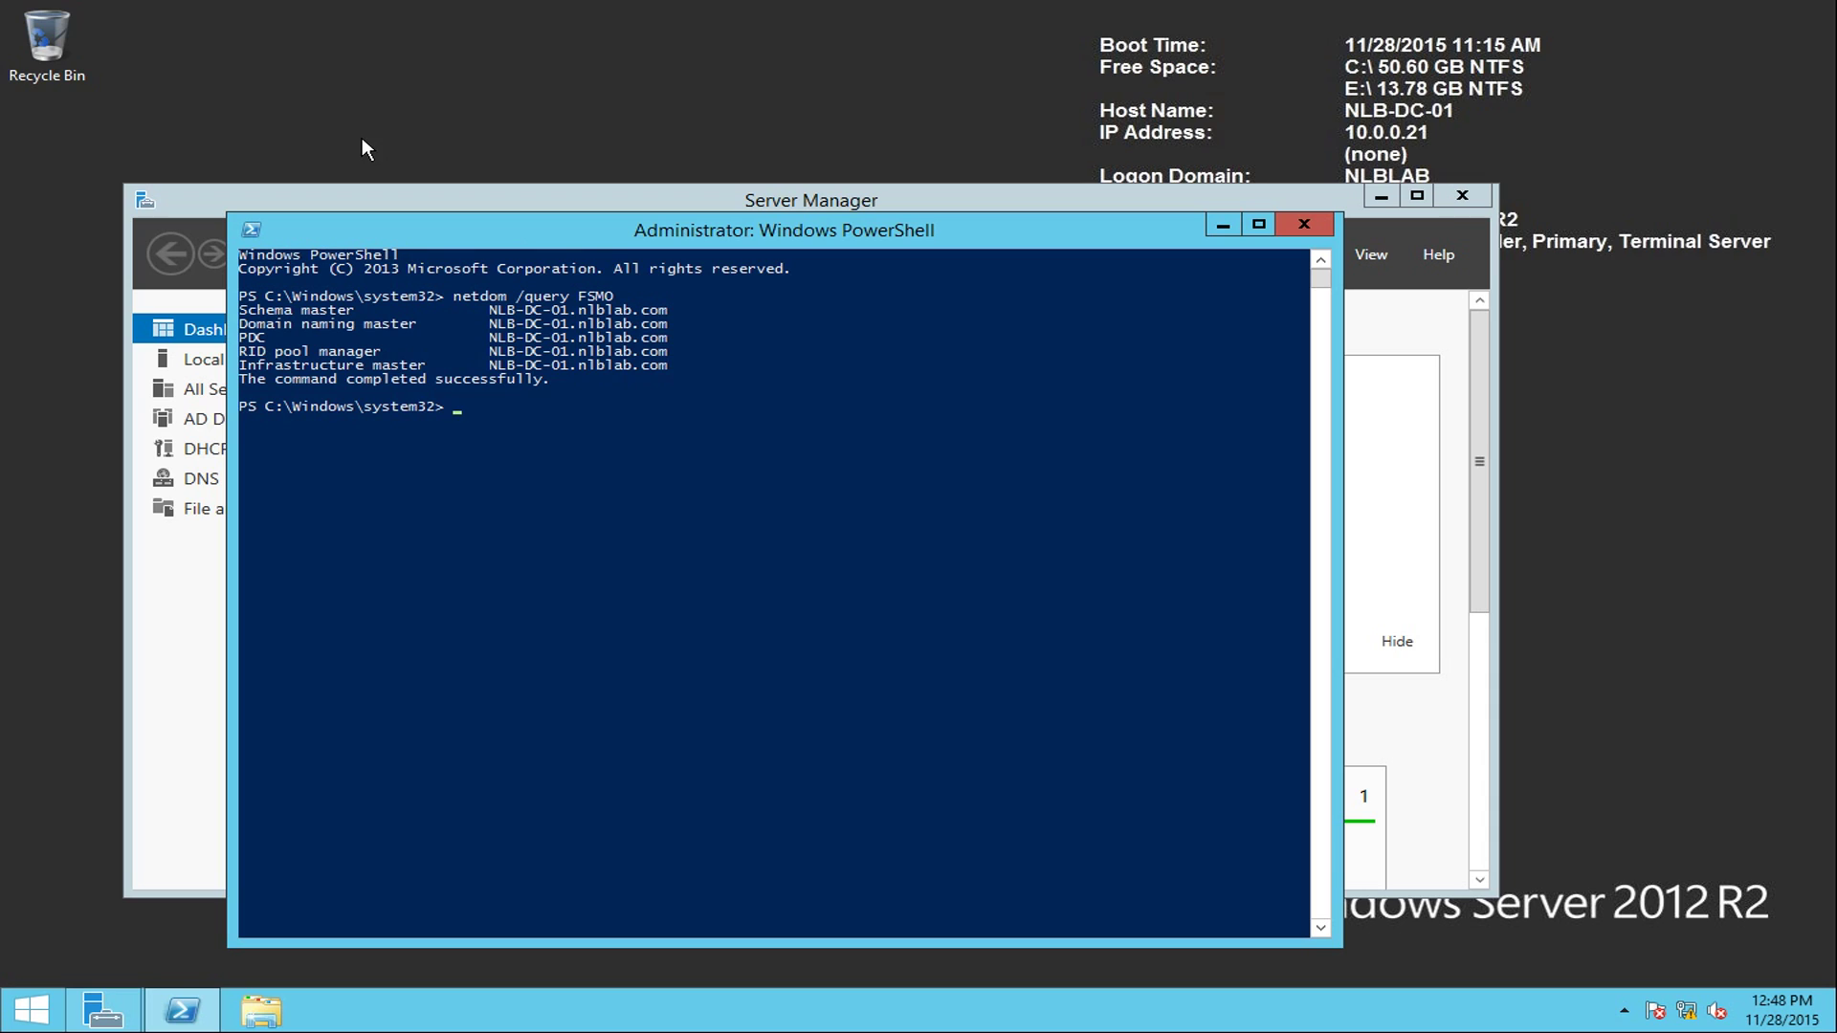
Open Active Directory Users and Computers from Server Manager and display the Users OU under NLB Solutions in nlblab.com.
mouse_move(1836, 1)
left_click(101, 1011)
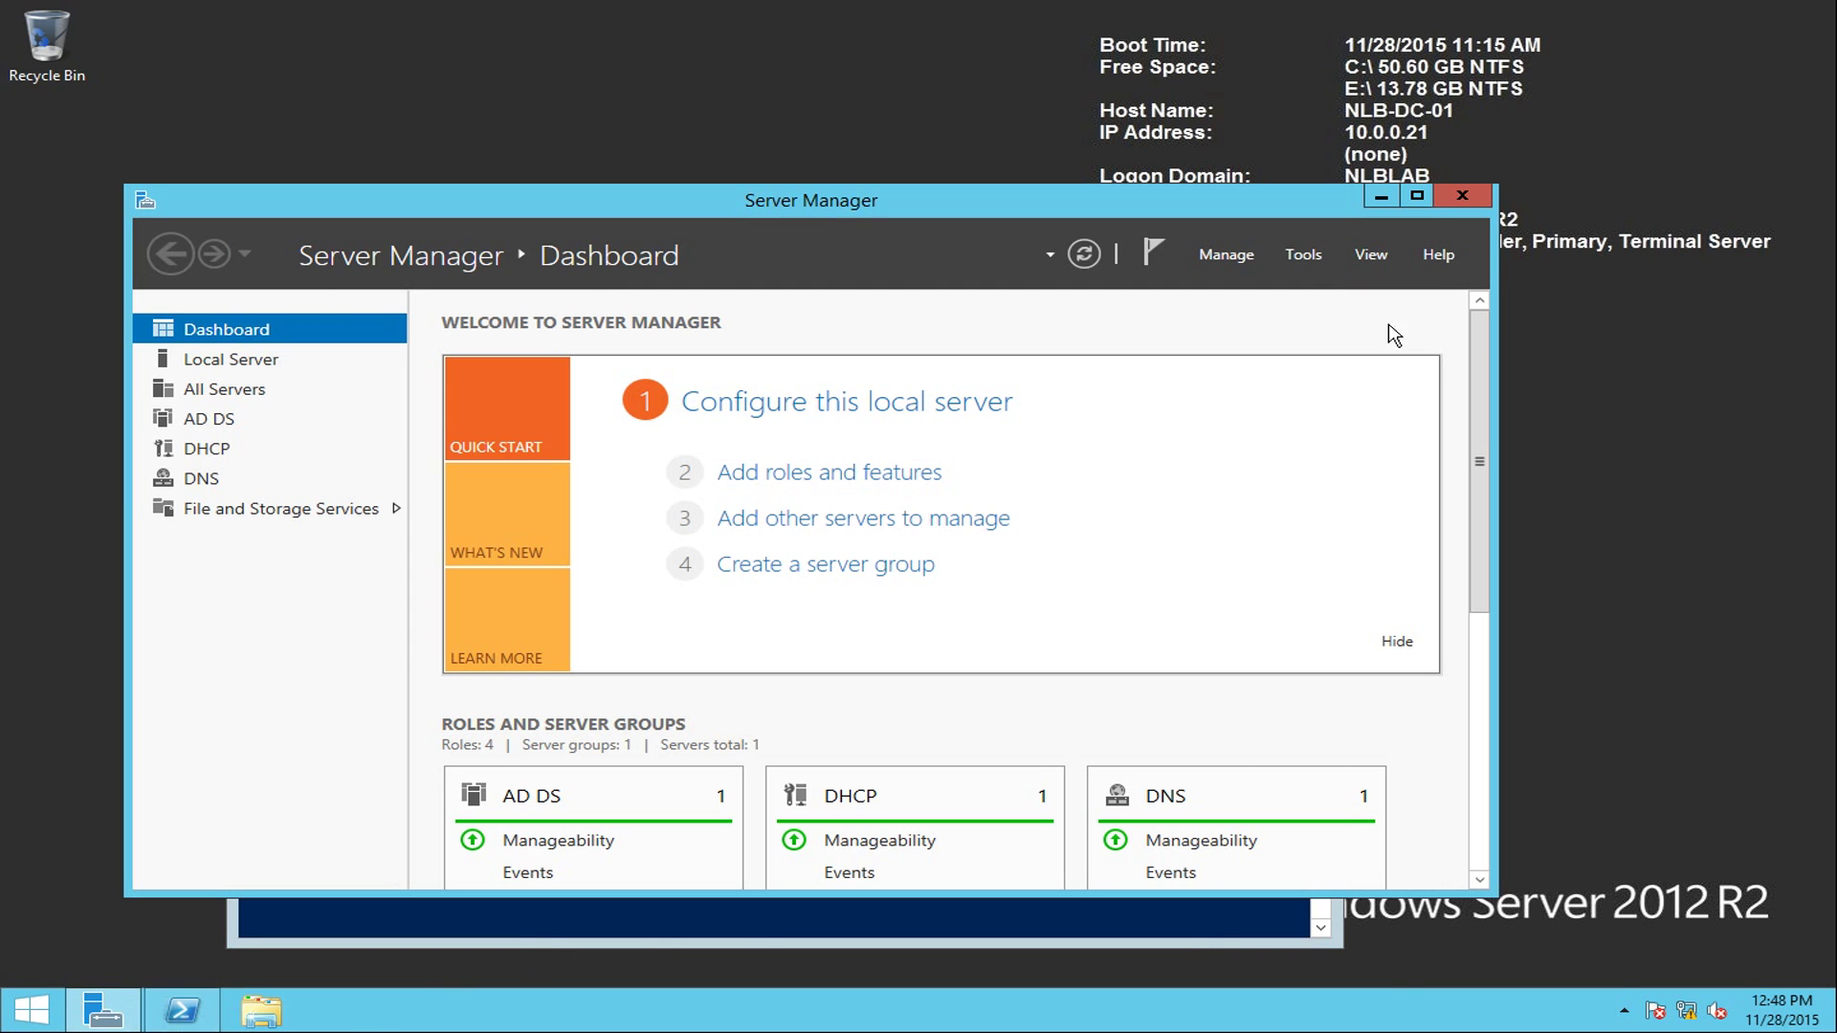
left_click(1300, 260)
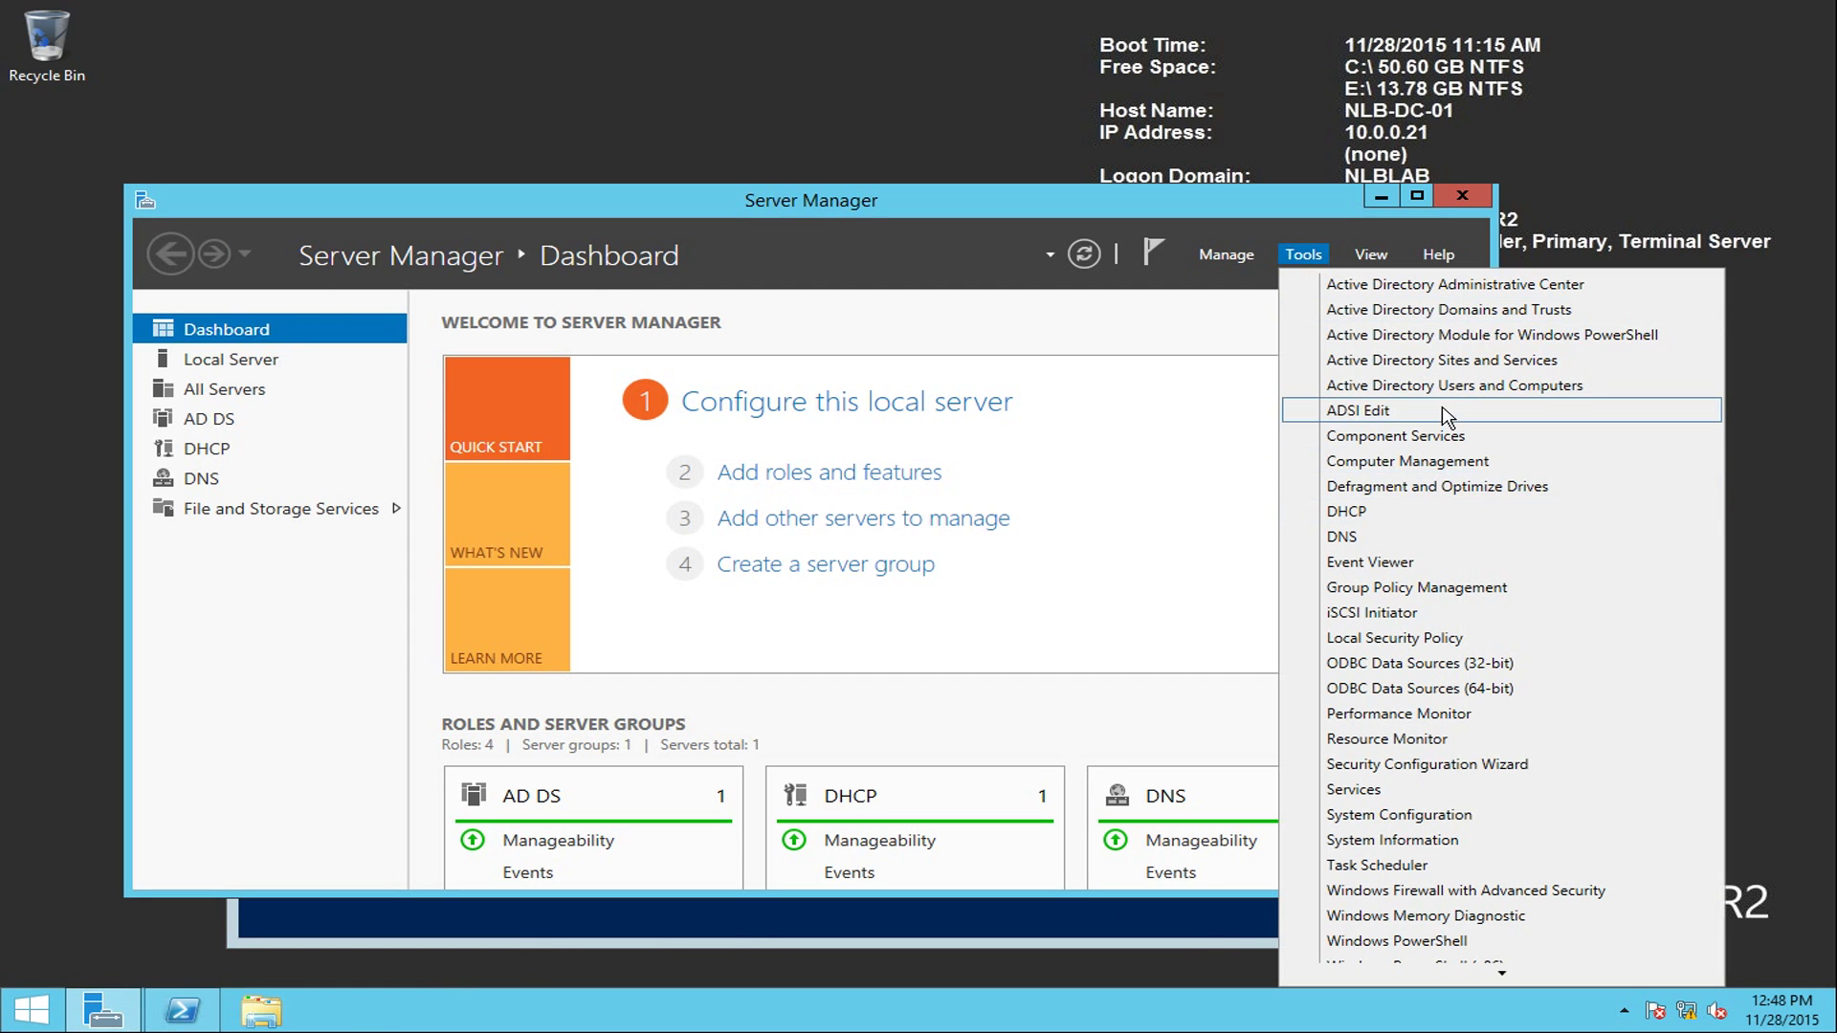
left_click(1359, 384)
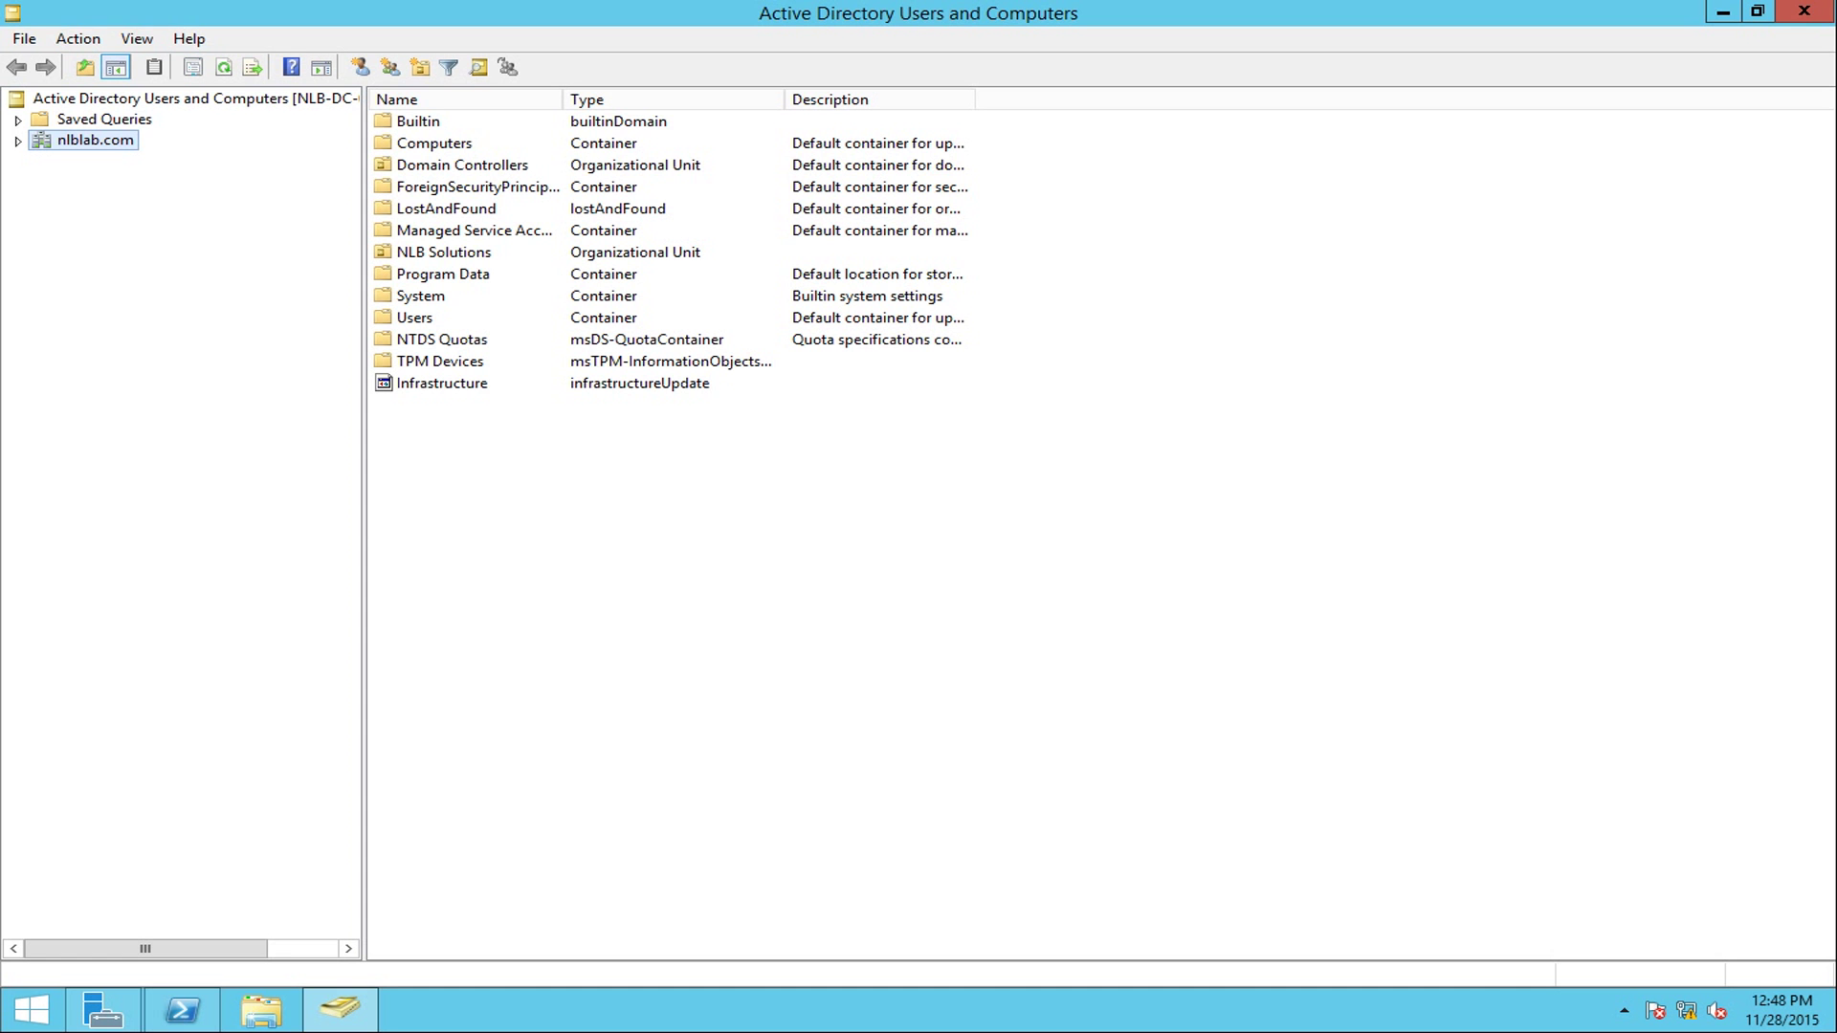
left_click(17, 141)
left_click(43, 286)
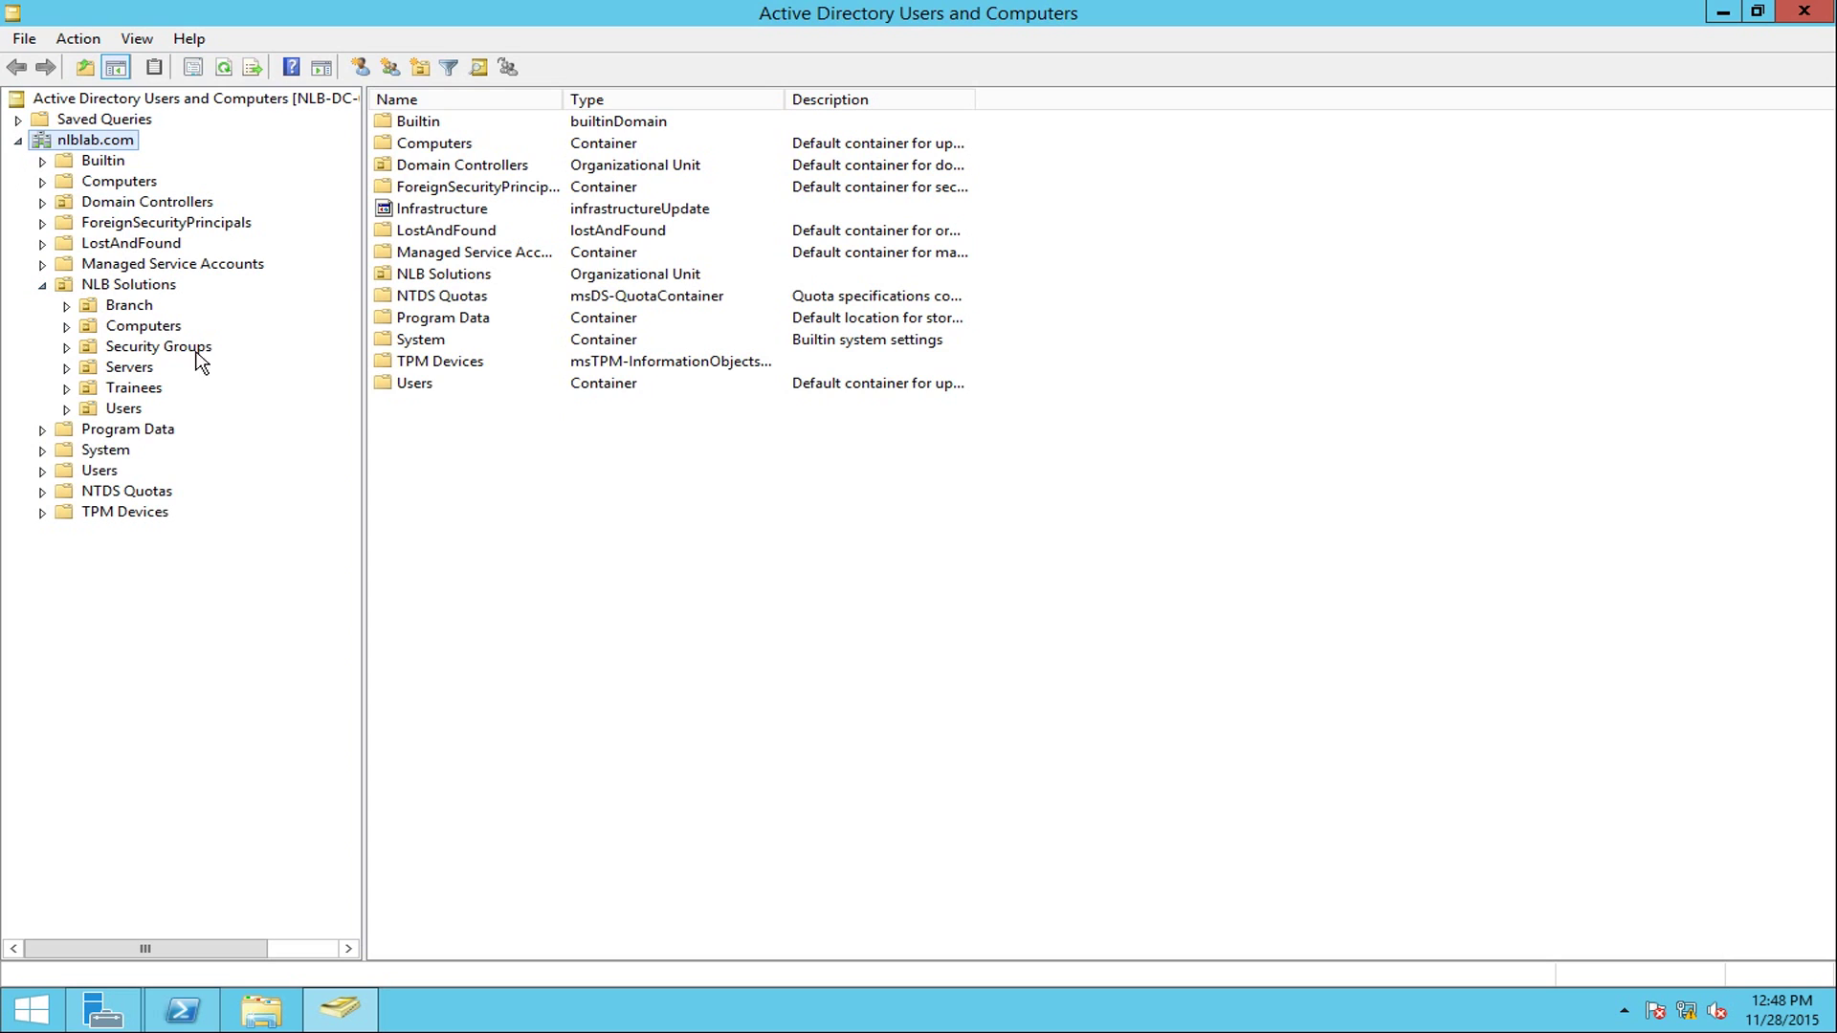
left_click(122, 409)
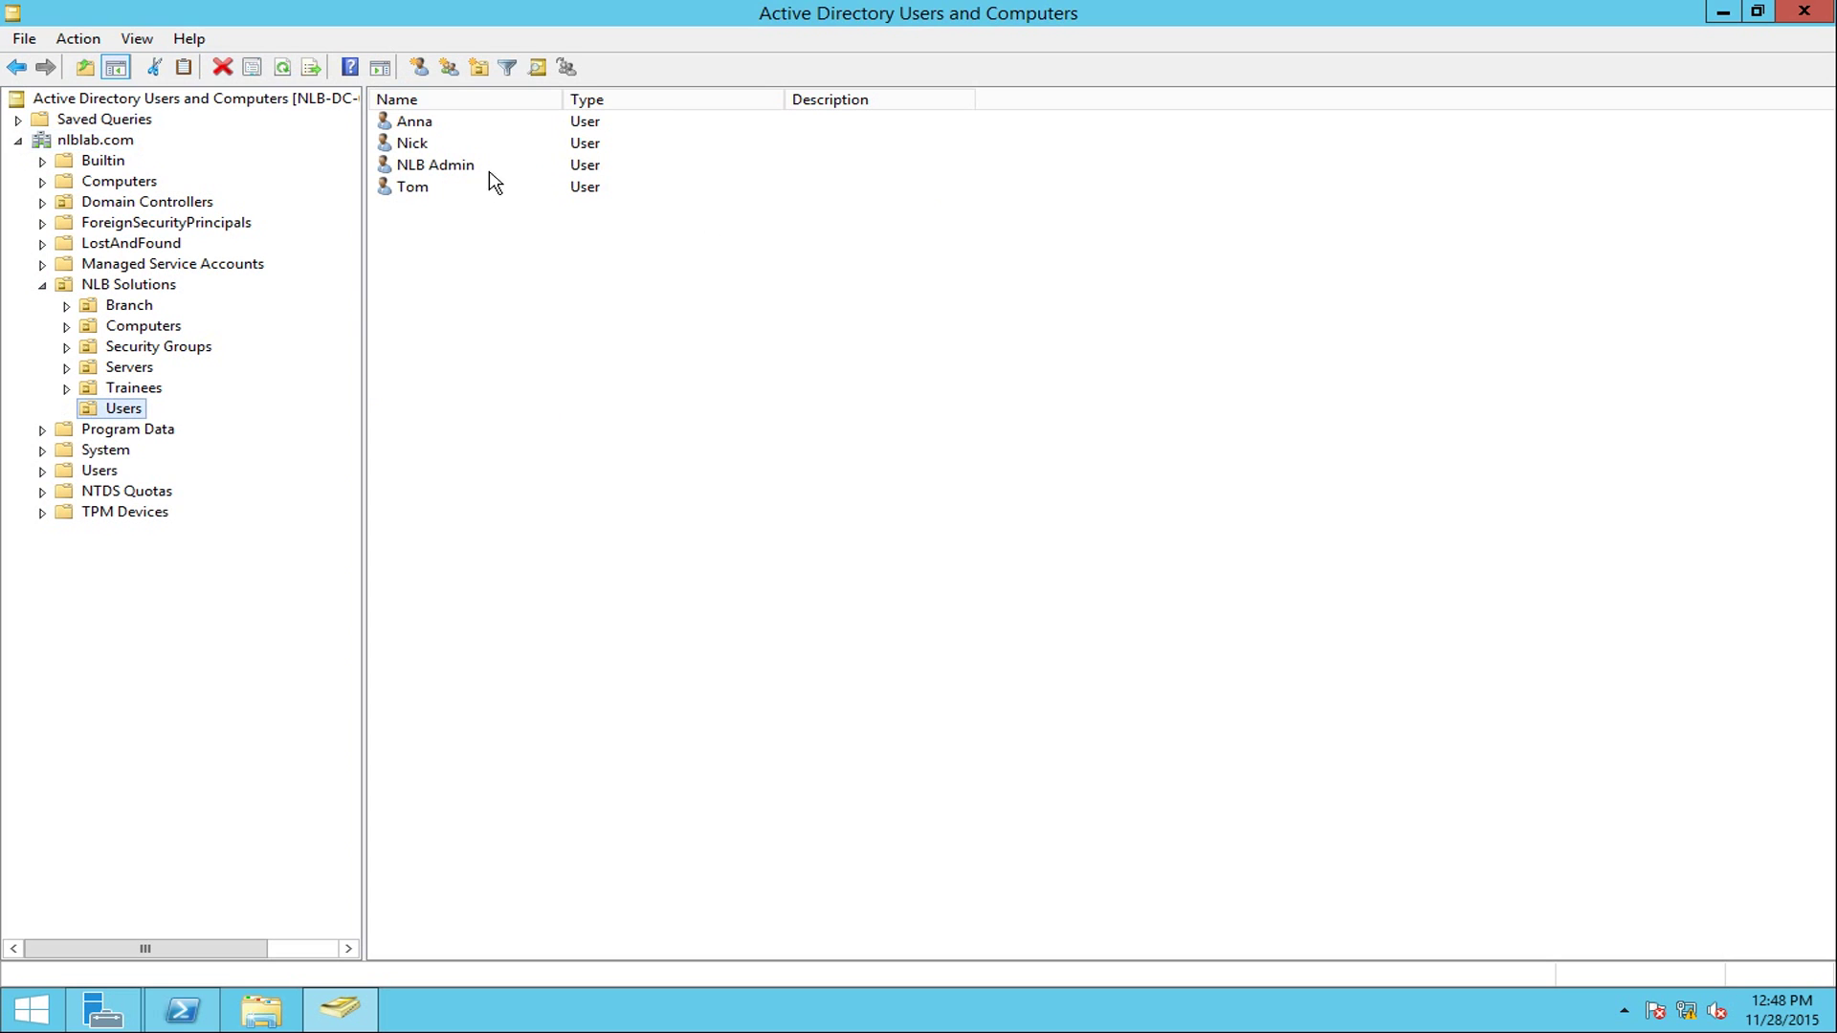
View the general properties of the second listed user account, close them, and minimize both management windows.
double_click(436, 145)
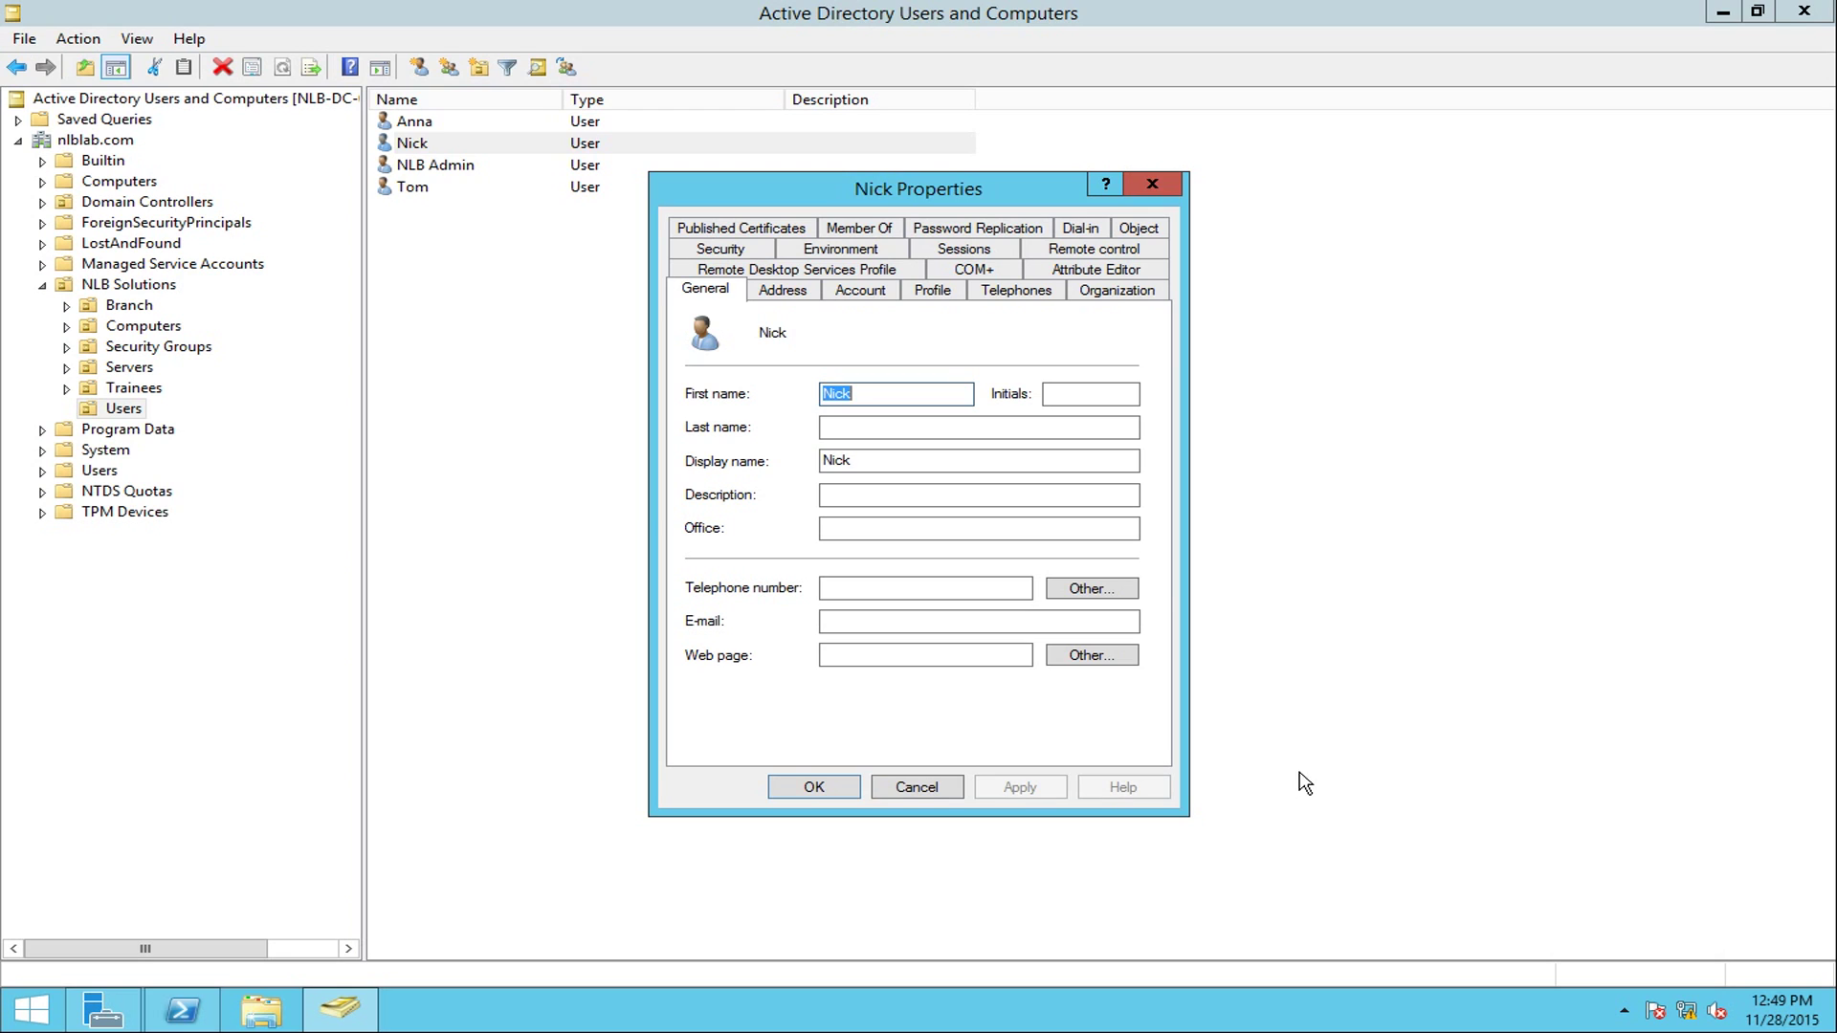
left_click(1174, 194)
left_click(1723, 13)
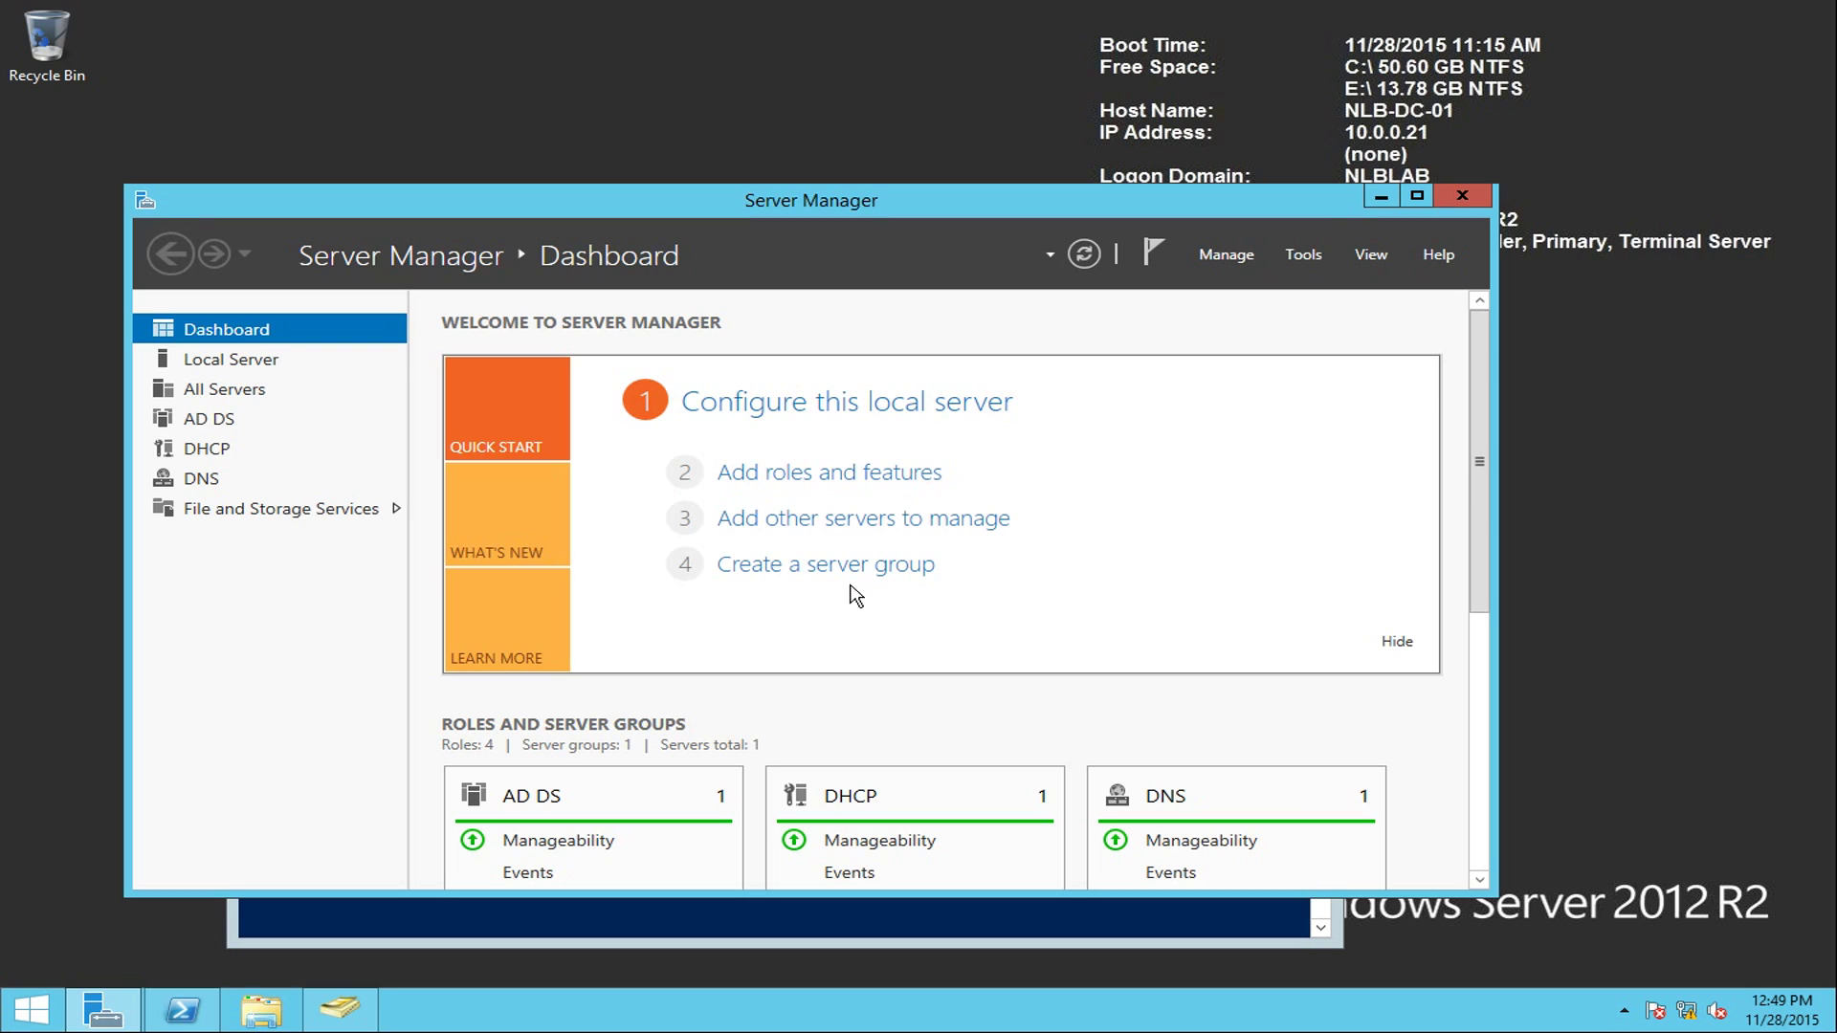
left_click(1376, 197)
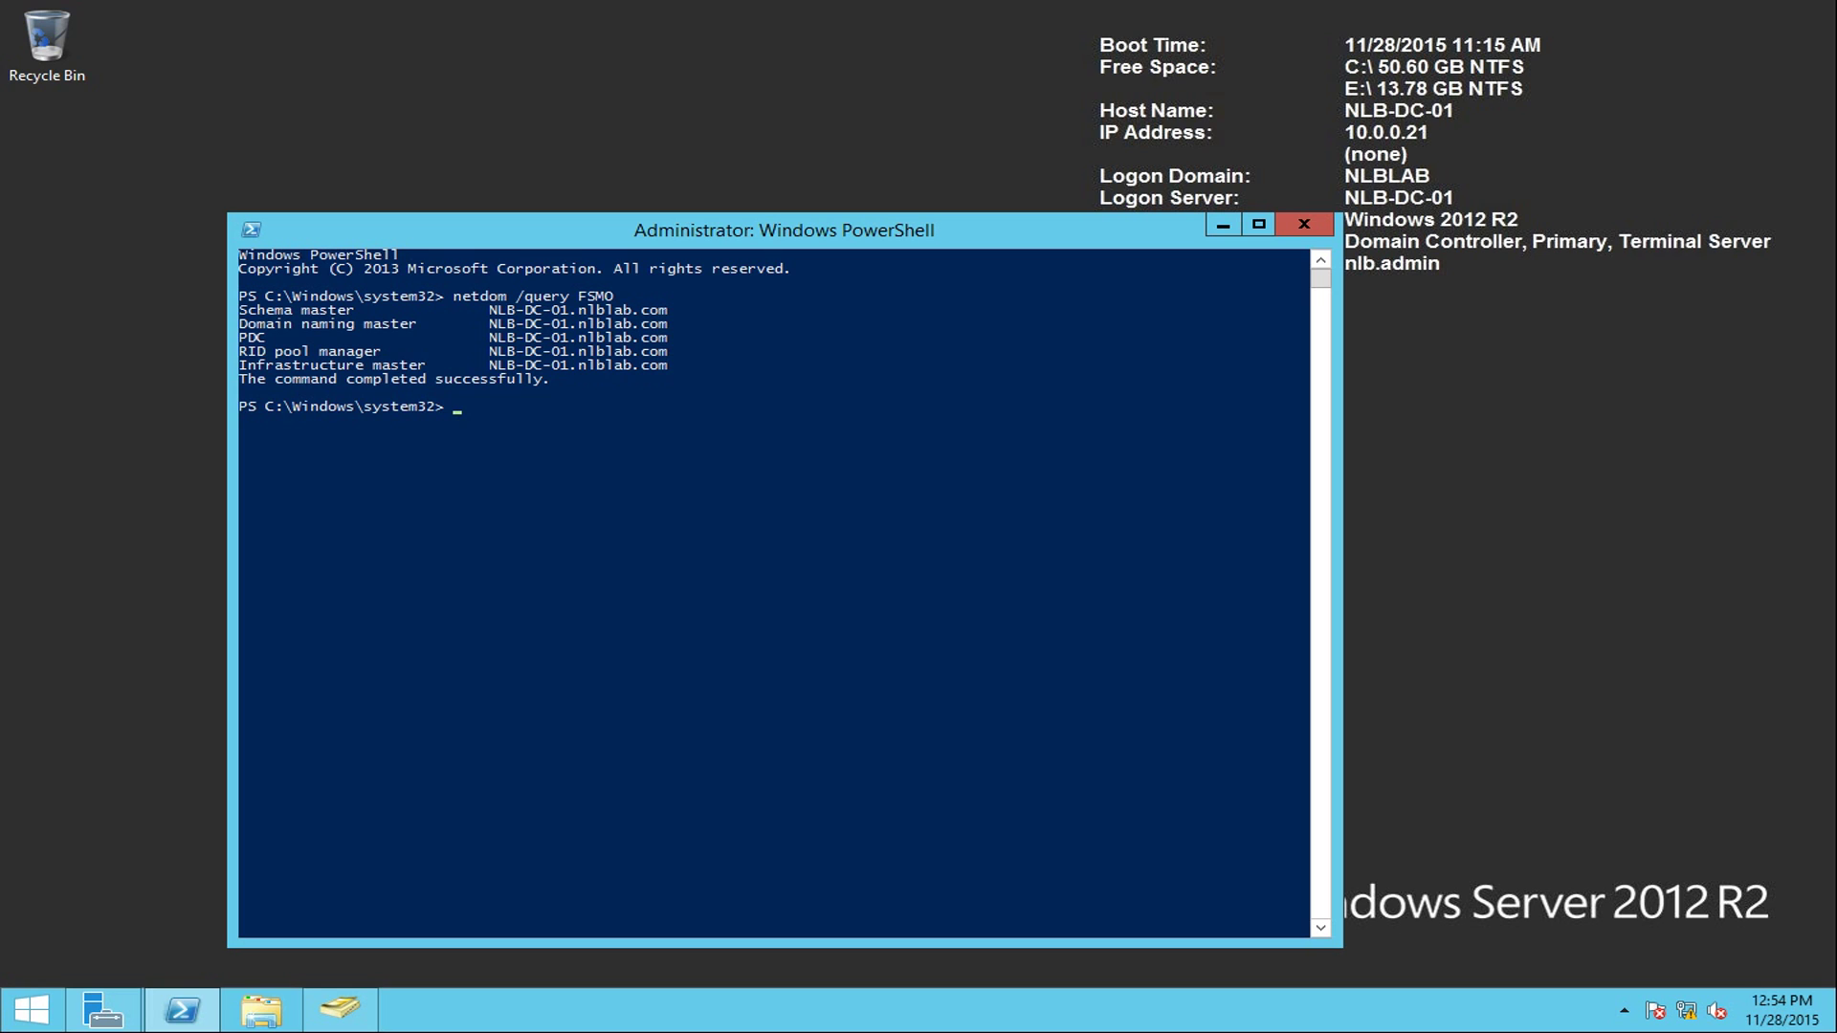
Return to Active Directory Users and Computers and inspect the full objectSid value in the second user account's attributes.
left_click(309, 1029)
double_click(470, 145)
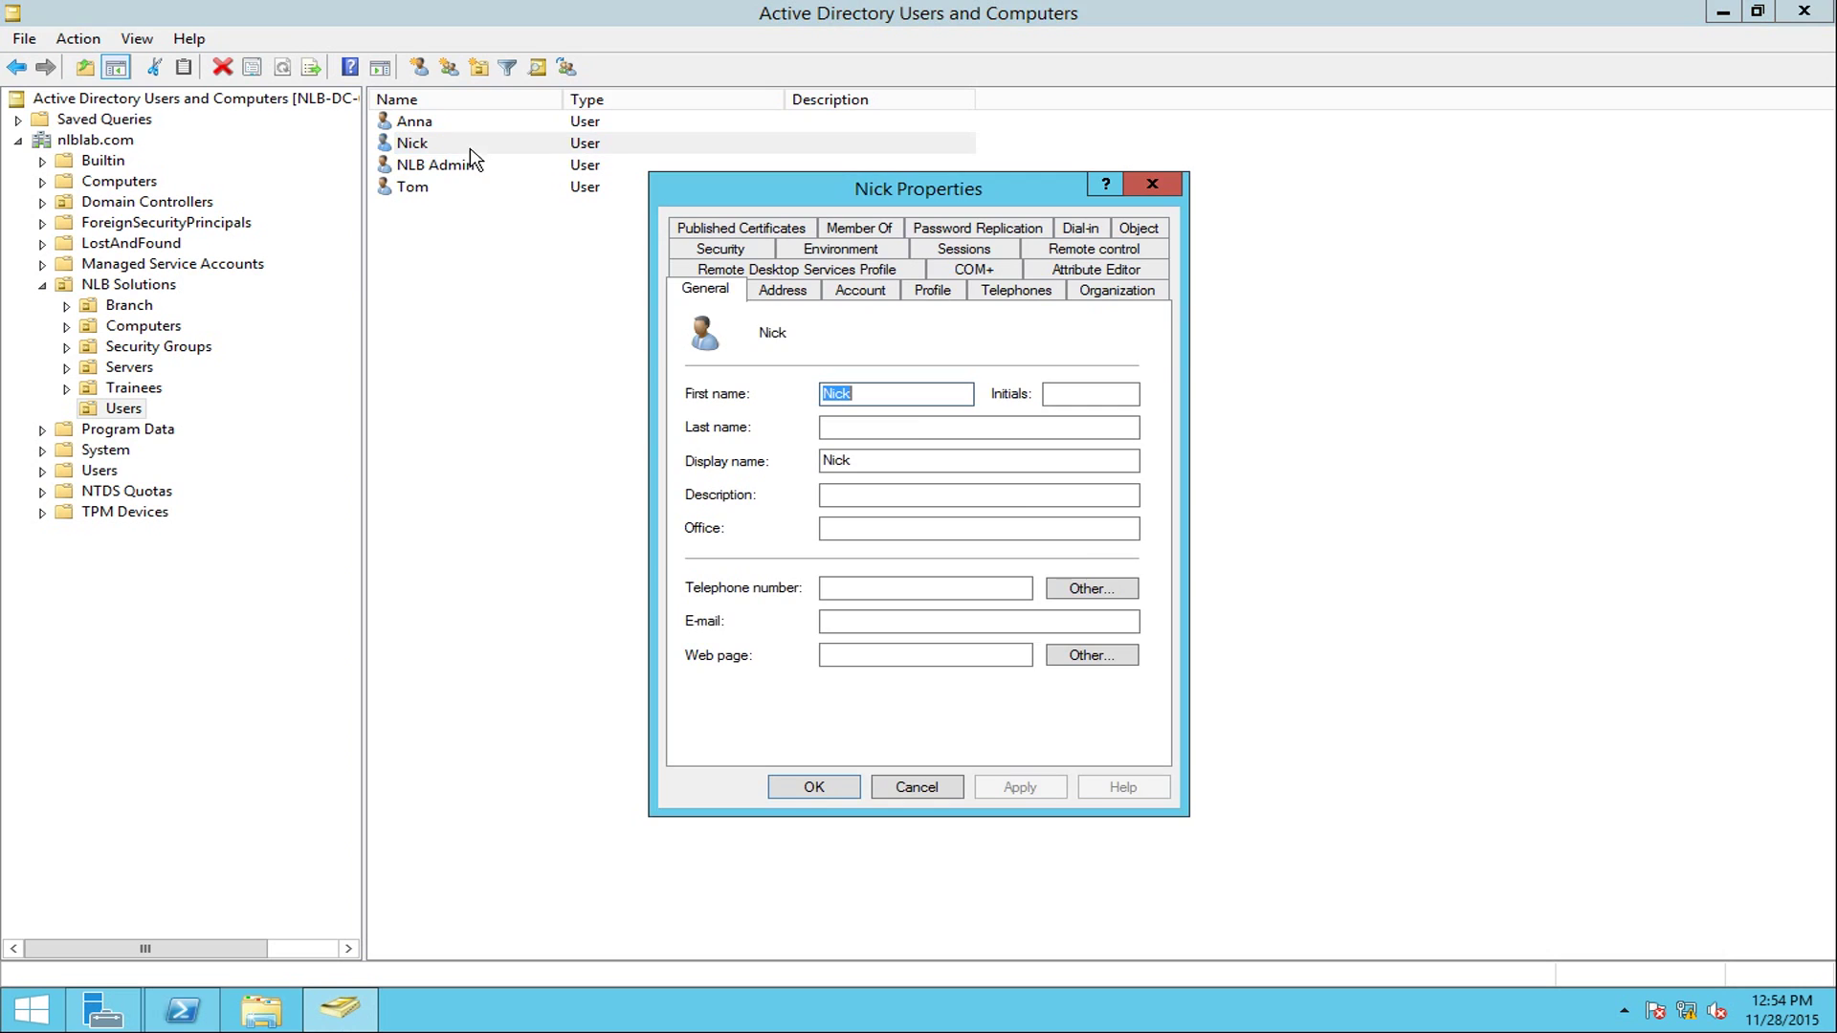
left_click(1142, 232)
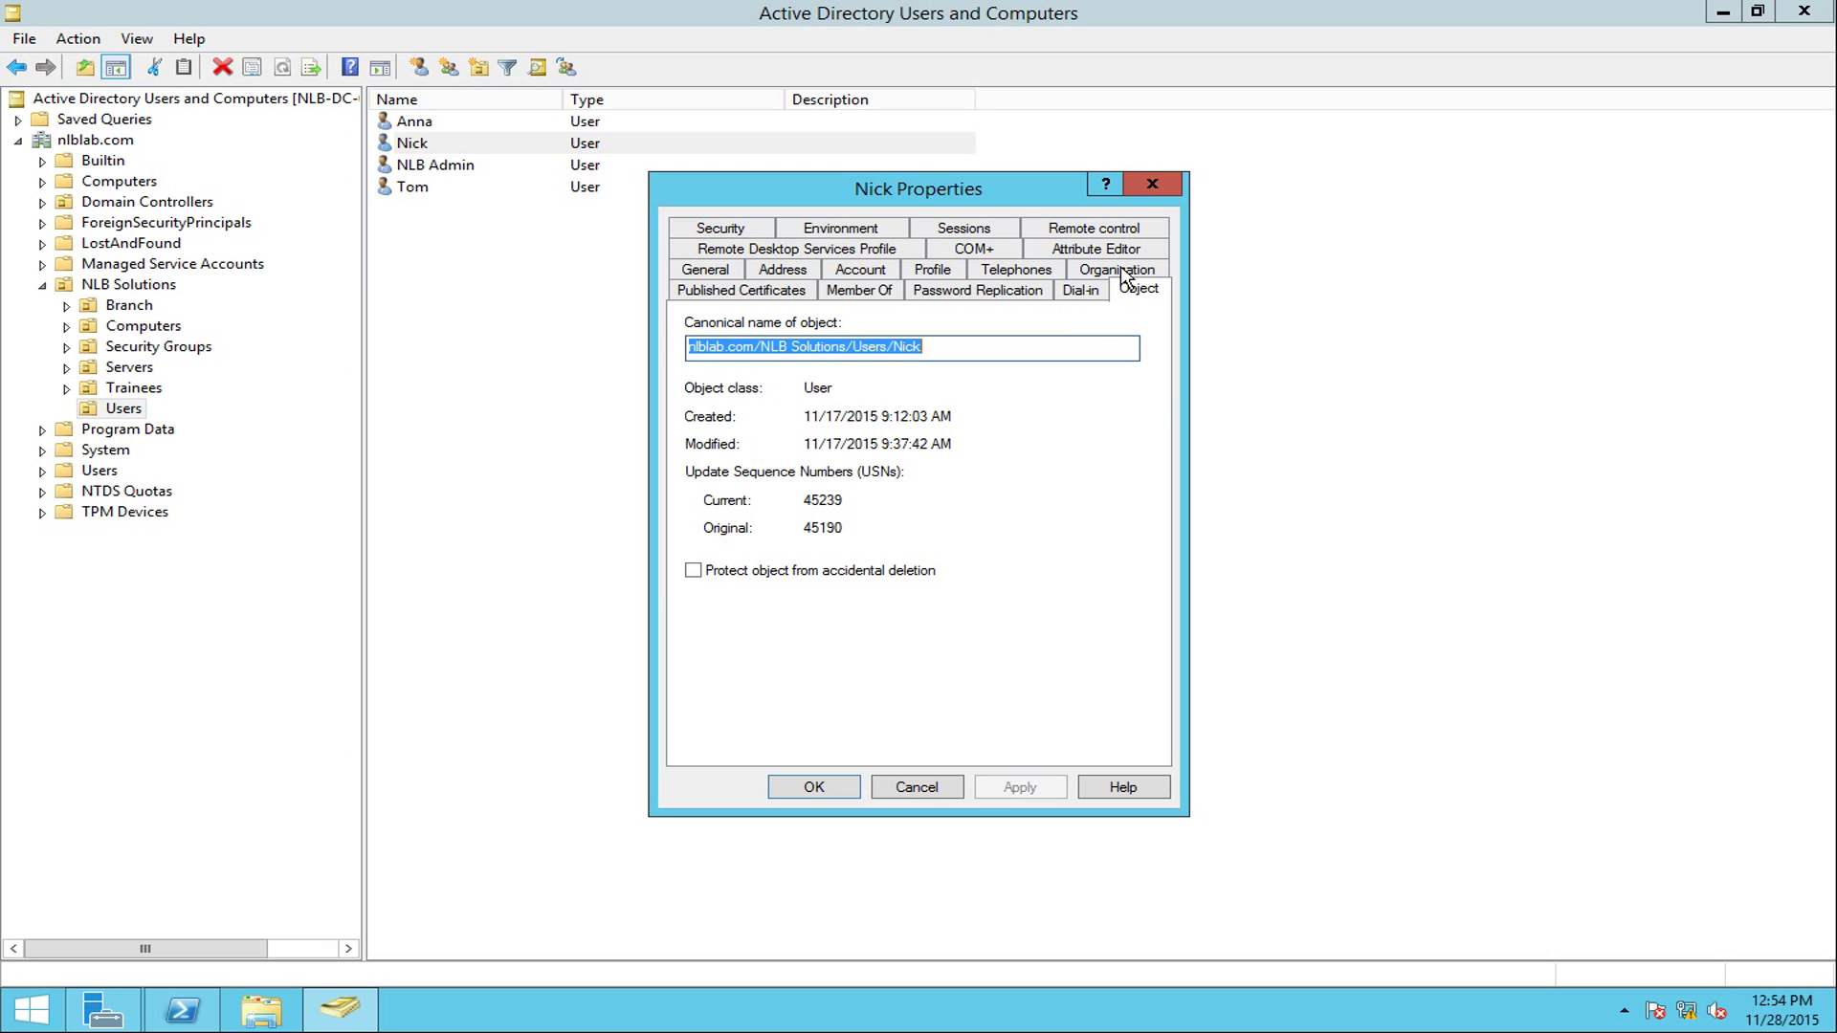
left_click(1098, 250)
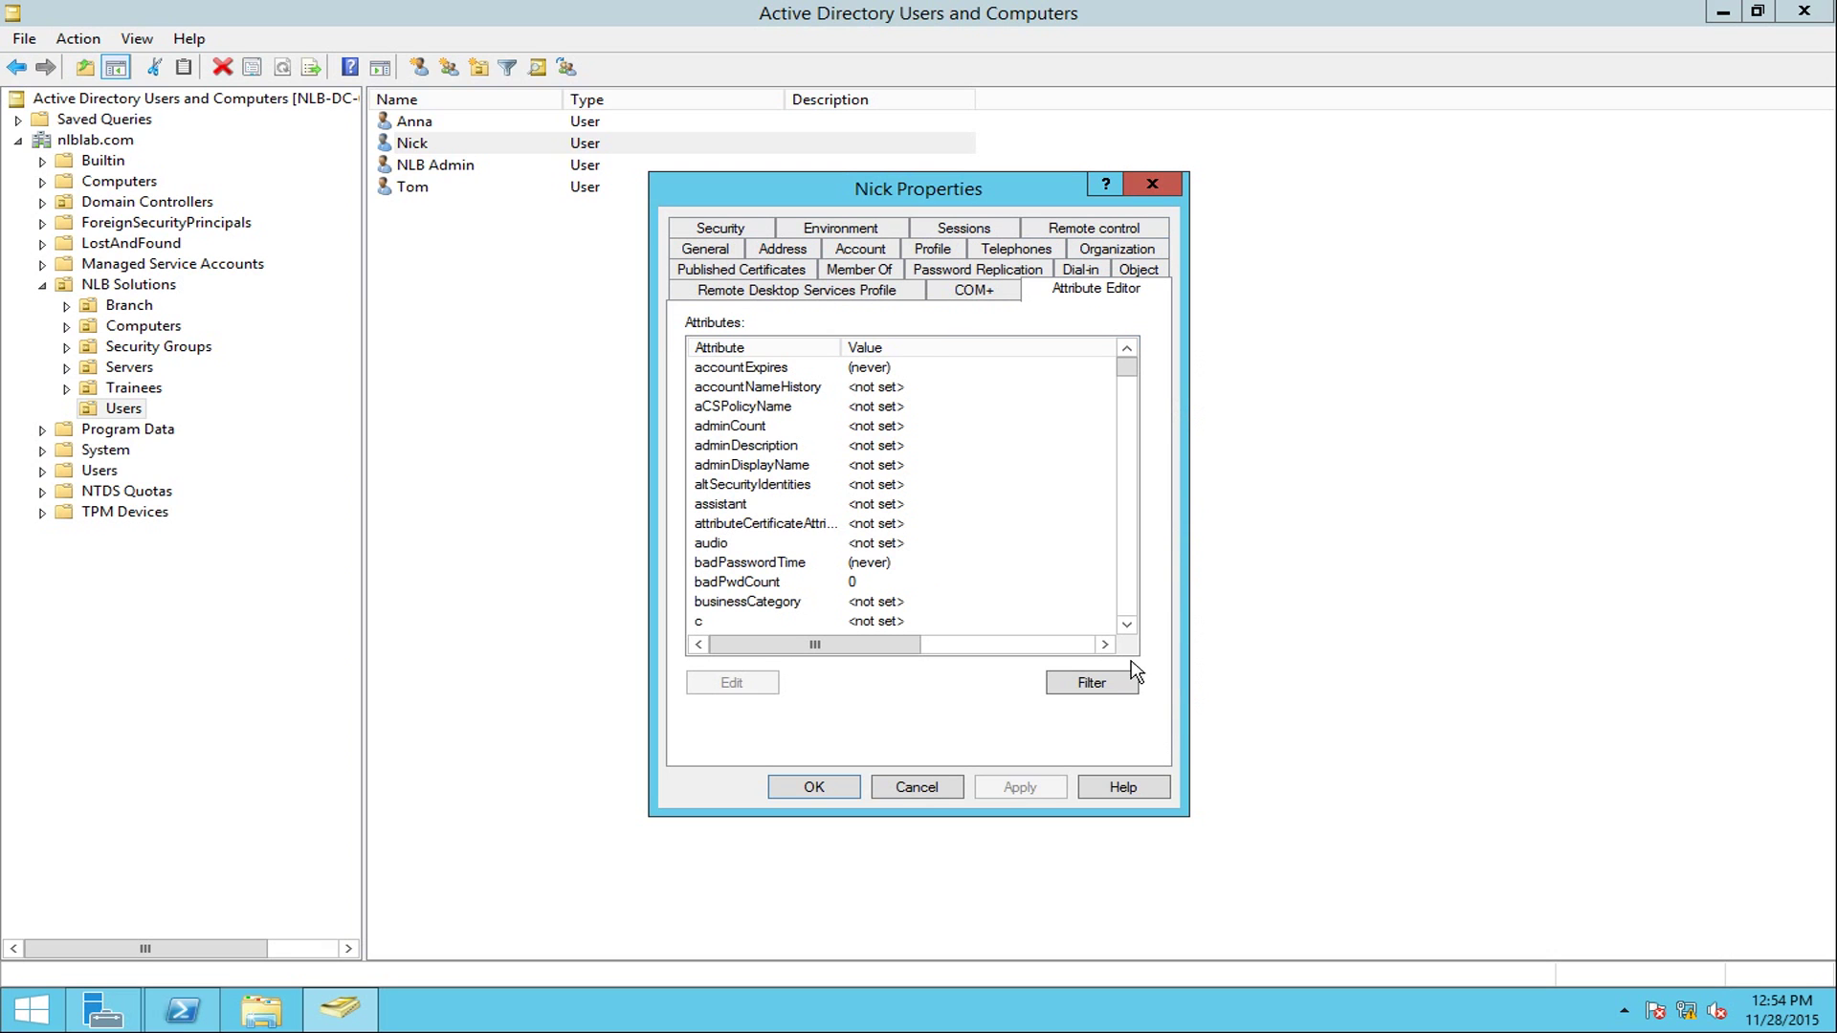
left_click(1128, 623)
left_click_drag(1127, 628, 1127, 627)
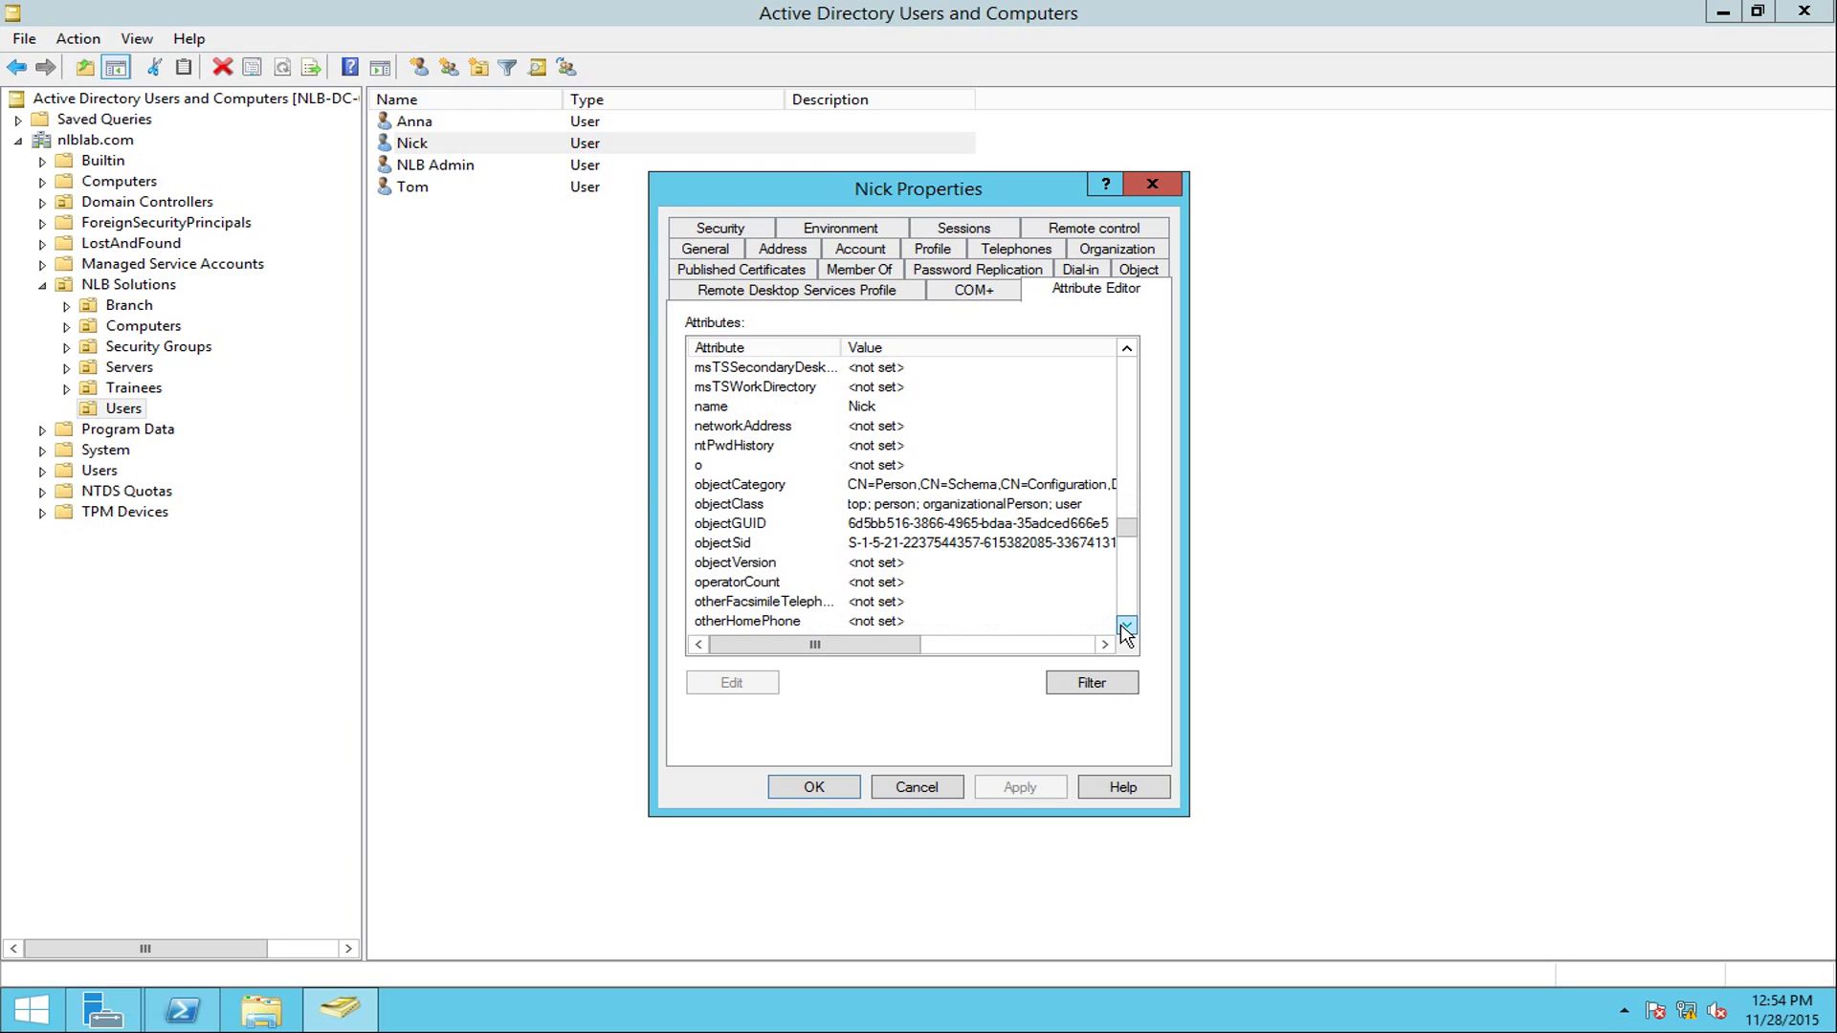
left_click(963, 543)
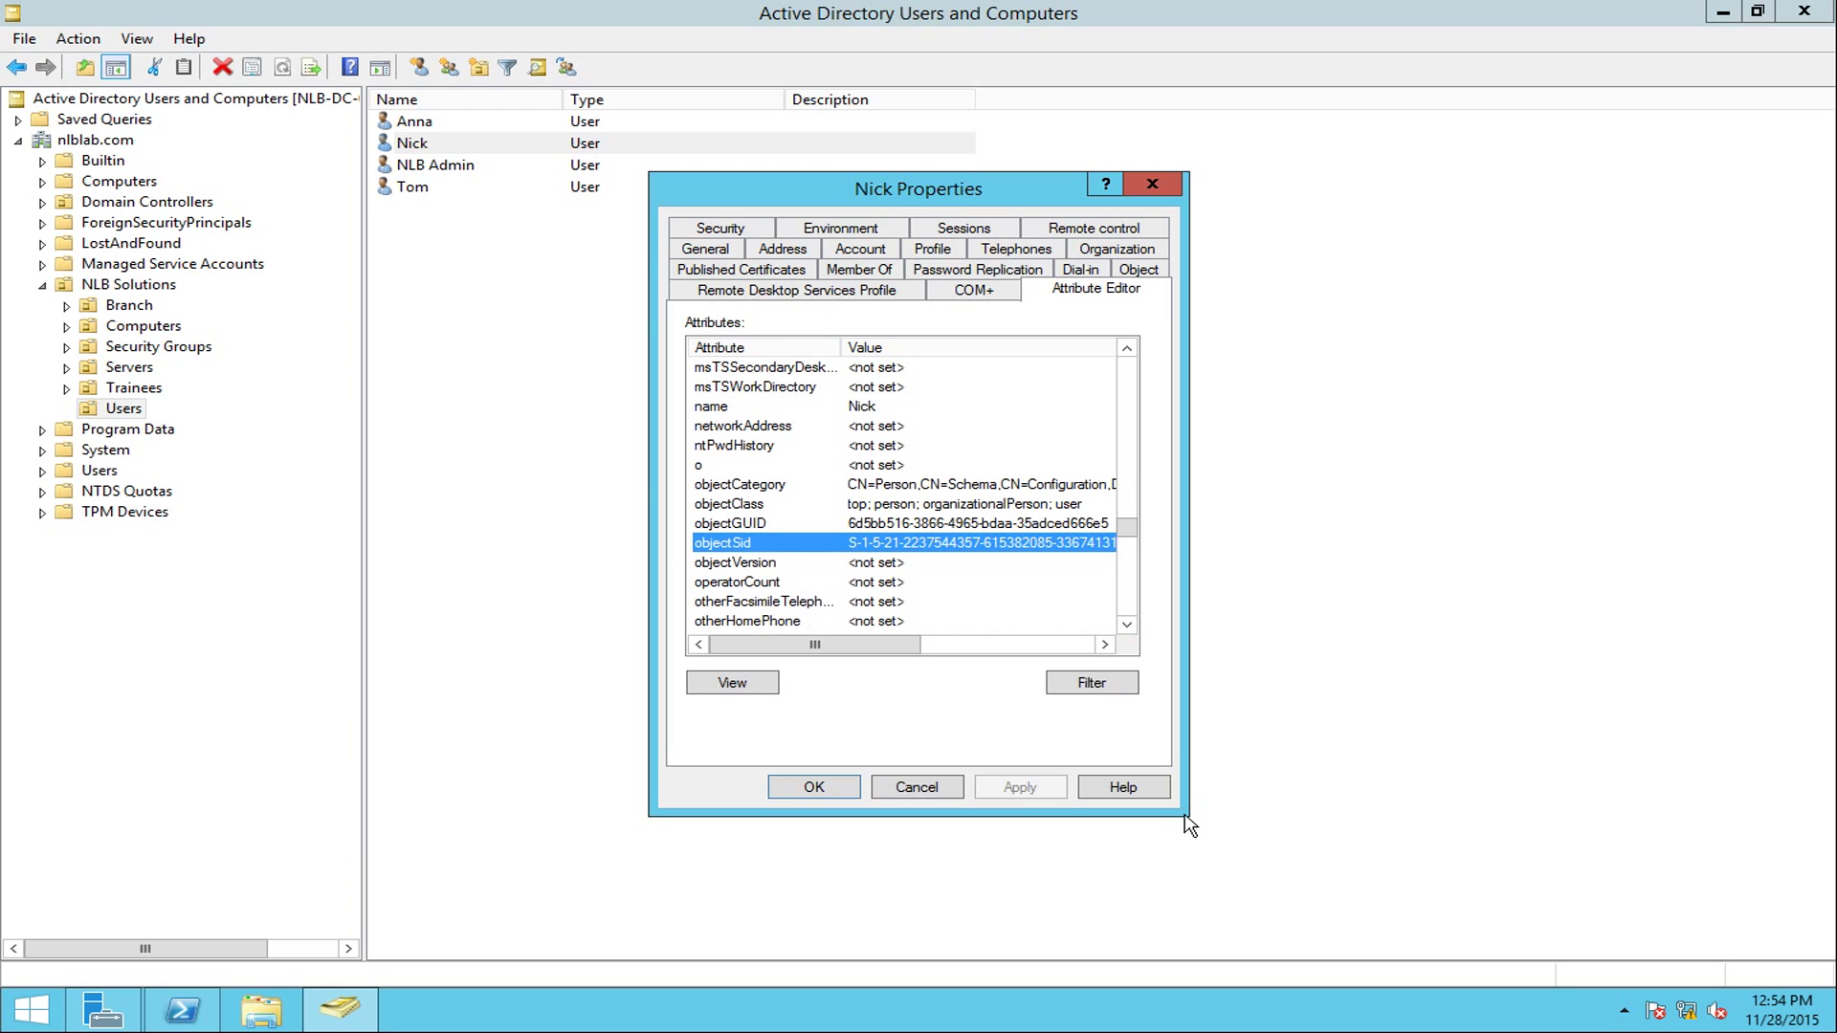
mouse_move(915, 651)
left_mouse_down()
mouse_move(975, 647)
mouse_move(888, 656)
mouse_move(913, 661)
left_mouse_up()
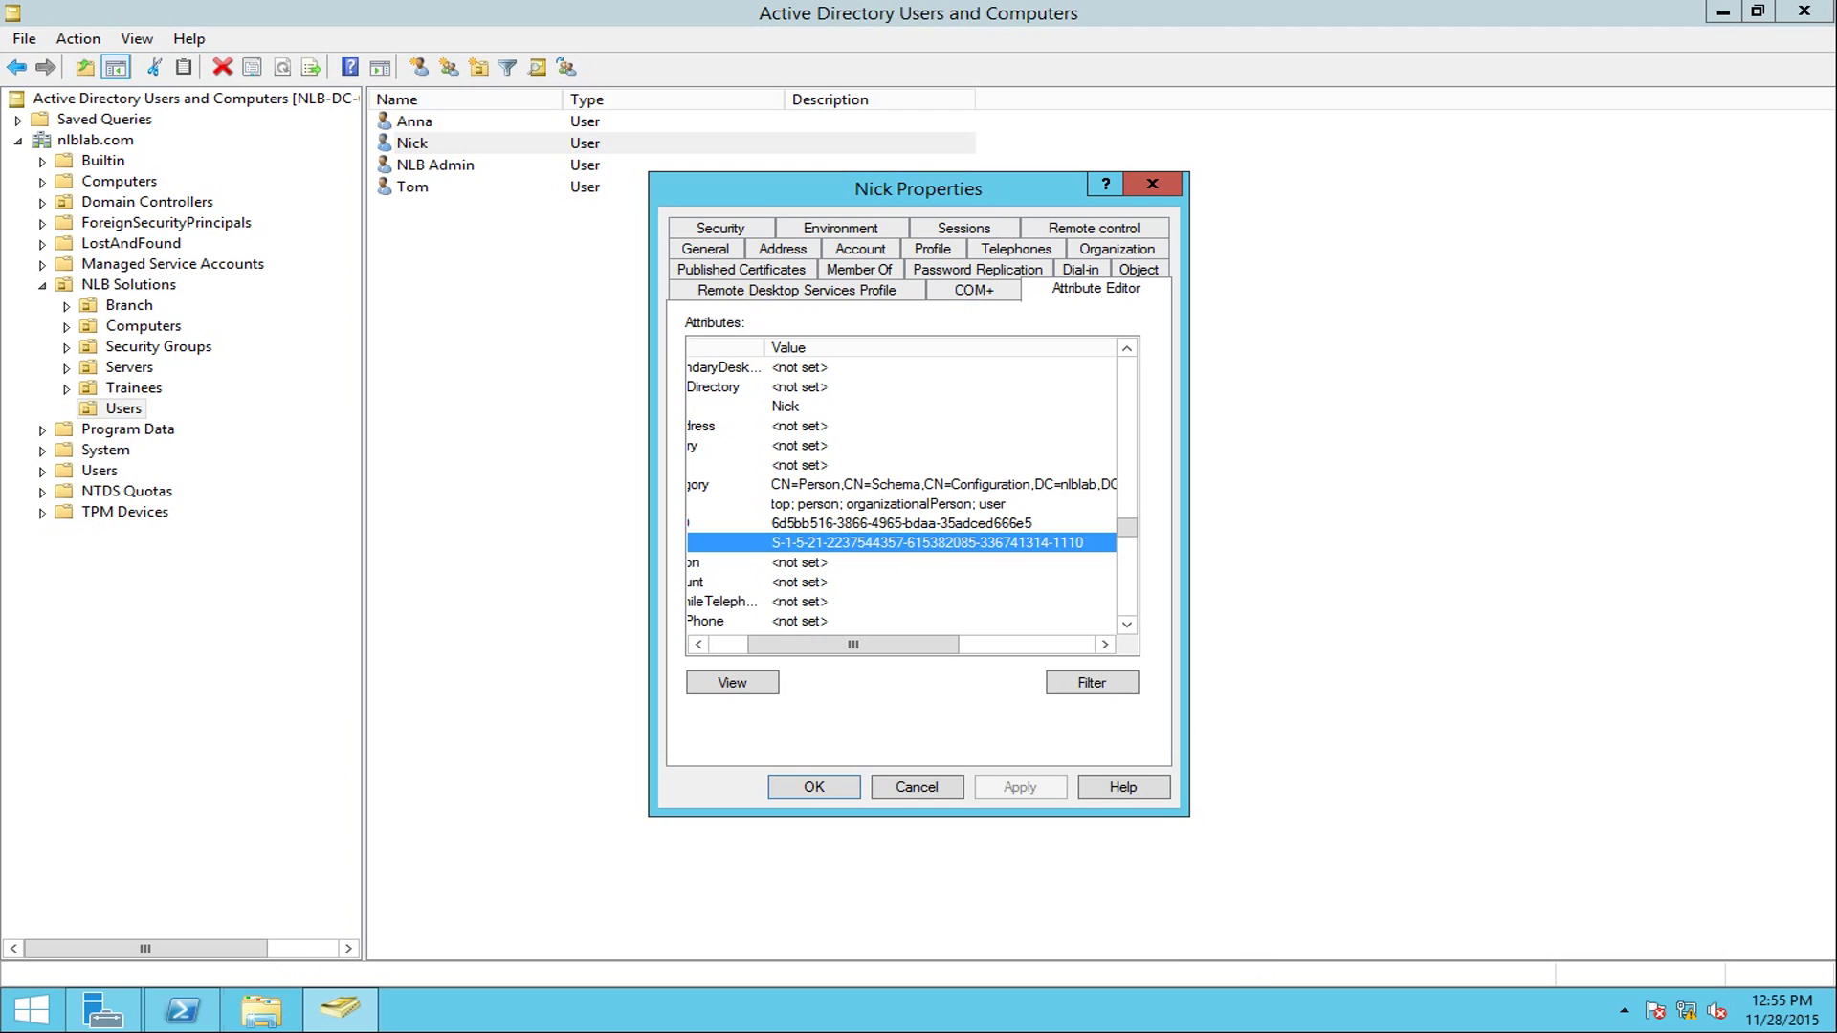
Review the FSMO query output in PowerShell again, close the user's properties, and return to the directory console.
left_click(182, 1009)
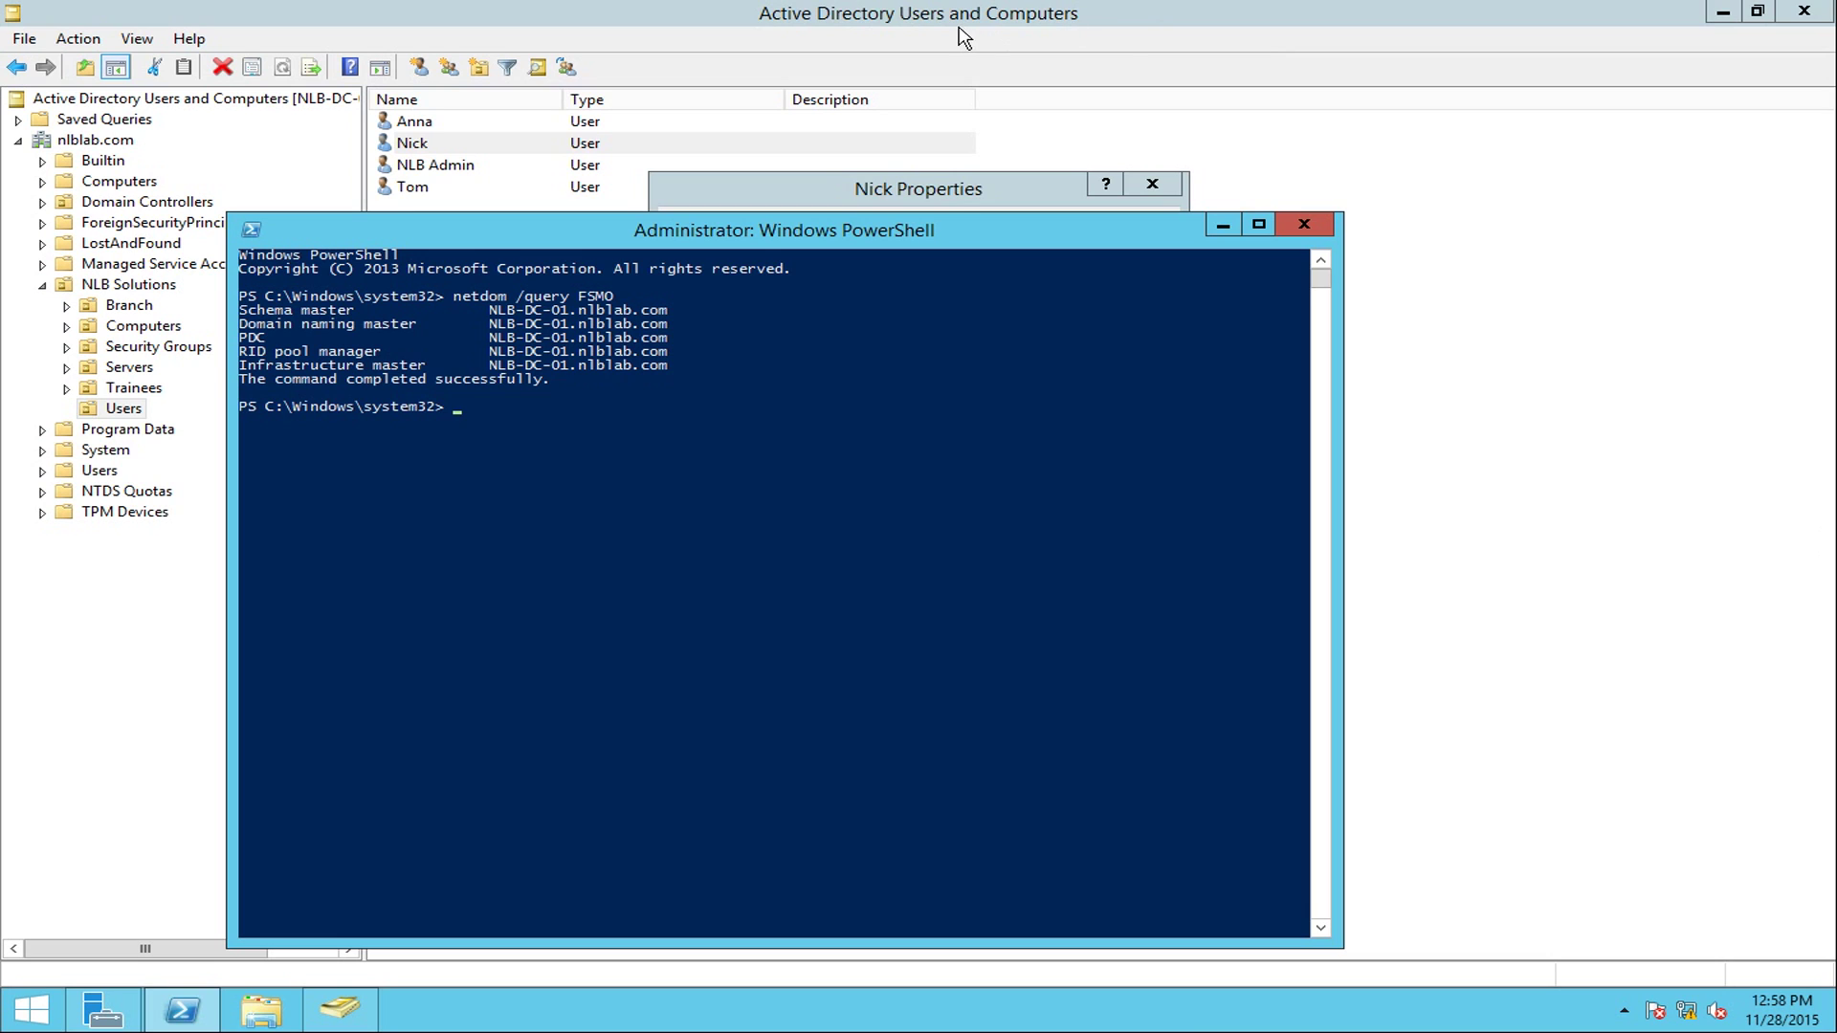
left_click(1153, 185)
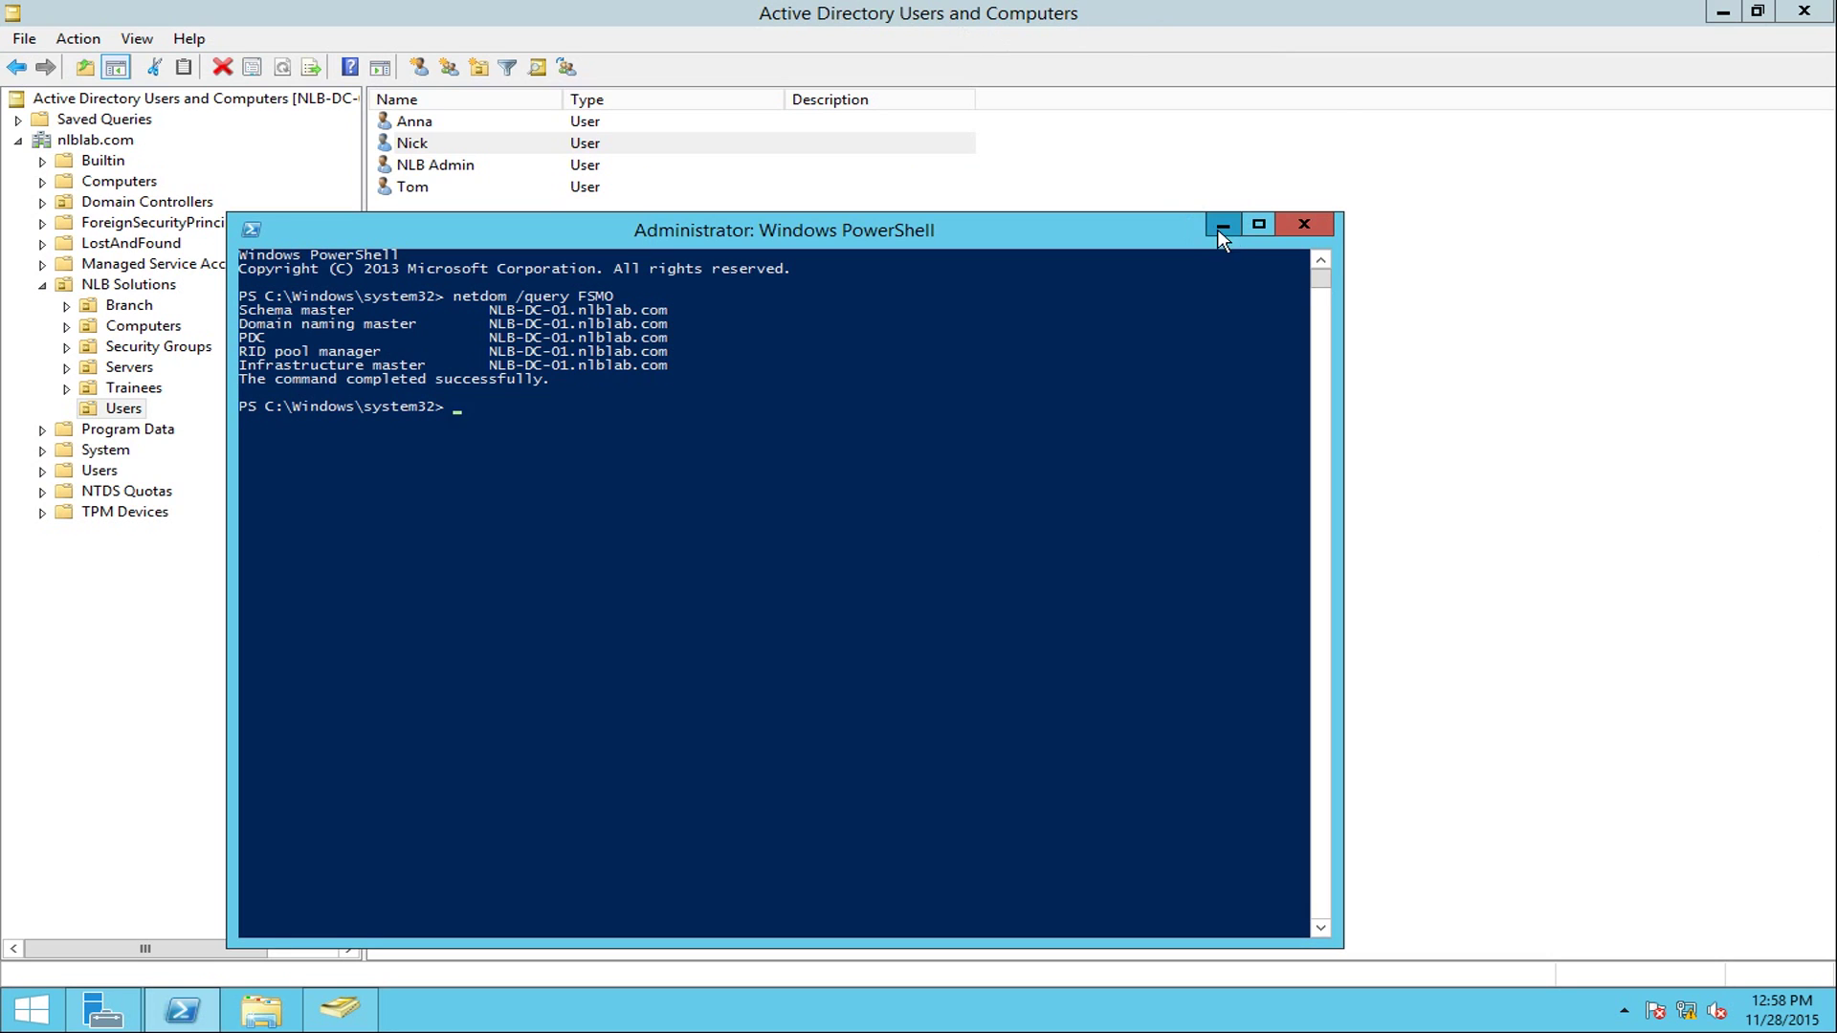
left_click(1222, 226)
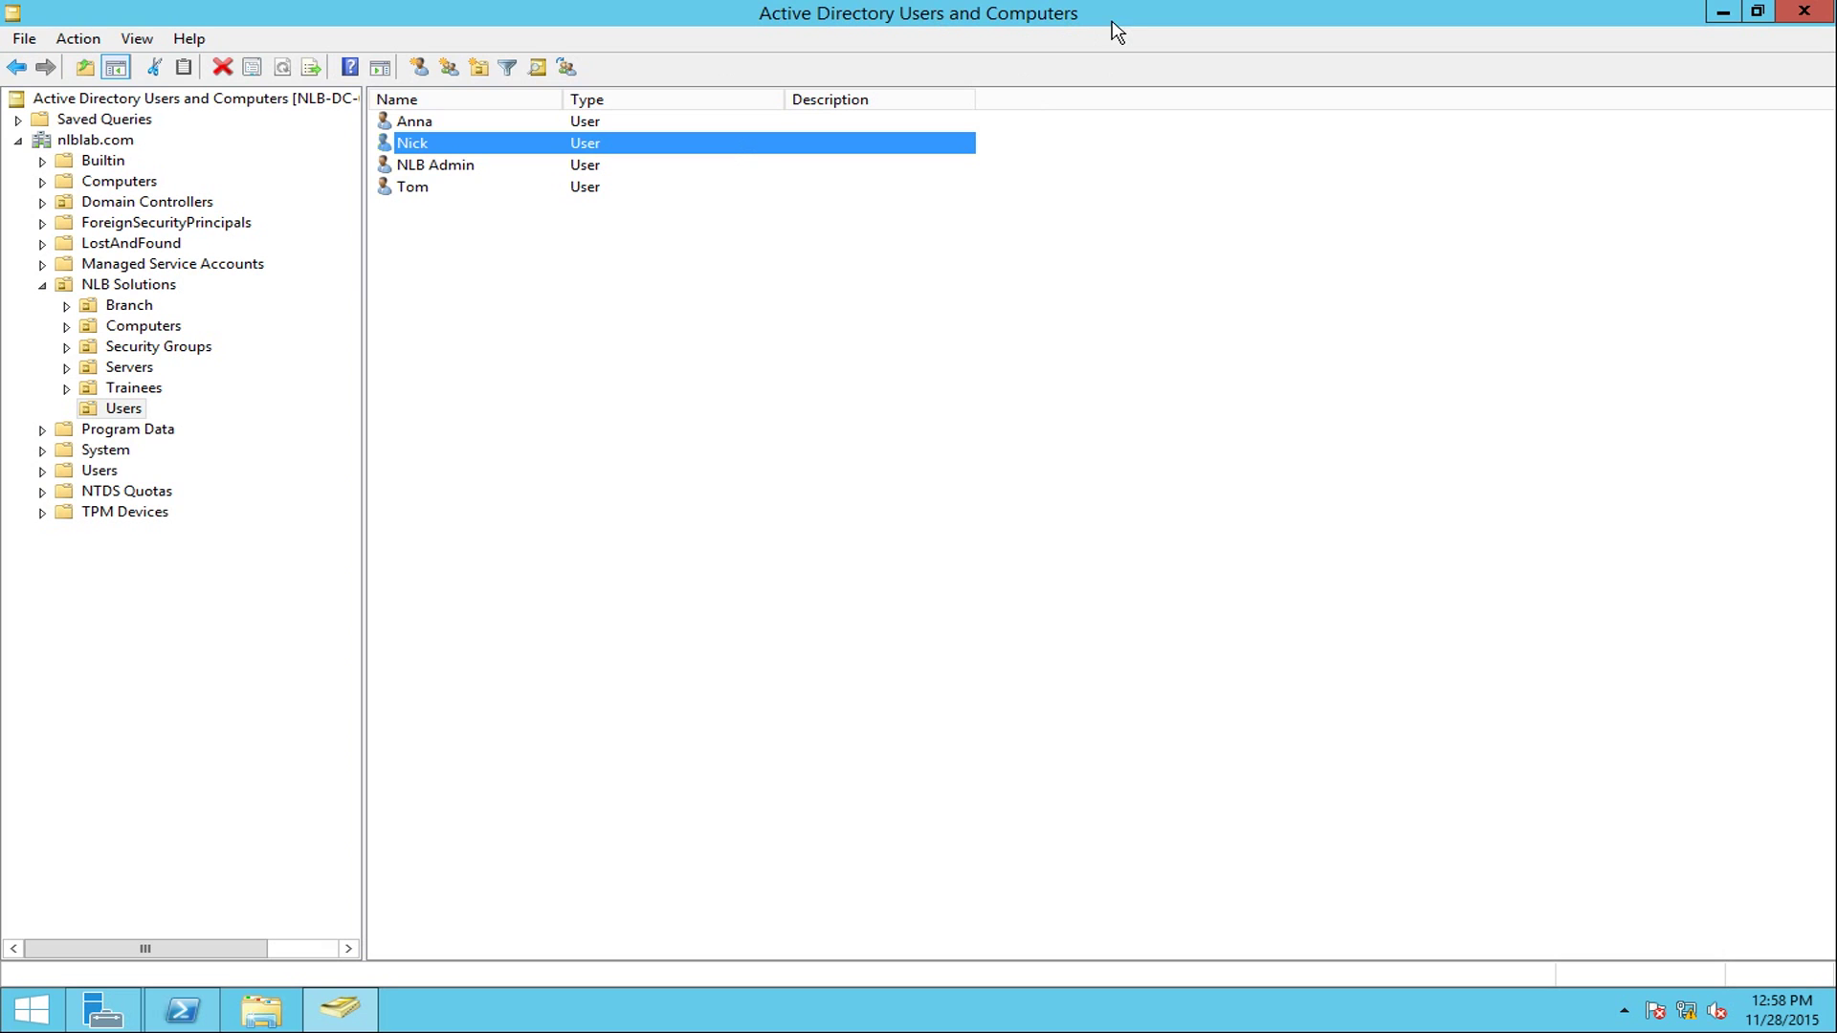
Open the Operations Masters of the nlblab.com domain and examine the RID, PDC and Infrastructure role holders.
left_click(95, 140)
right_click(95, 140)
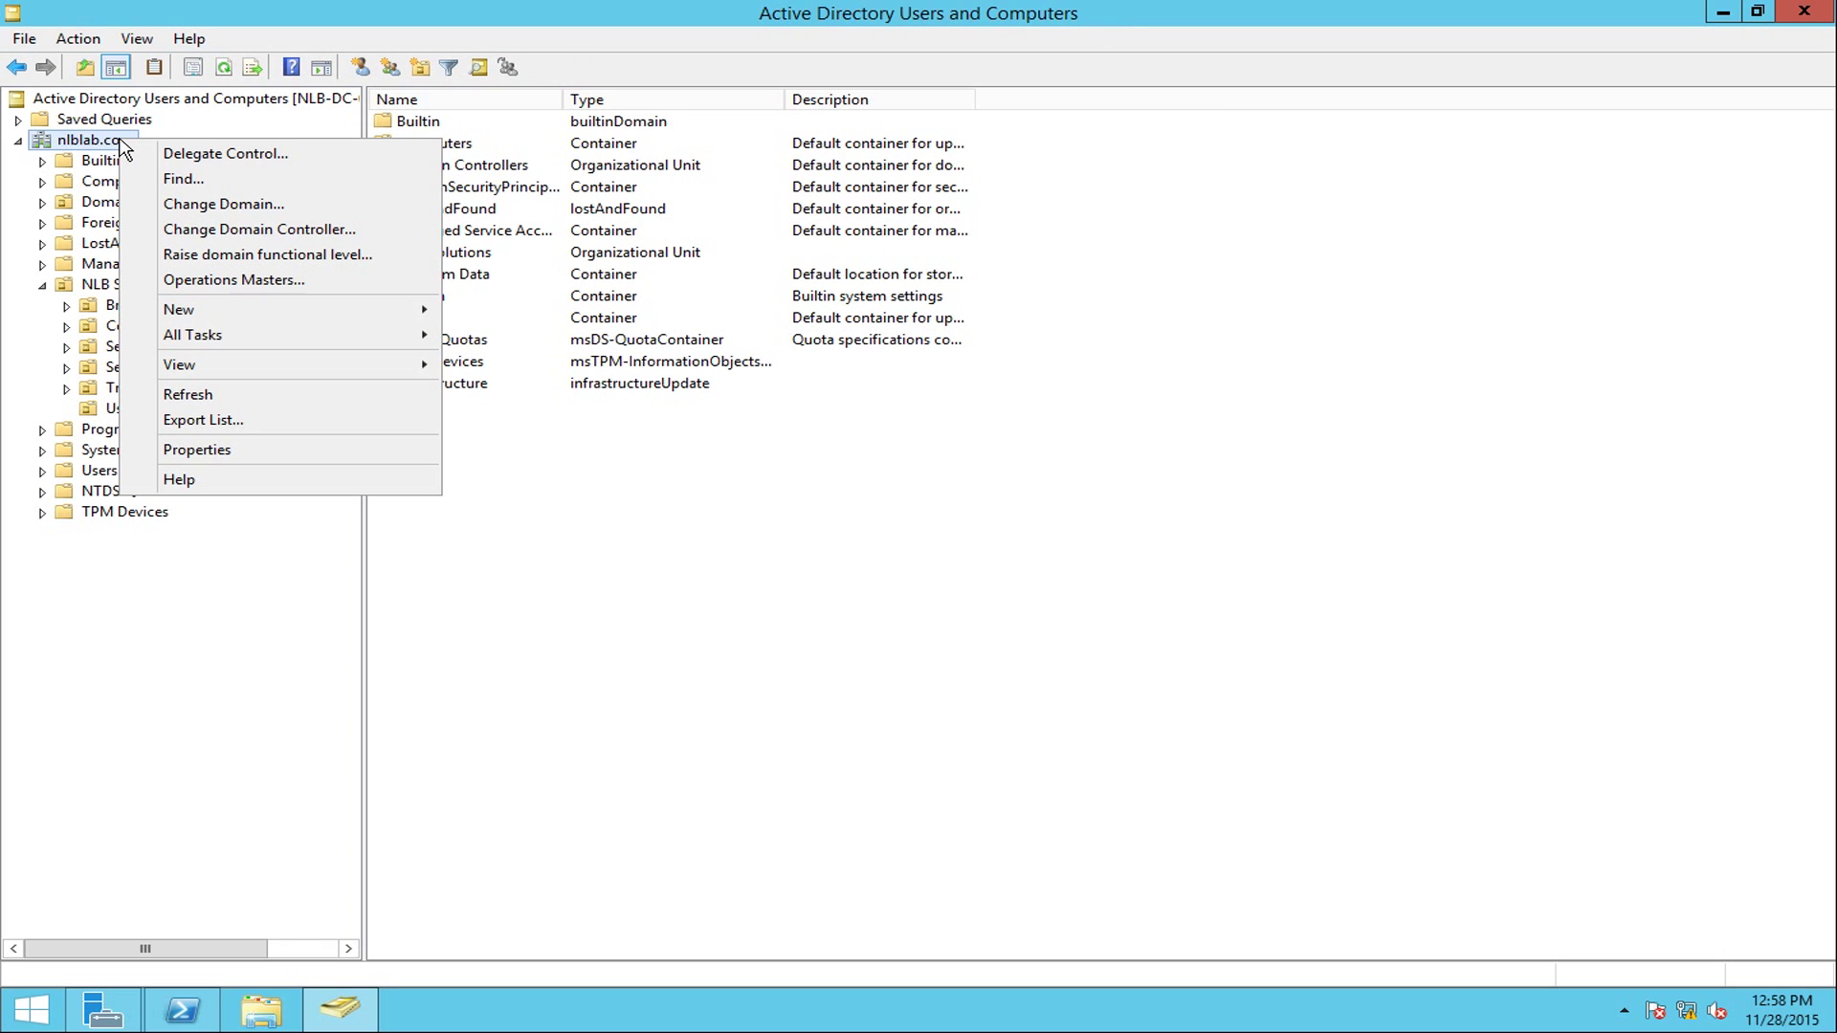
left_click(230, 281)
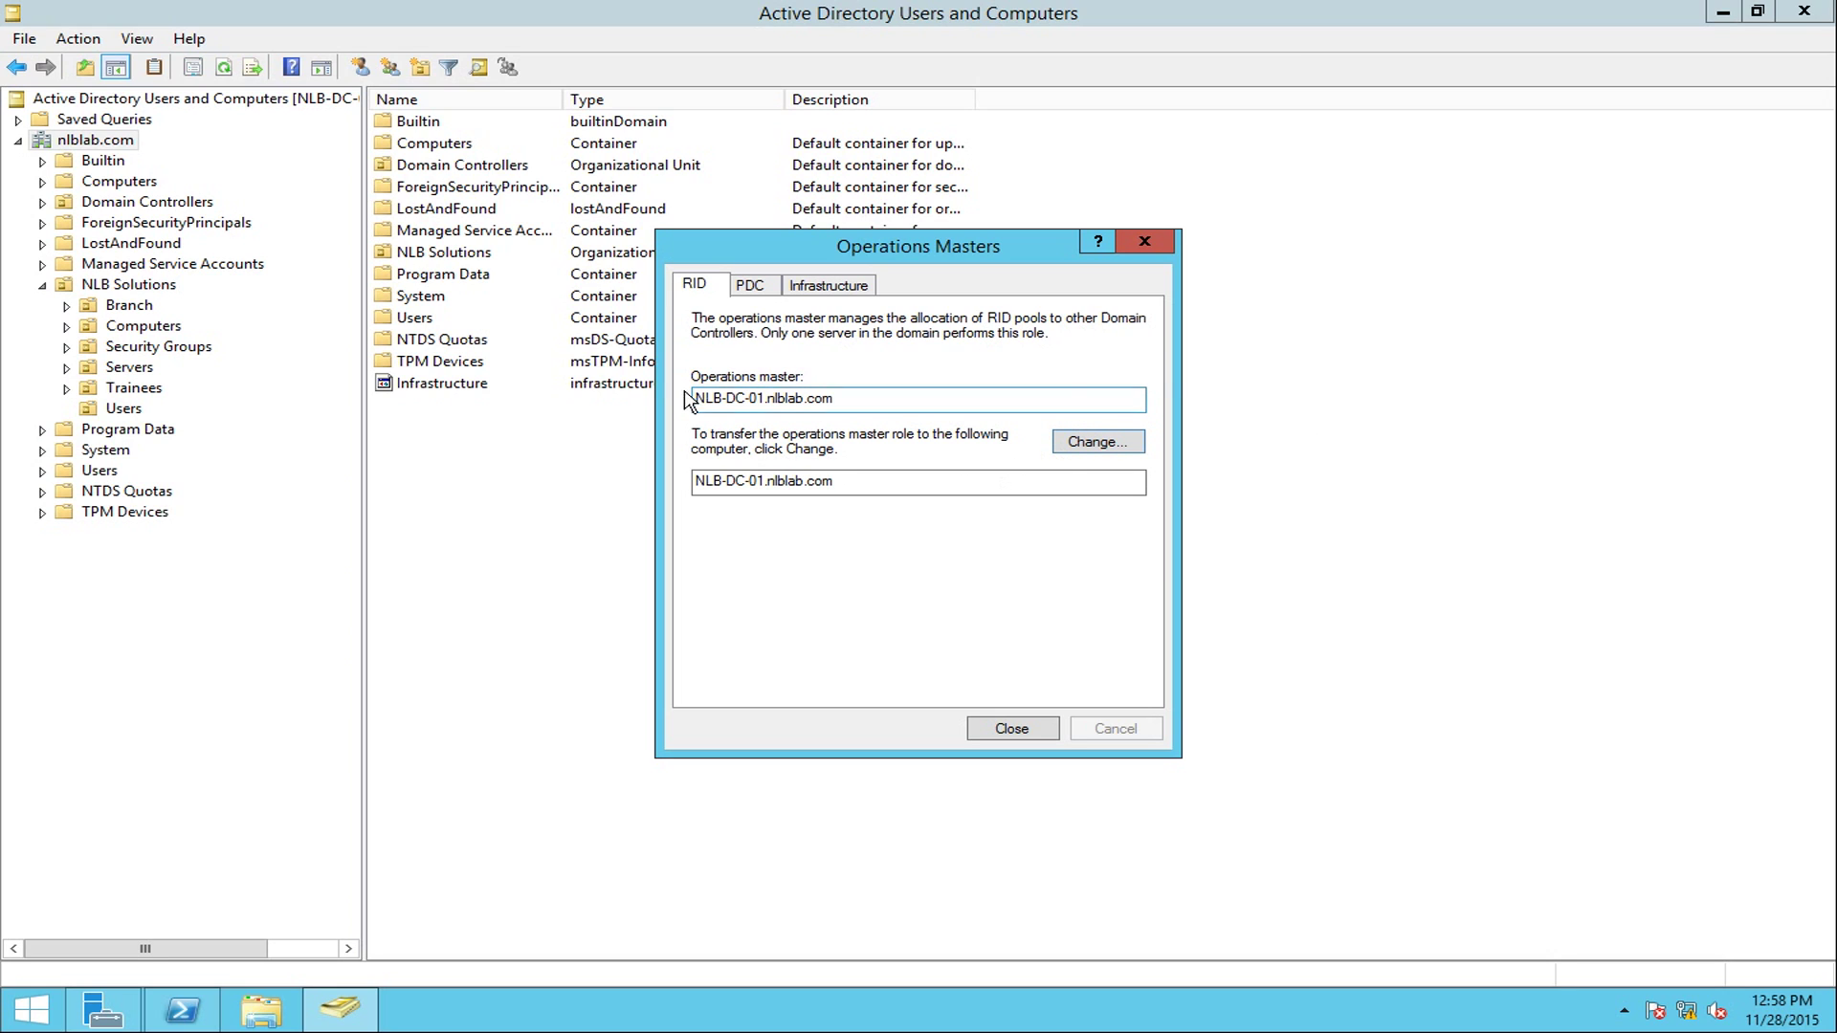
left_click(751, 287)
left_click(829, 285)
left_click(694, 285)
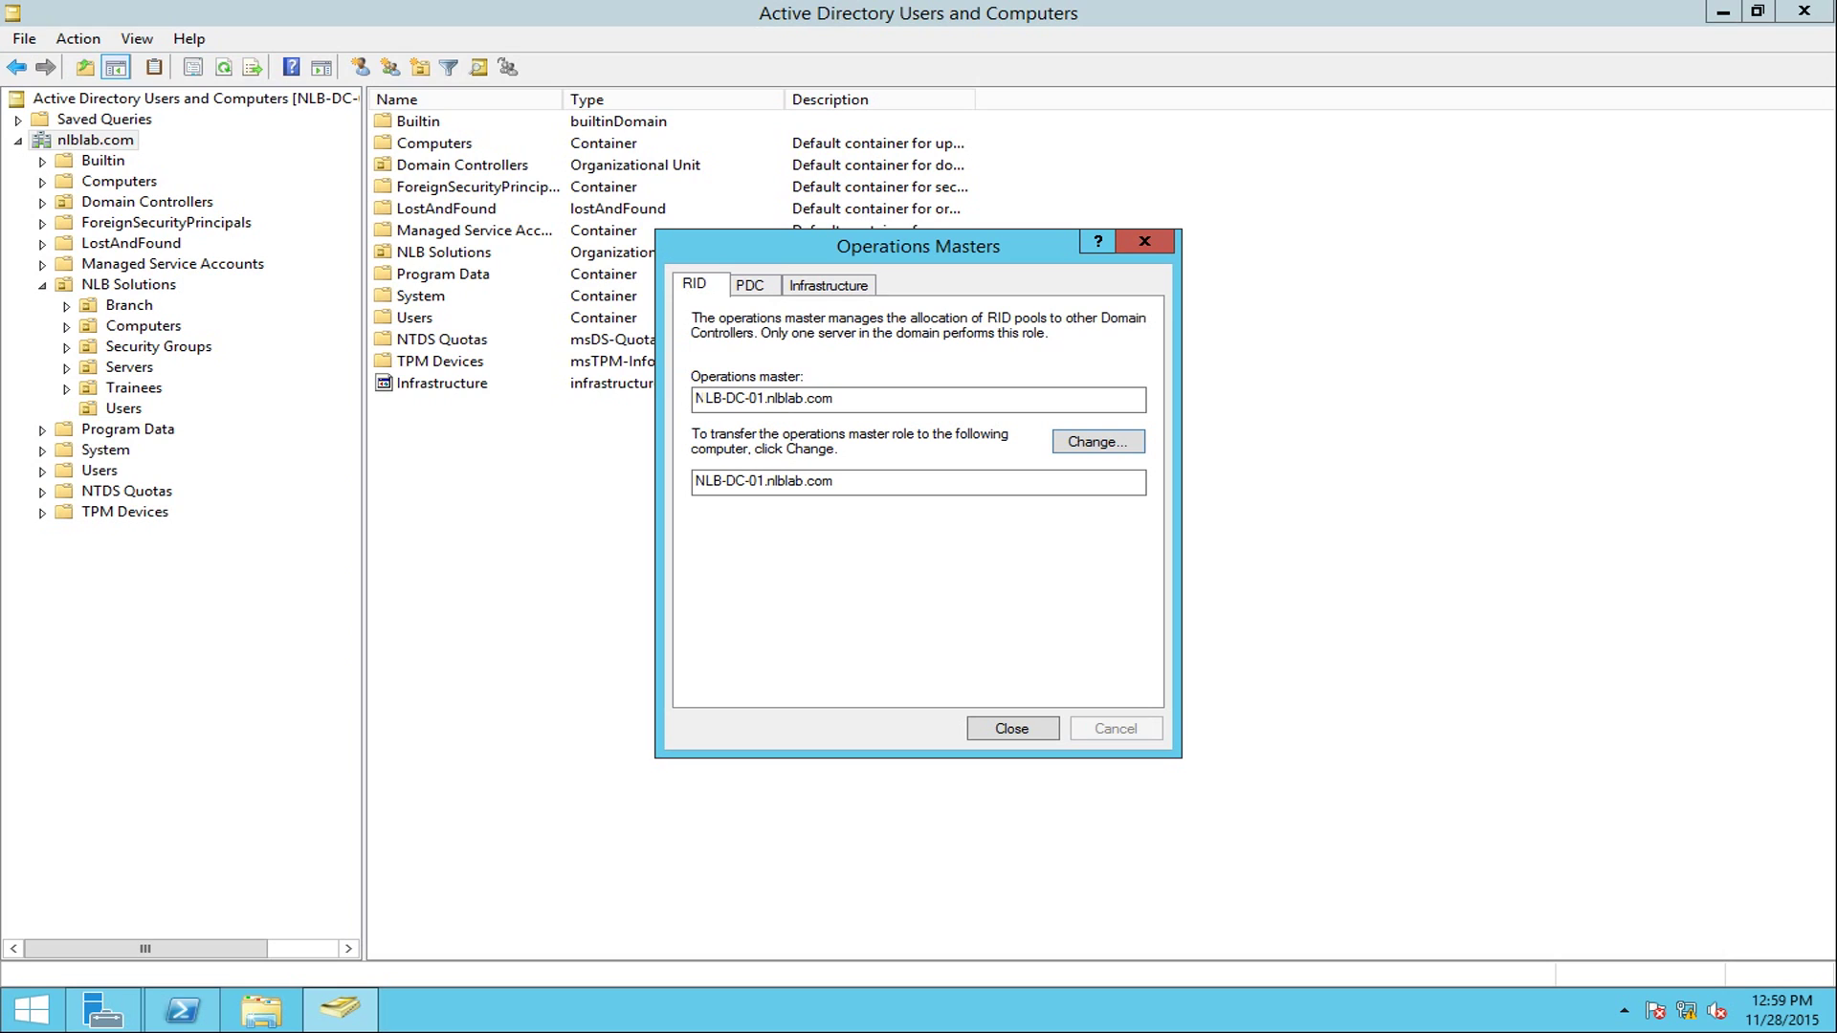
Compare the current RID operations master with the server offered as the transfer target.
mouse_move(697, 398)
left_mouse_down()
mouse_move(830, 398)
mouse_move(695, 398)
left_mouse_up()
left_click(834, 398)
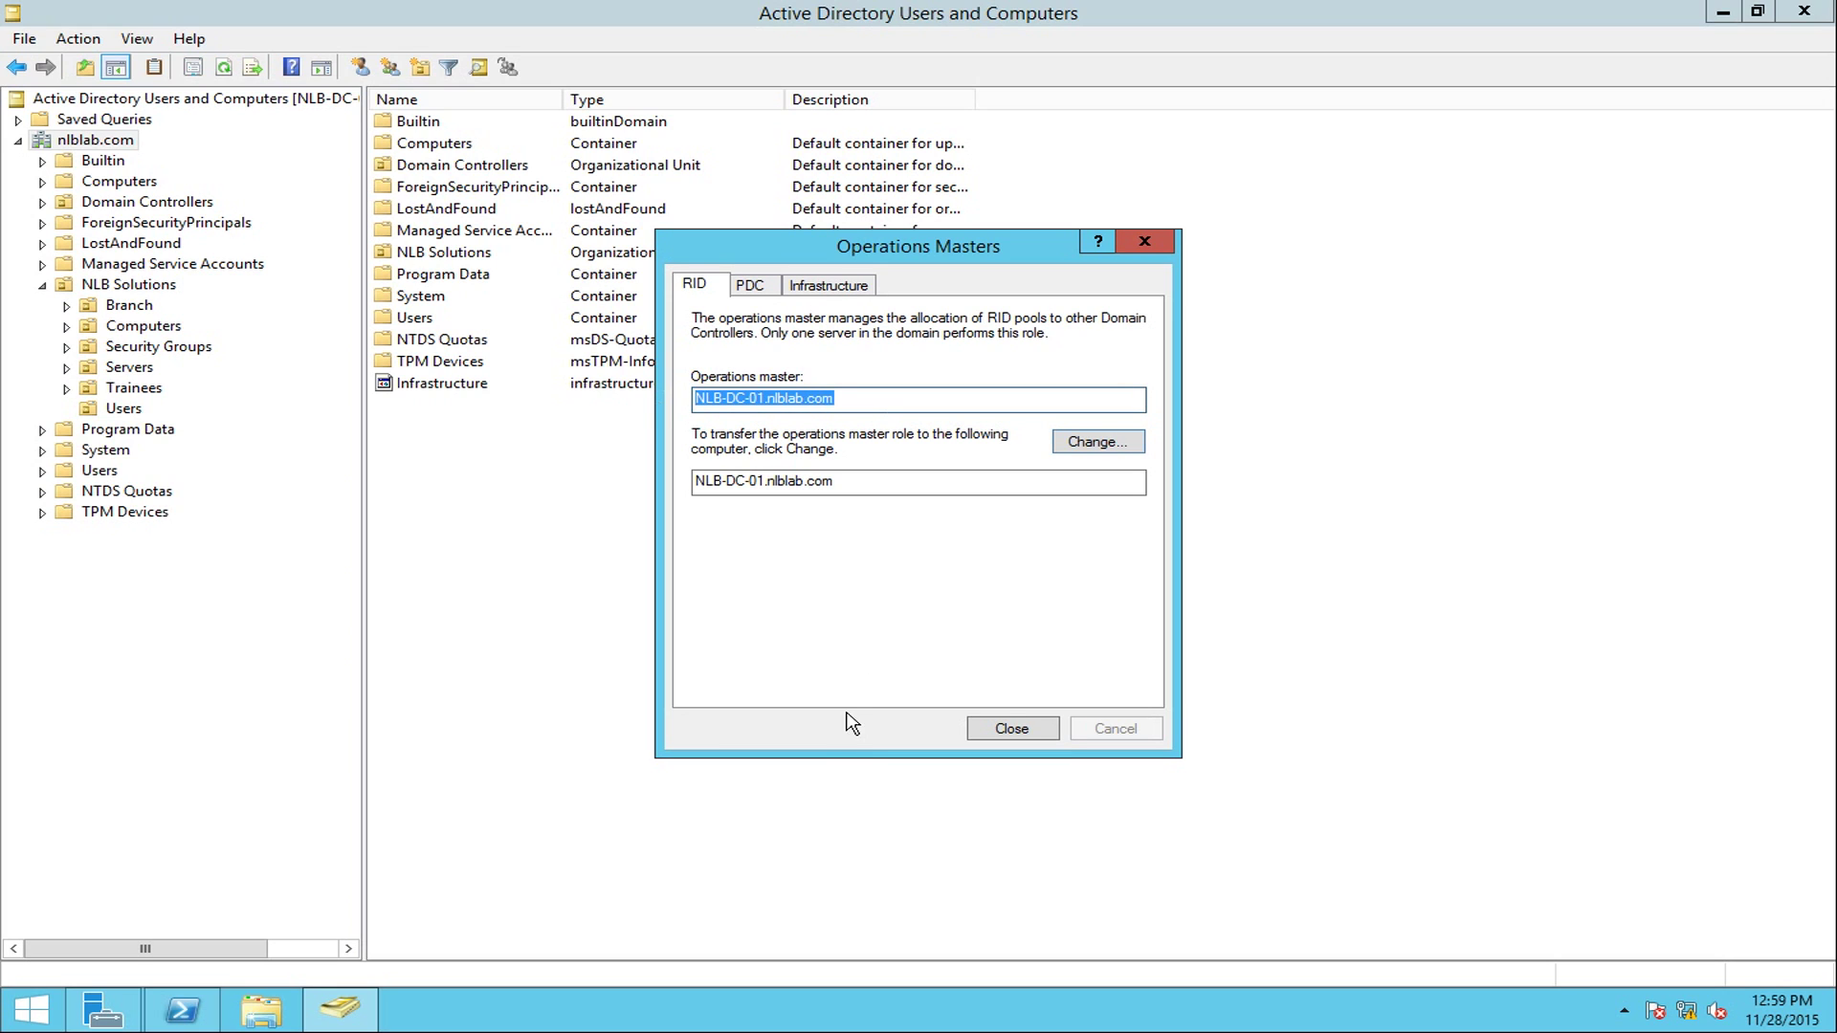
left_click_drag(892, 483, 732, 481)
left_click(890, 483)
left_click_drag(890, 483, 696, 481)
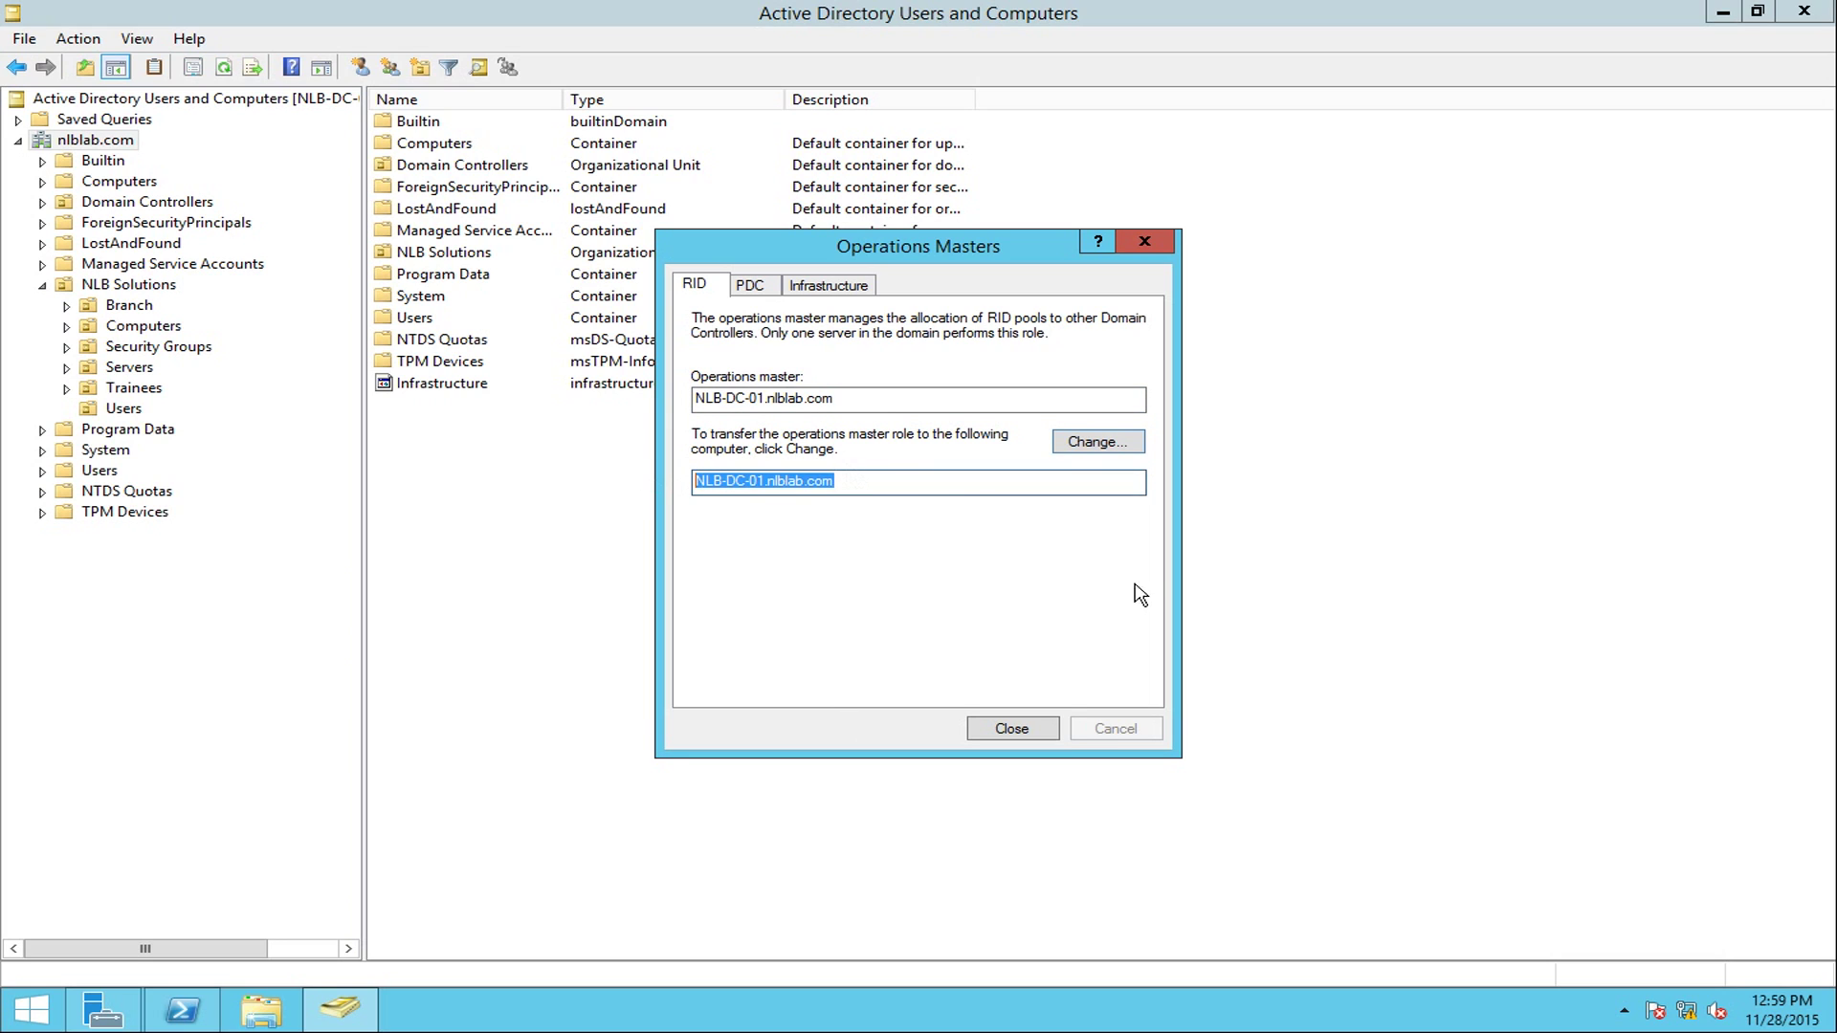
left_click(899, 483)
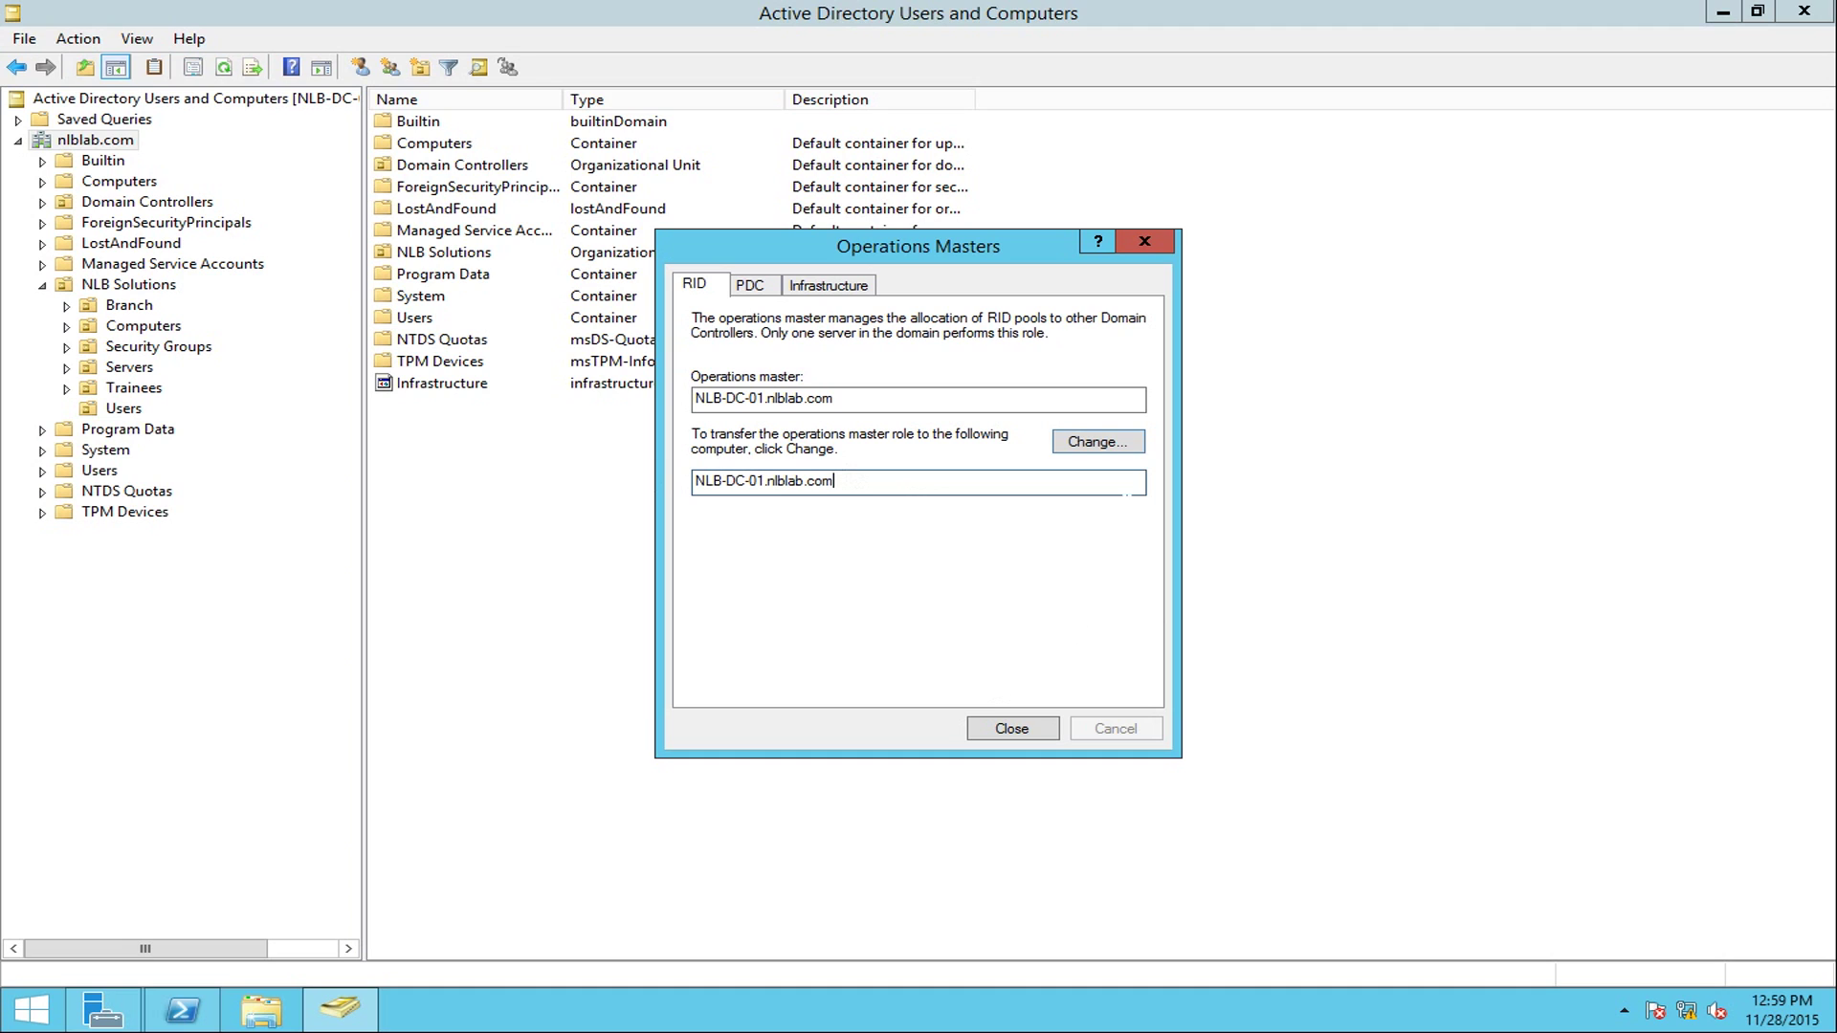
Try to transfer the RID operations master role while connected to NLB-DC-01.nlblab.com, and close the Operations Masters dialog.
left_click(1134, 447)
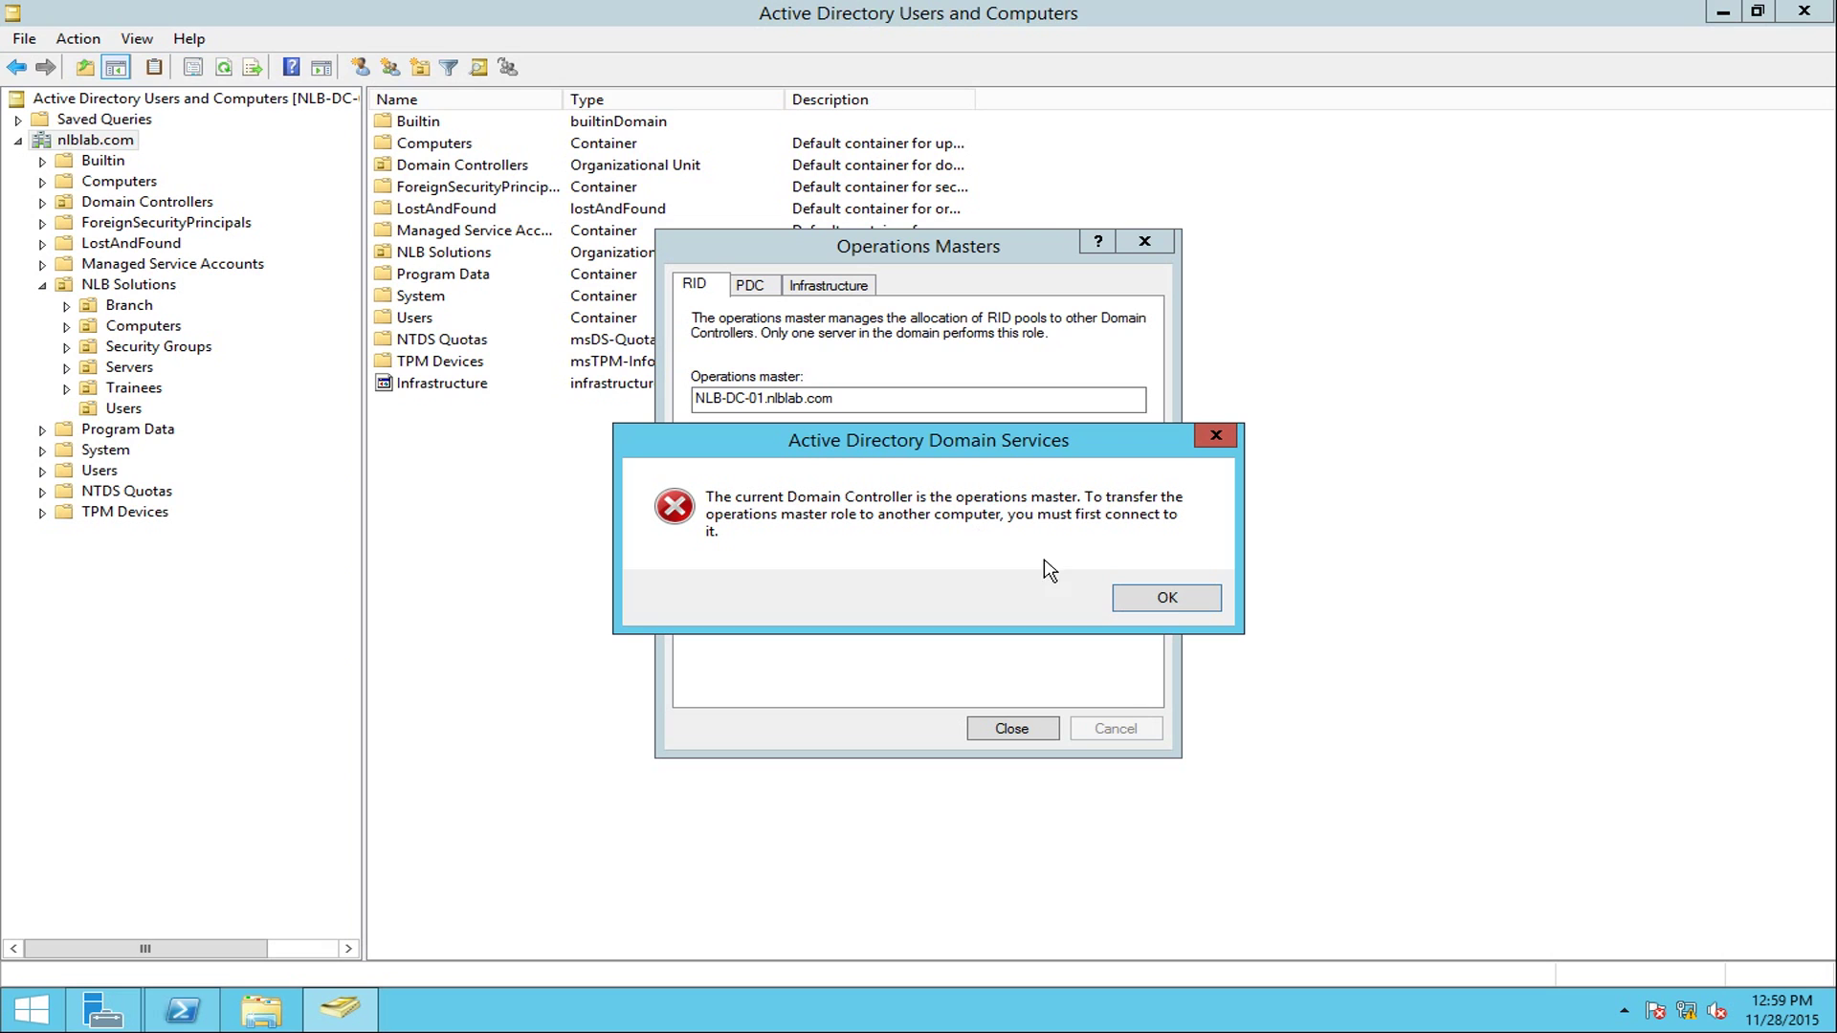
left_click(1167, 597)
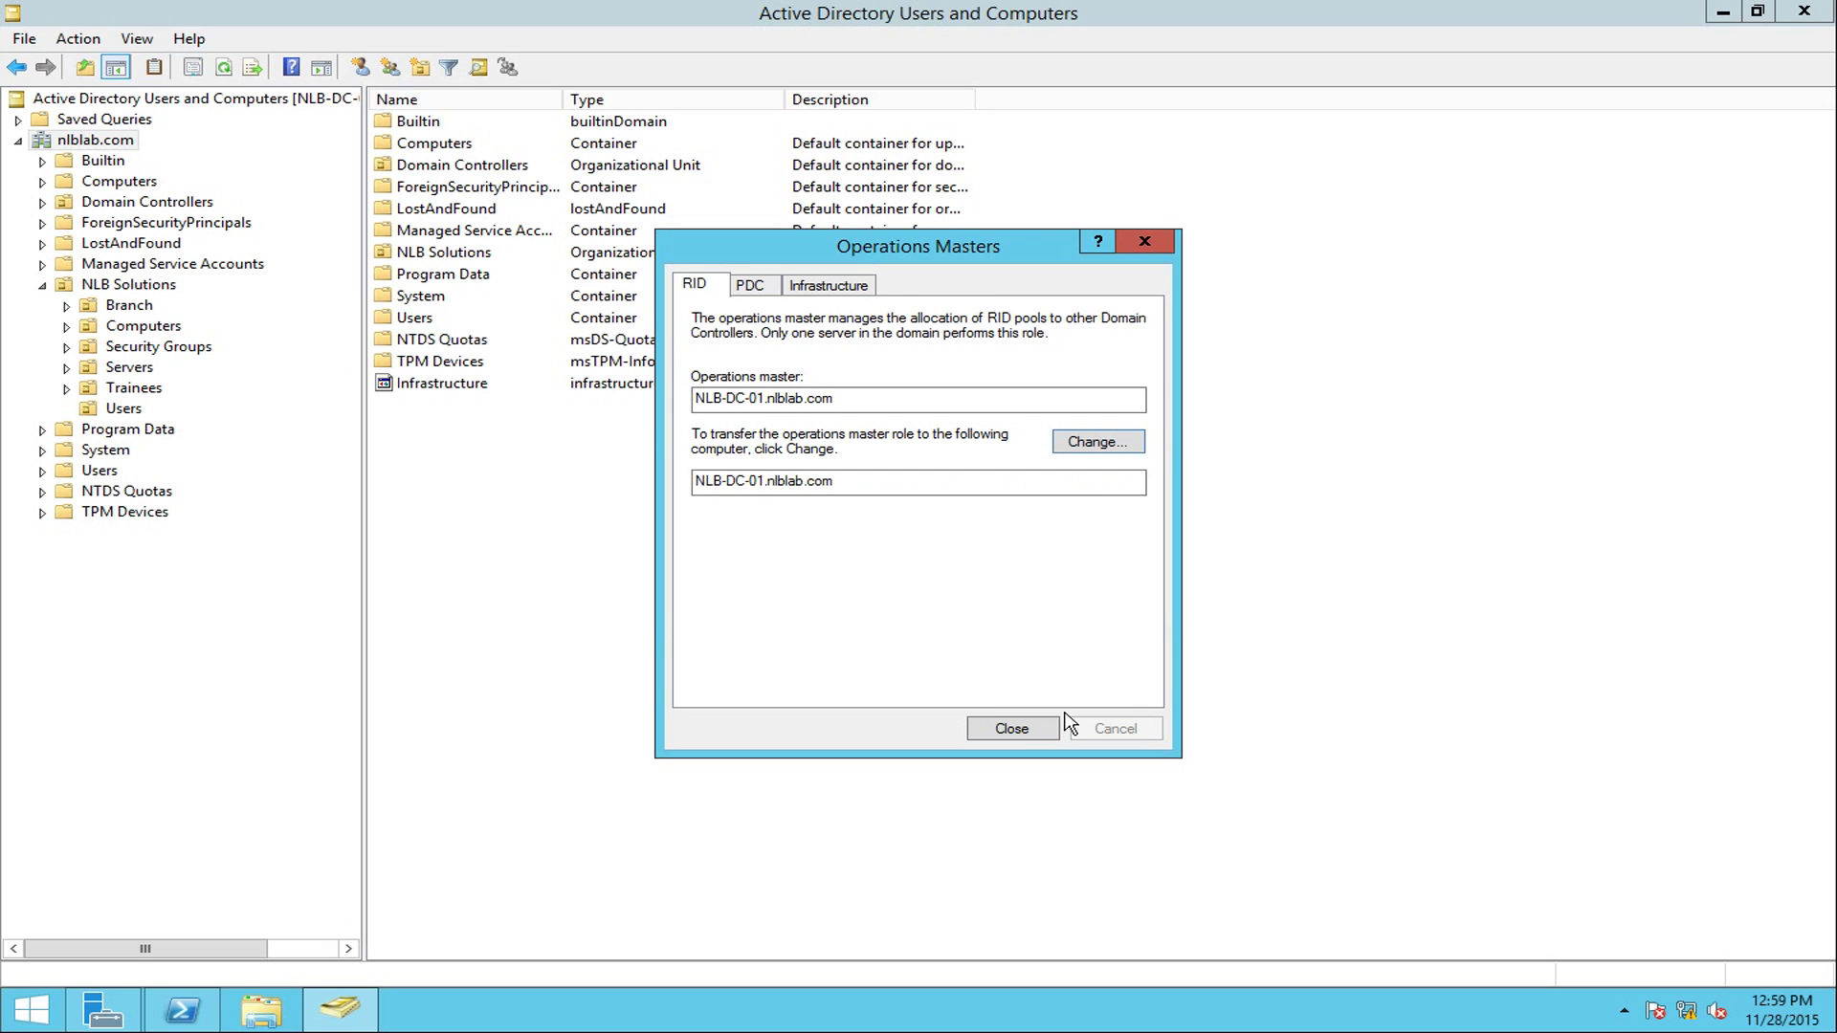
left_click(1012, 728)
Widen the console tree and change the connected domain controller to NLB-DC-02.nlblab.com in the BranchOffice site.
left_click_drag(601, 528, 602, 525)
left_click_drag(600, 431, 508, 407)
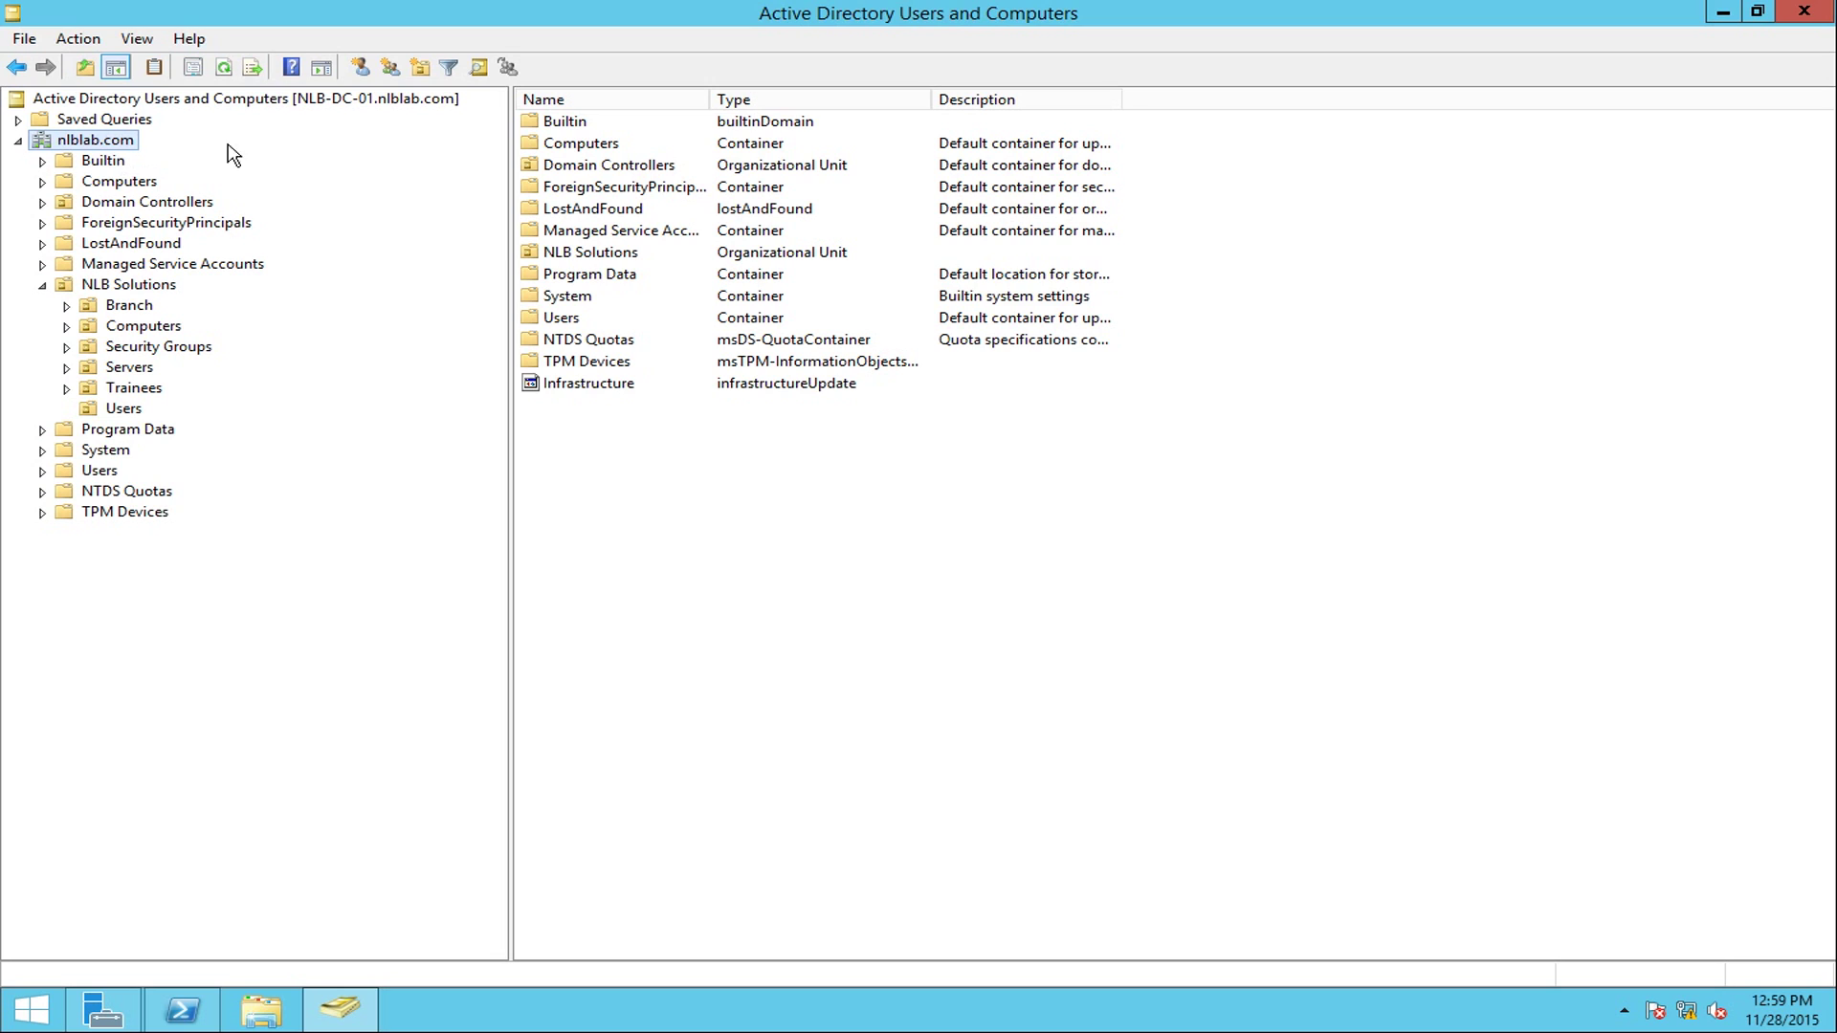
right_click(278, 101)
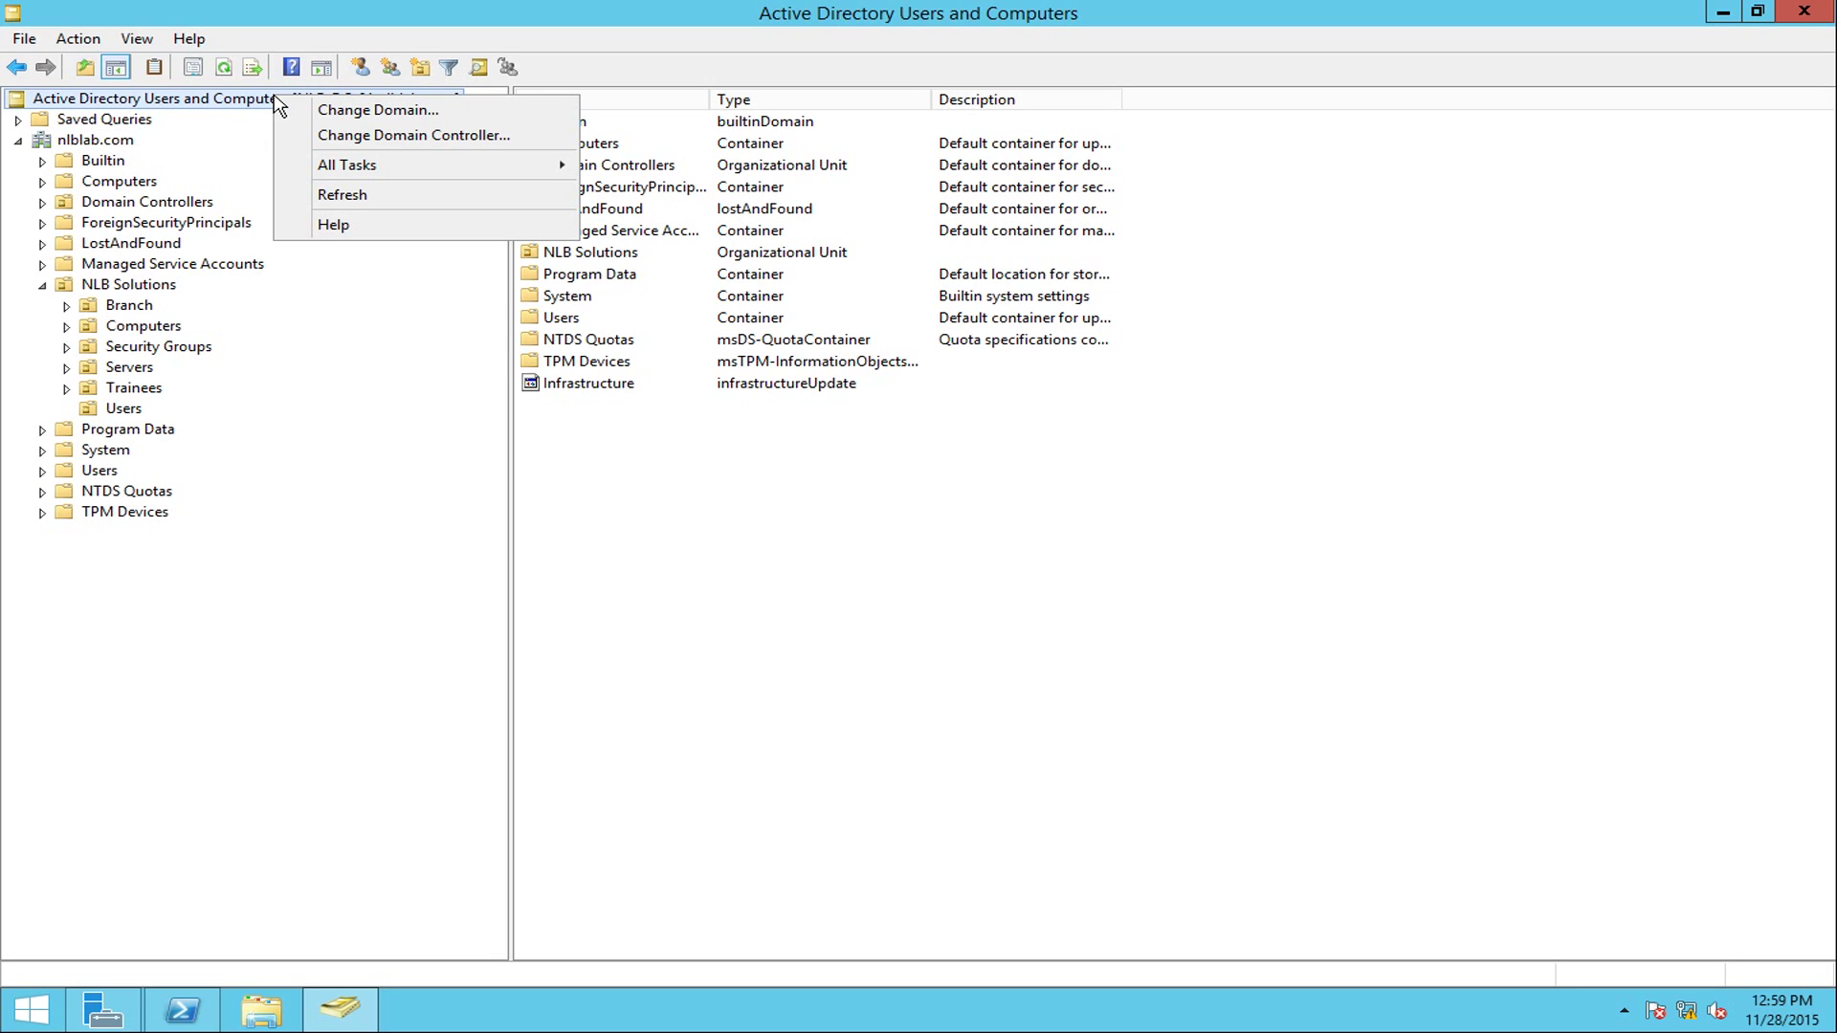
left_click(373, 143)
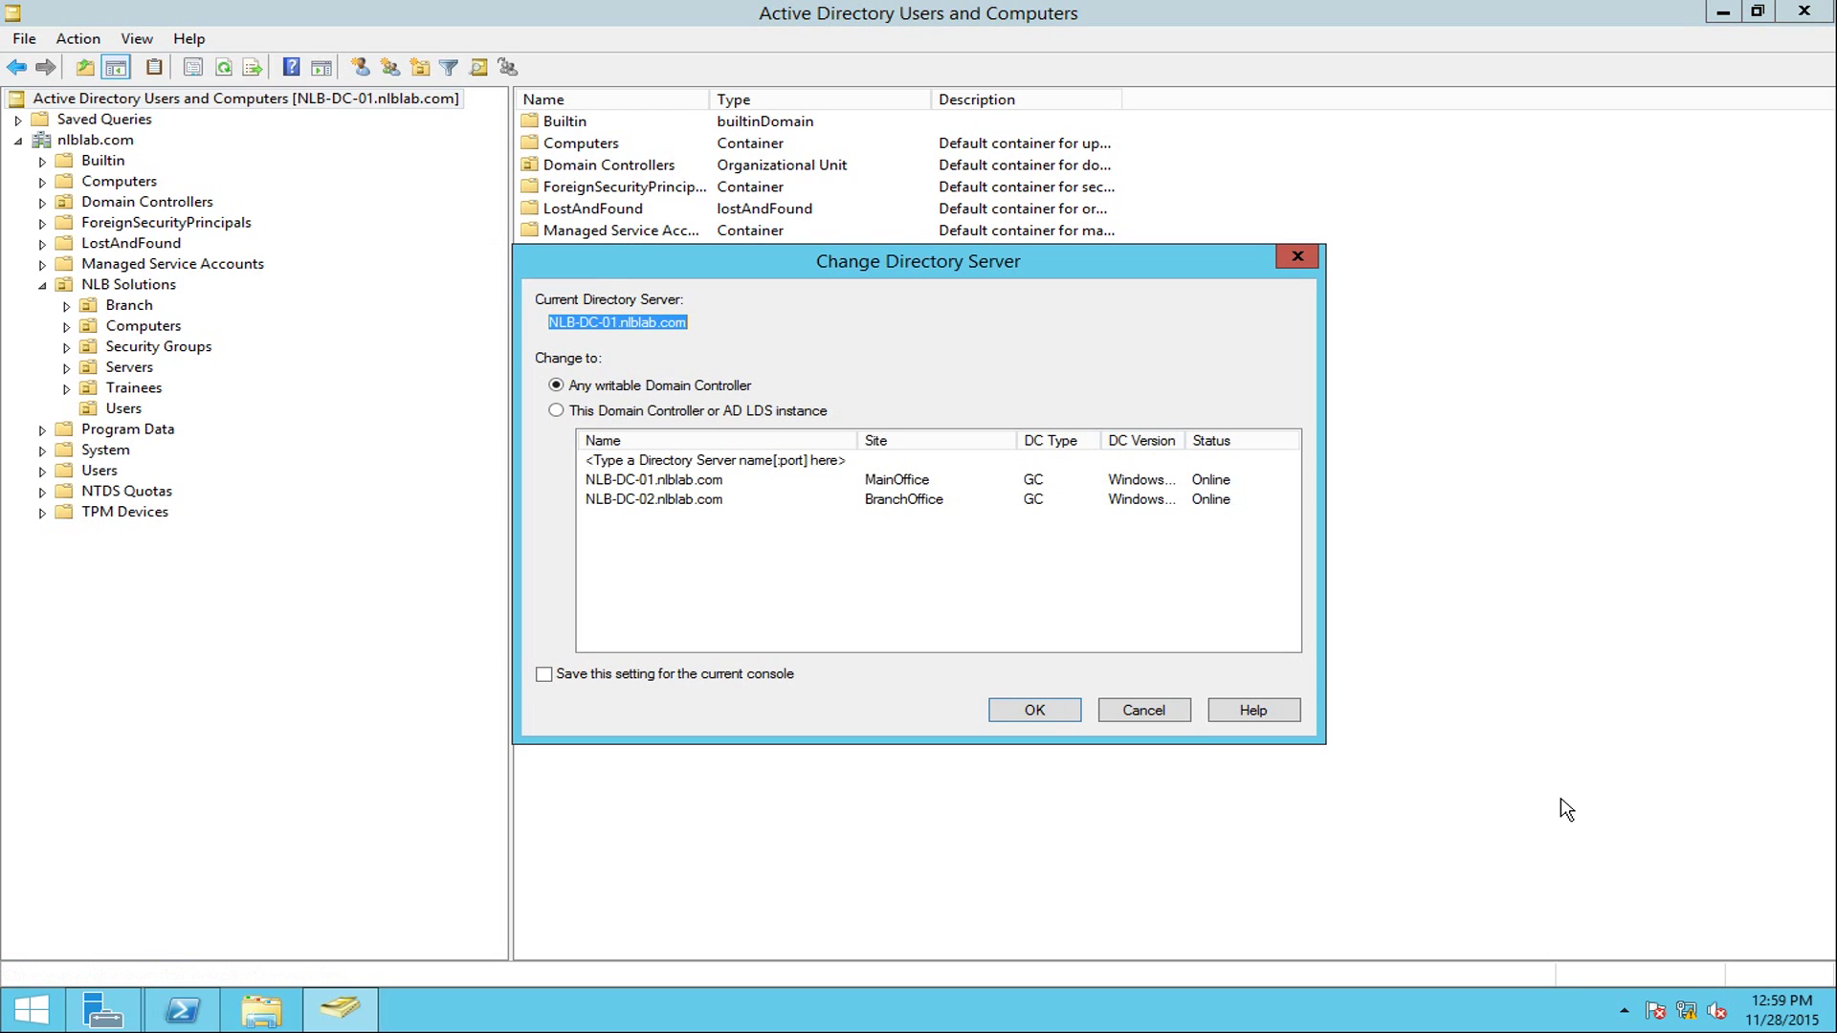
left_click(682, 504)
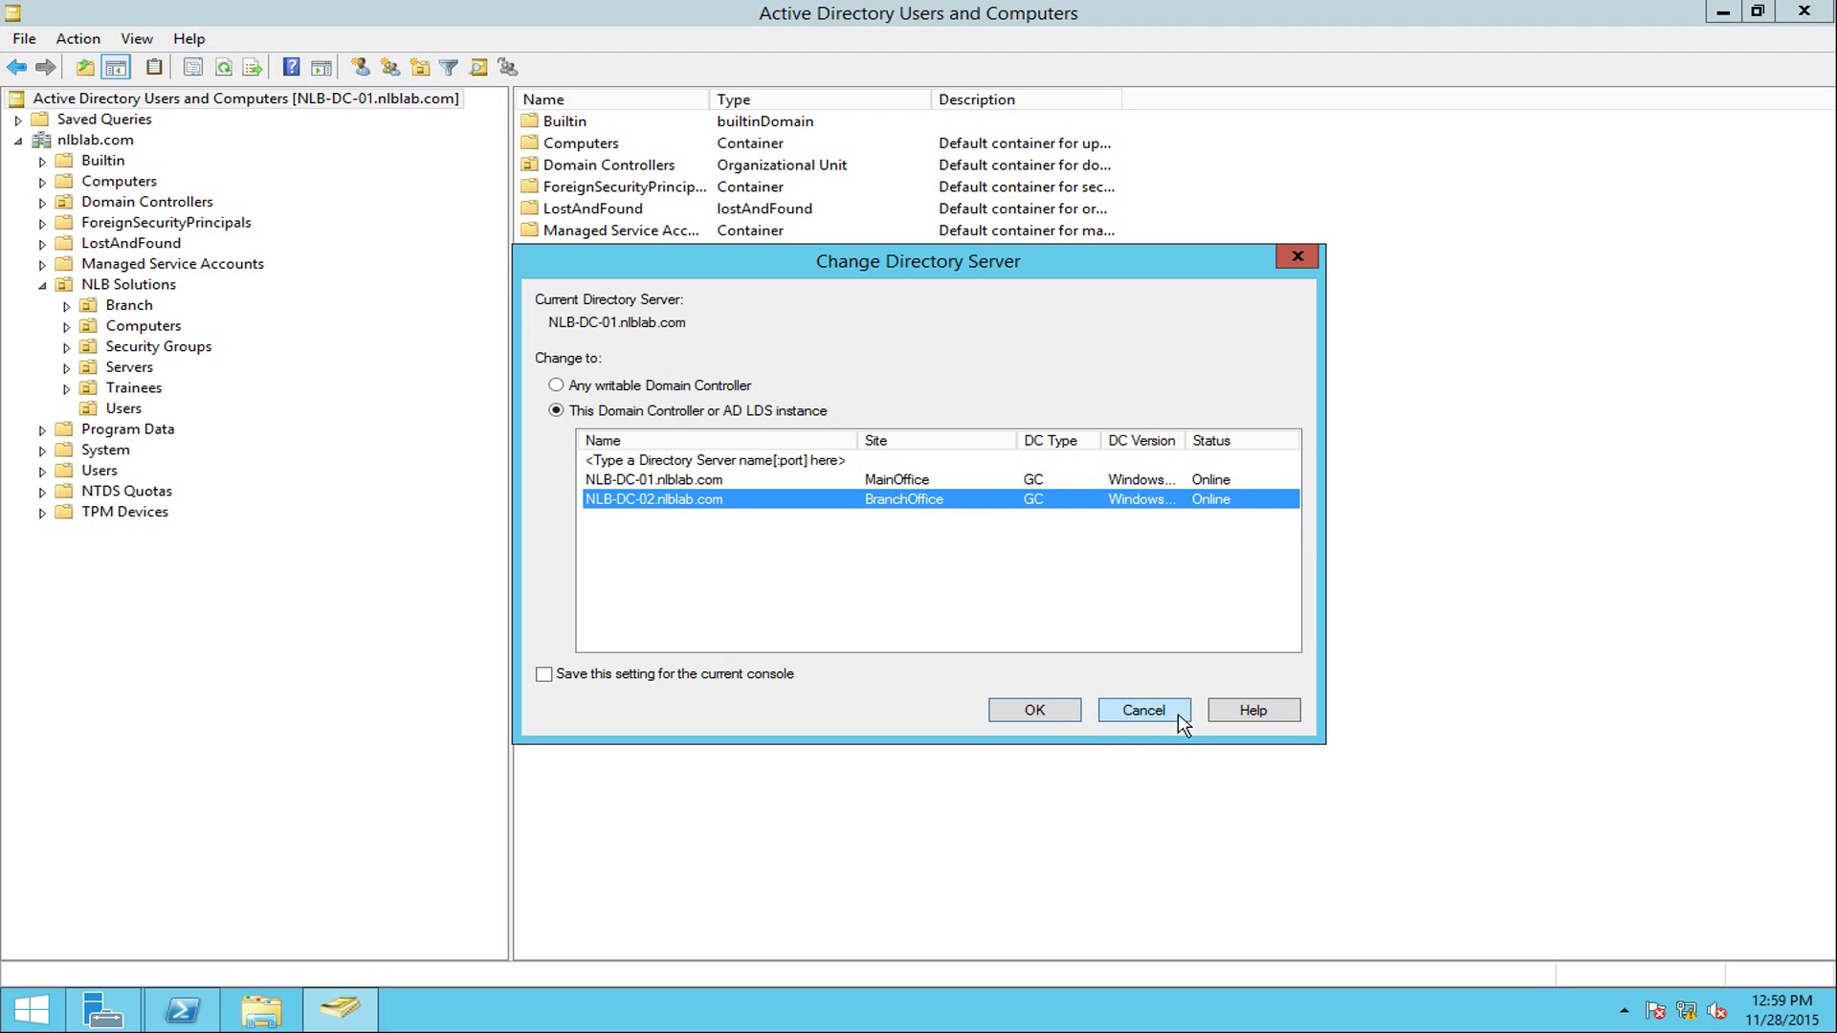
left_click(1034, 709)
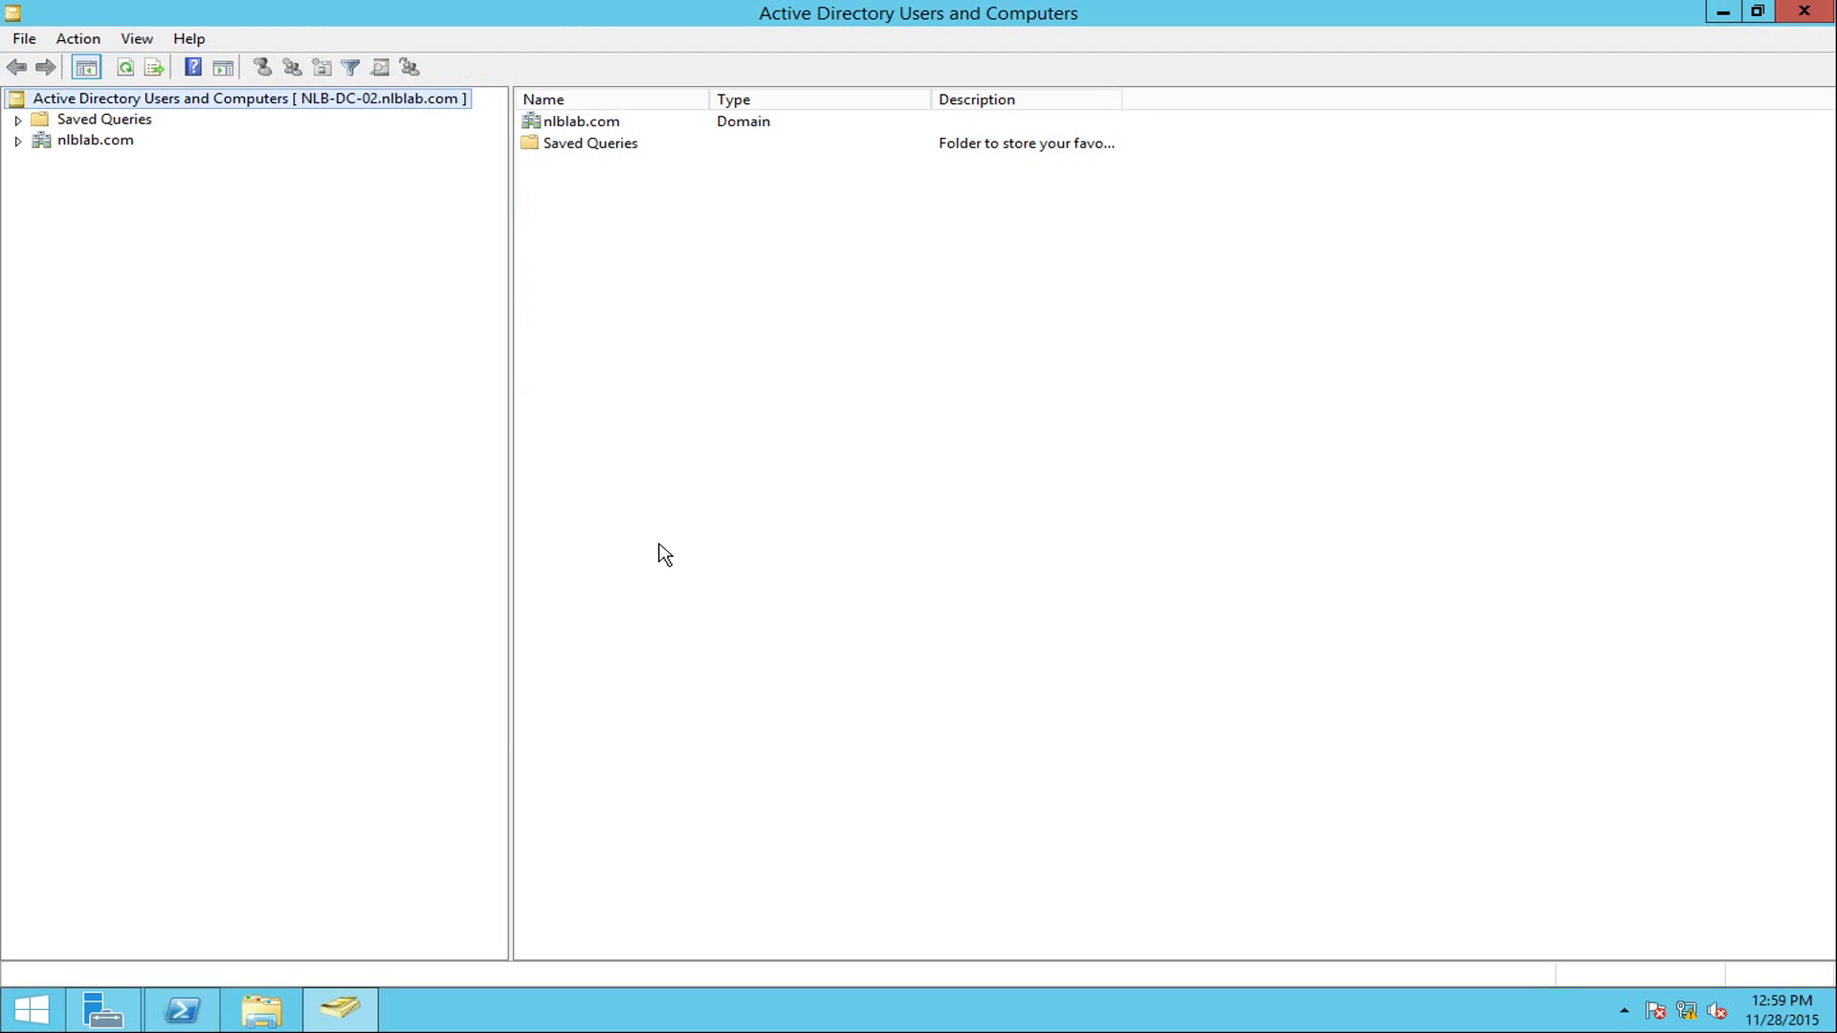
Transfer the nlblab.com domain's RID operations master role to NLB-DC-02.nlblab.com and acknowledge the transfer.
right_click(82, 153)
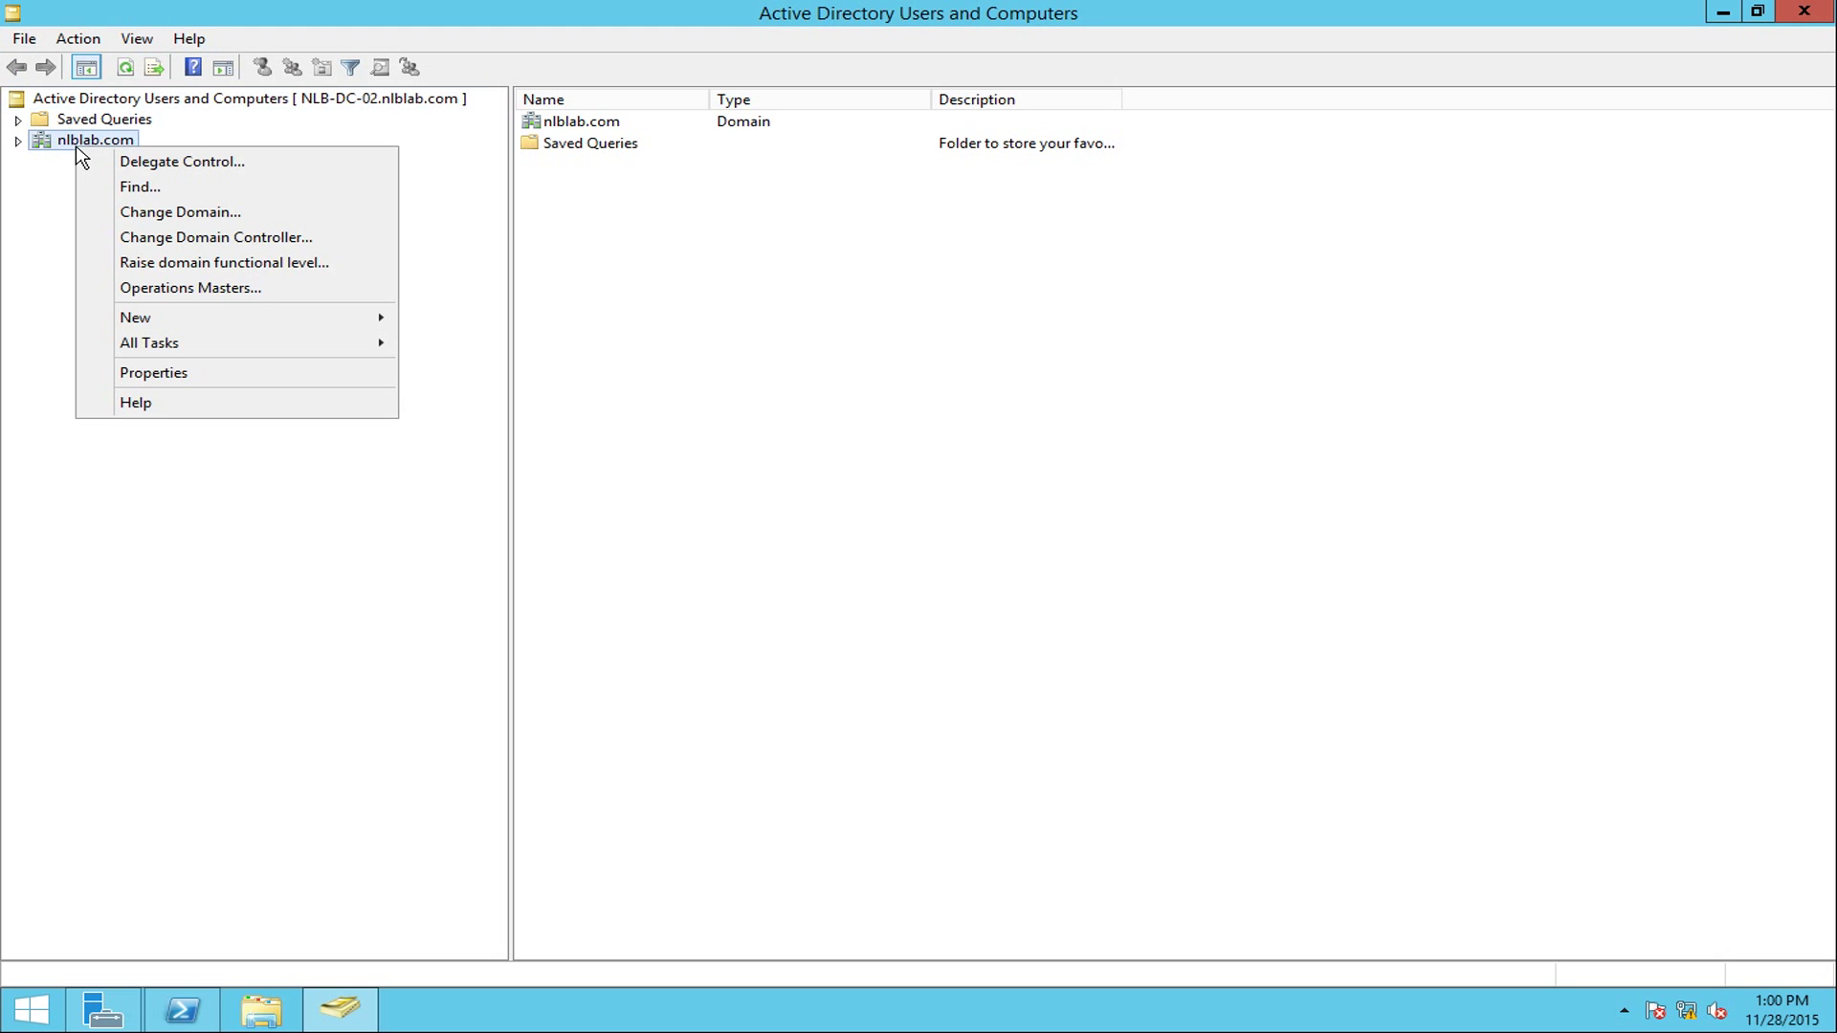
left_click(163, 287)
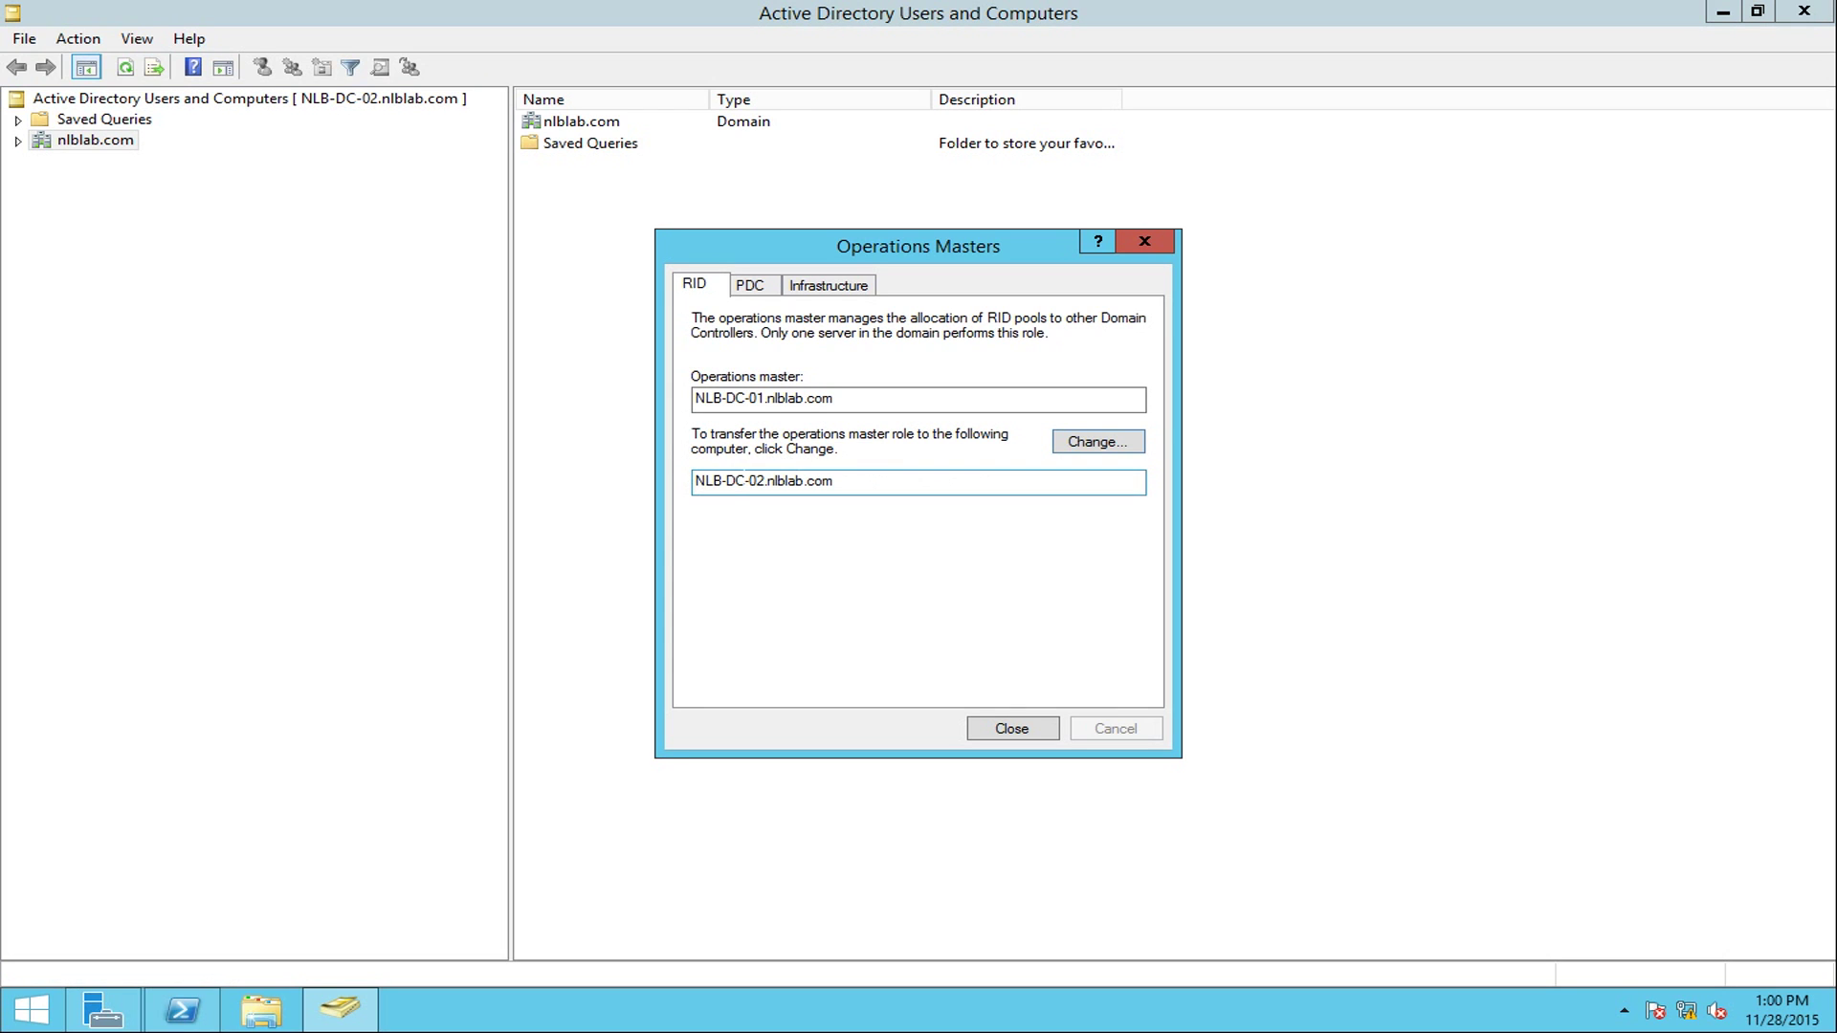
left_click_drag(705, 481, 1024, 504)
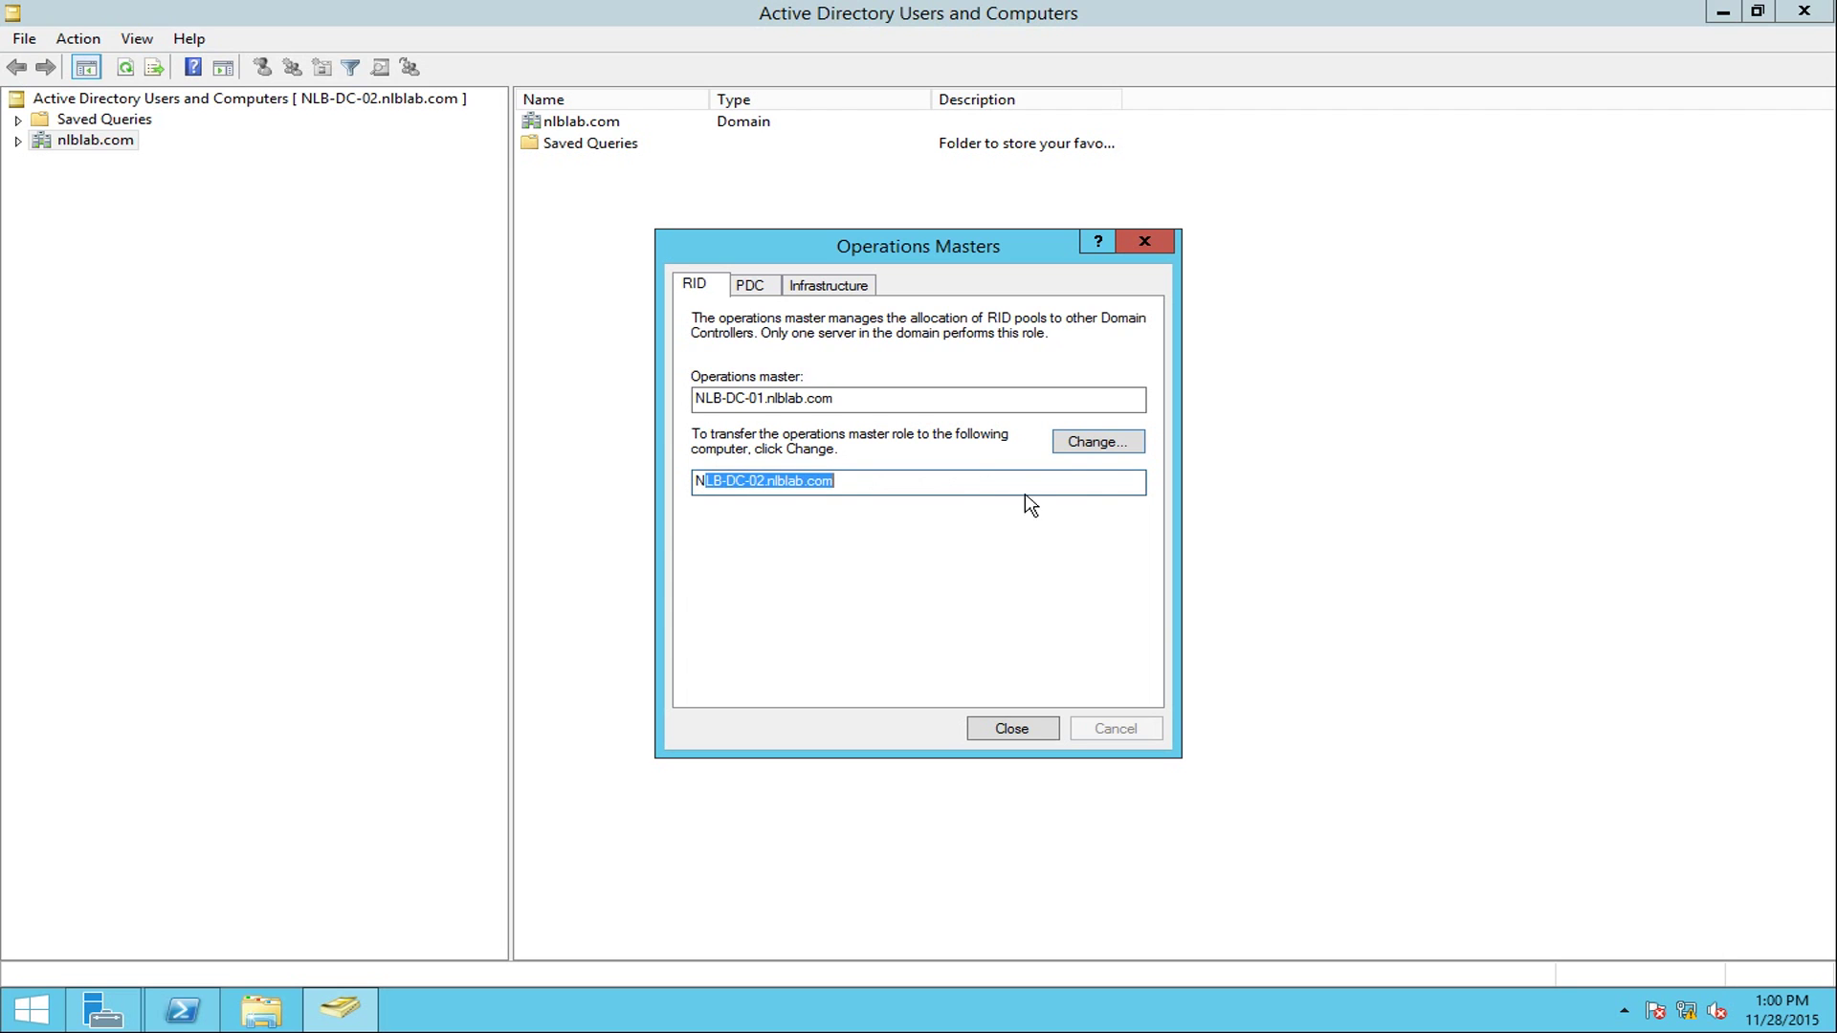
left_click(1098, 446)
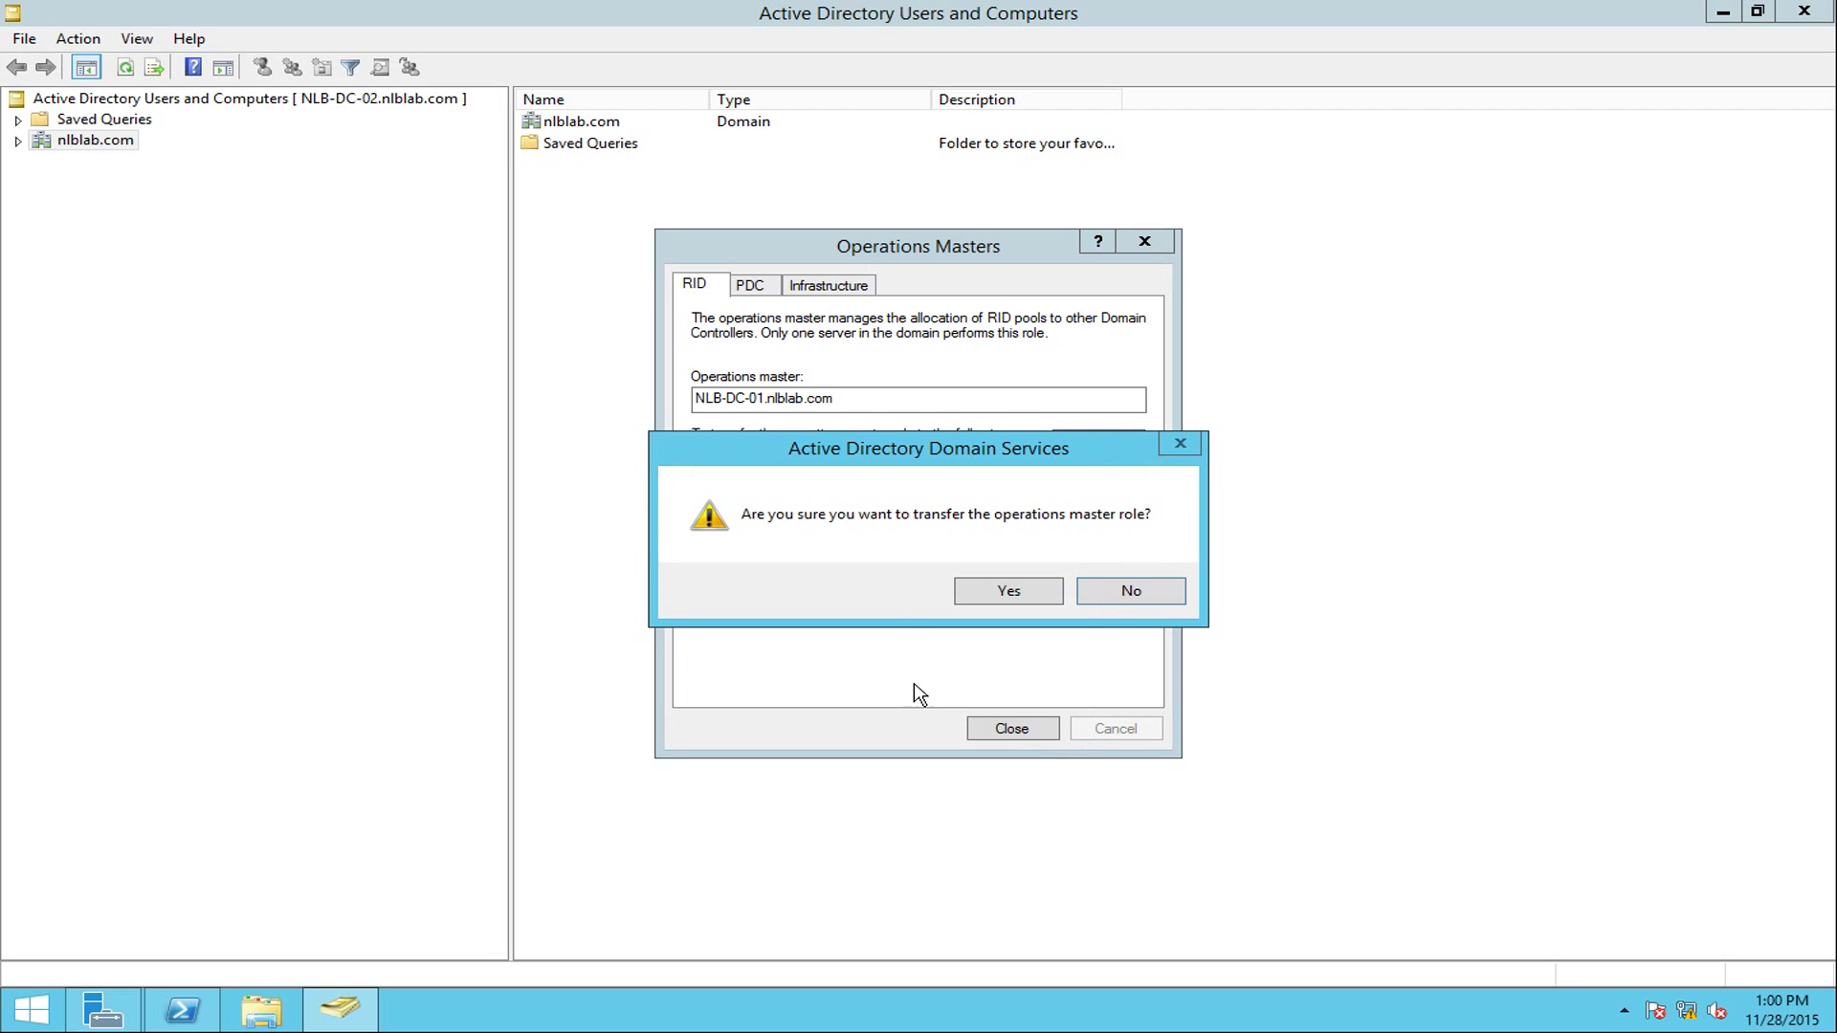
left_click(1012, 596)
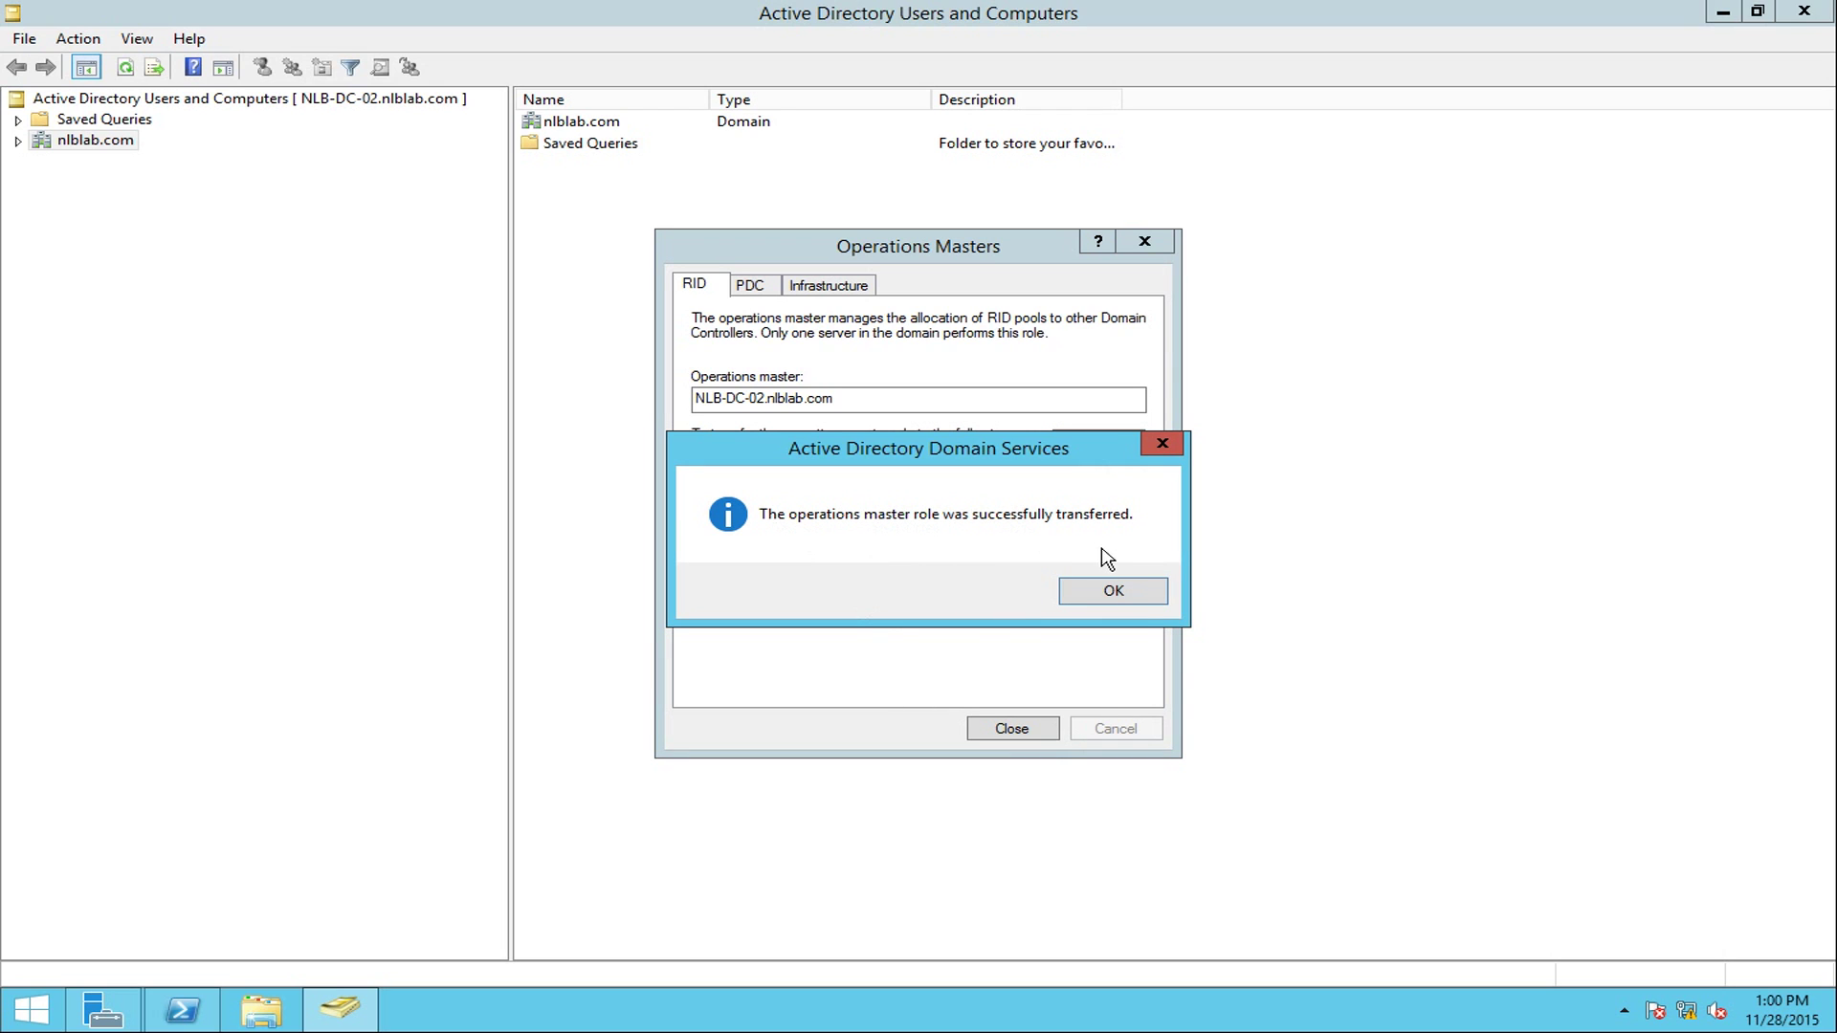
left_click(1140, 594)
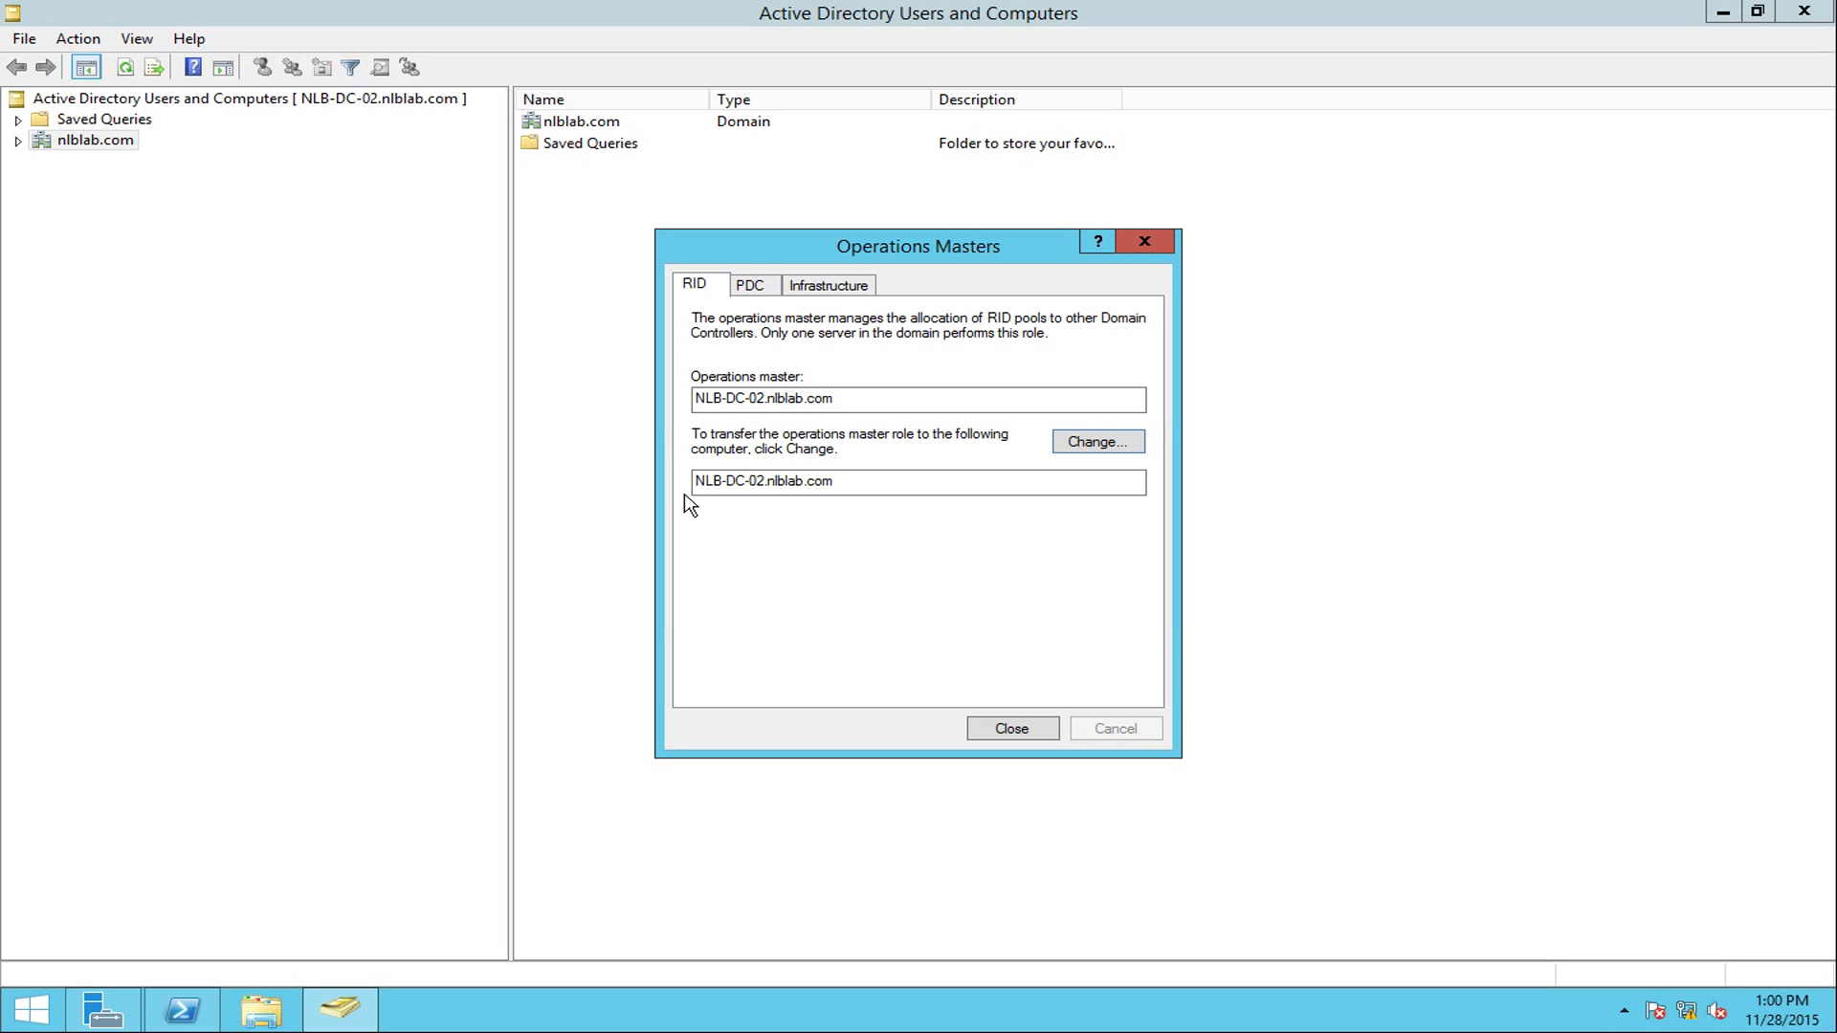
Transfer the PDC operations master role to NLB-DC-02.nlblab.com and acknowledge the transfer.
left_click(758, 293)
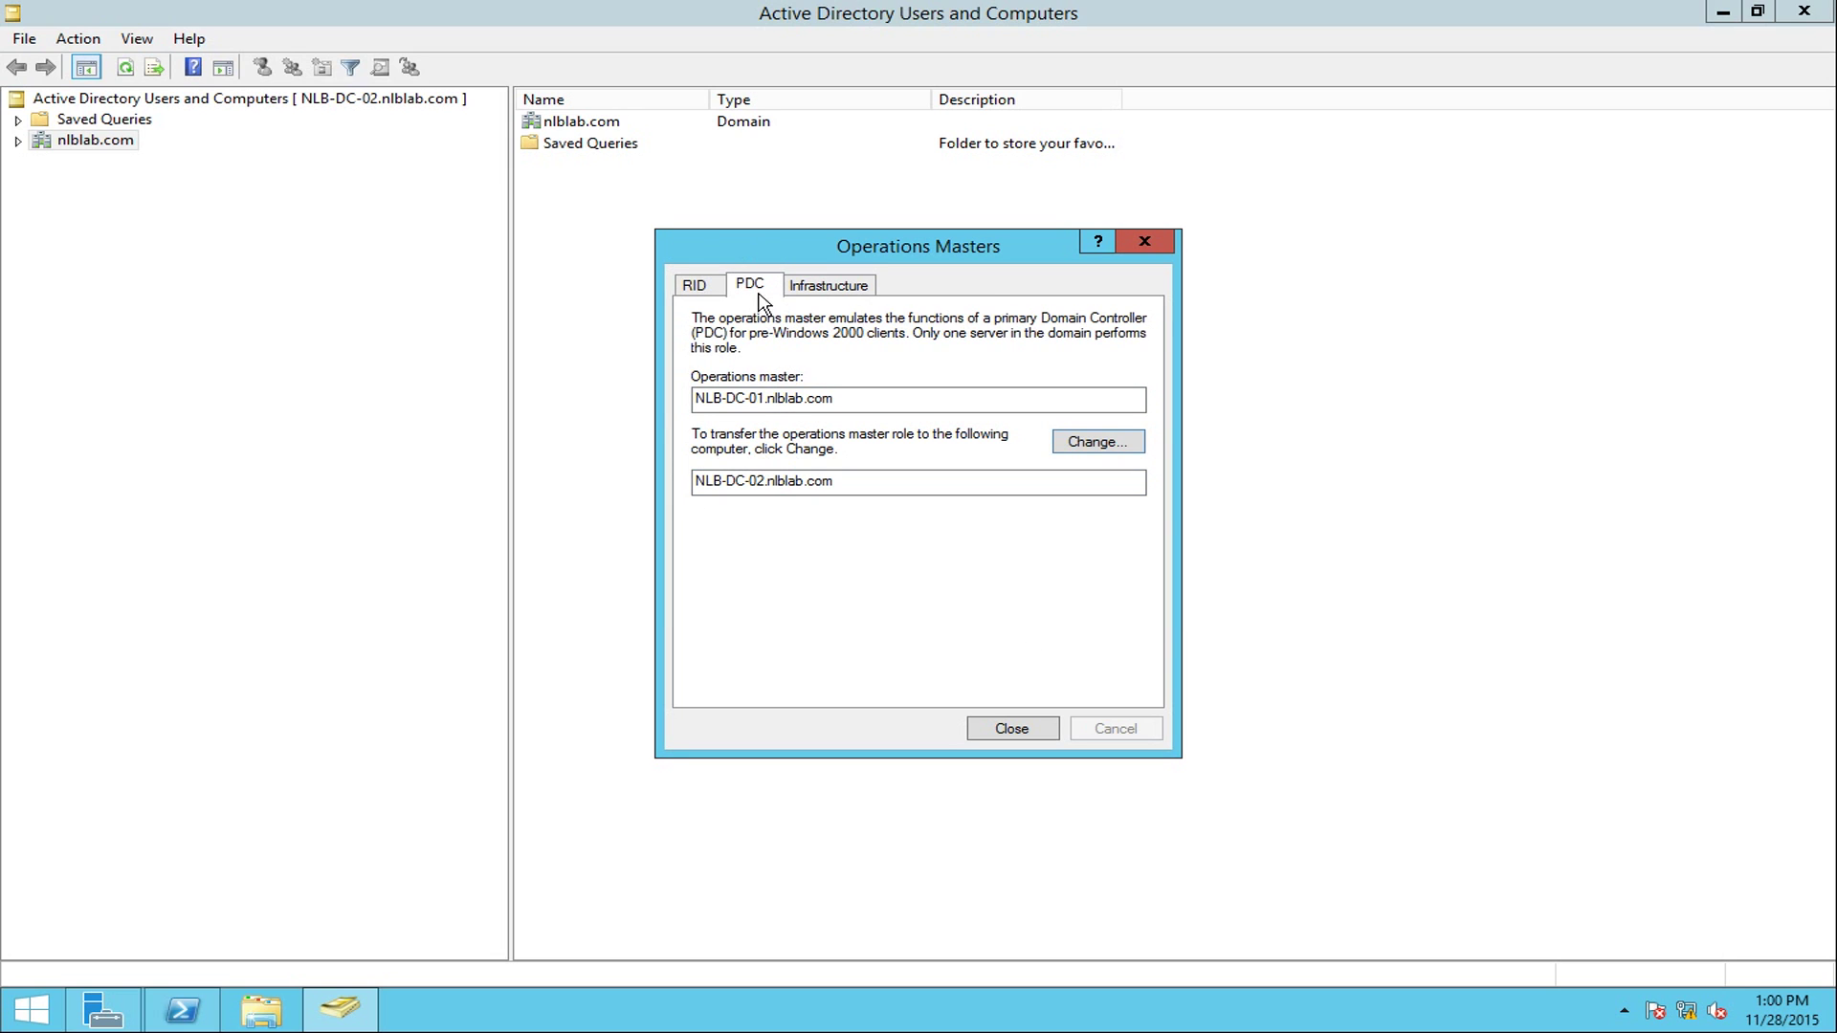
left_click(1108, 448)
left_click(1007, 588)
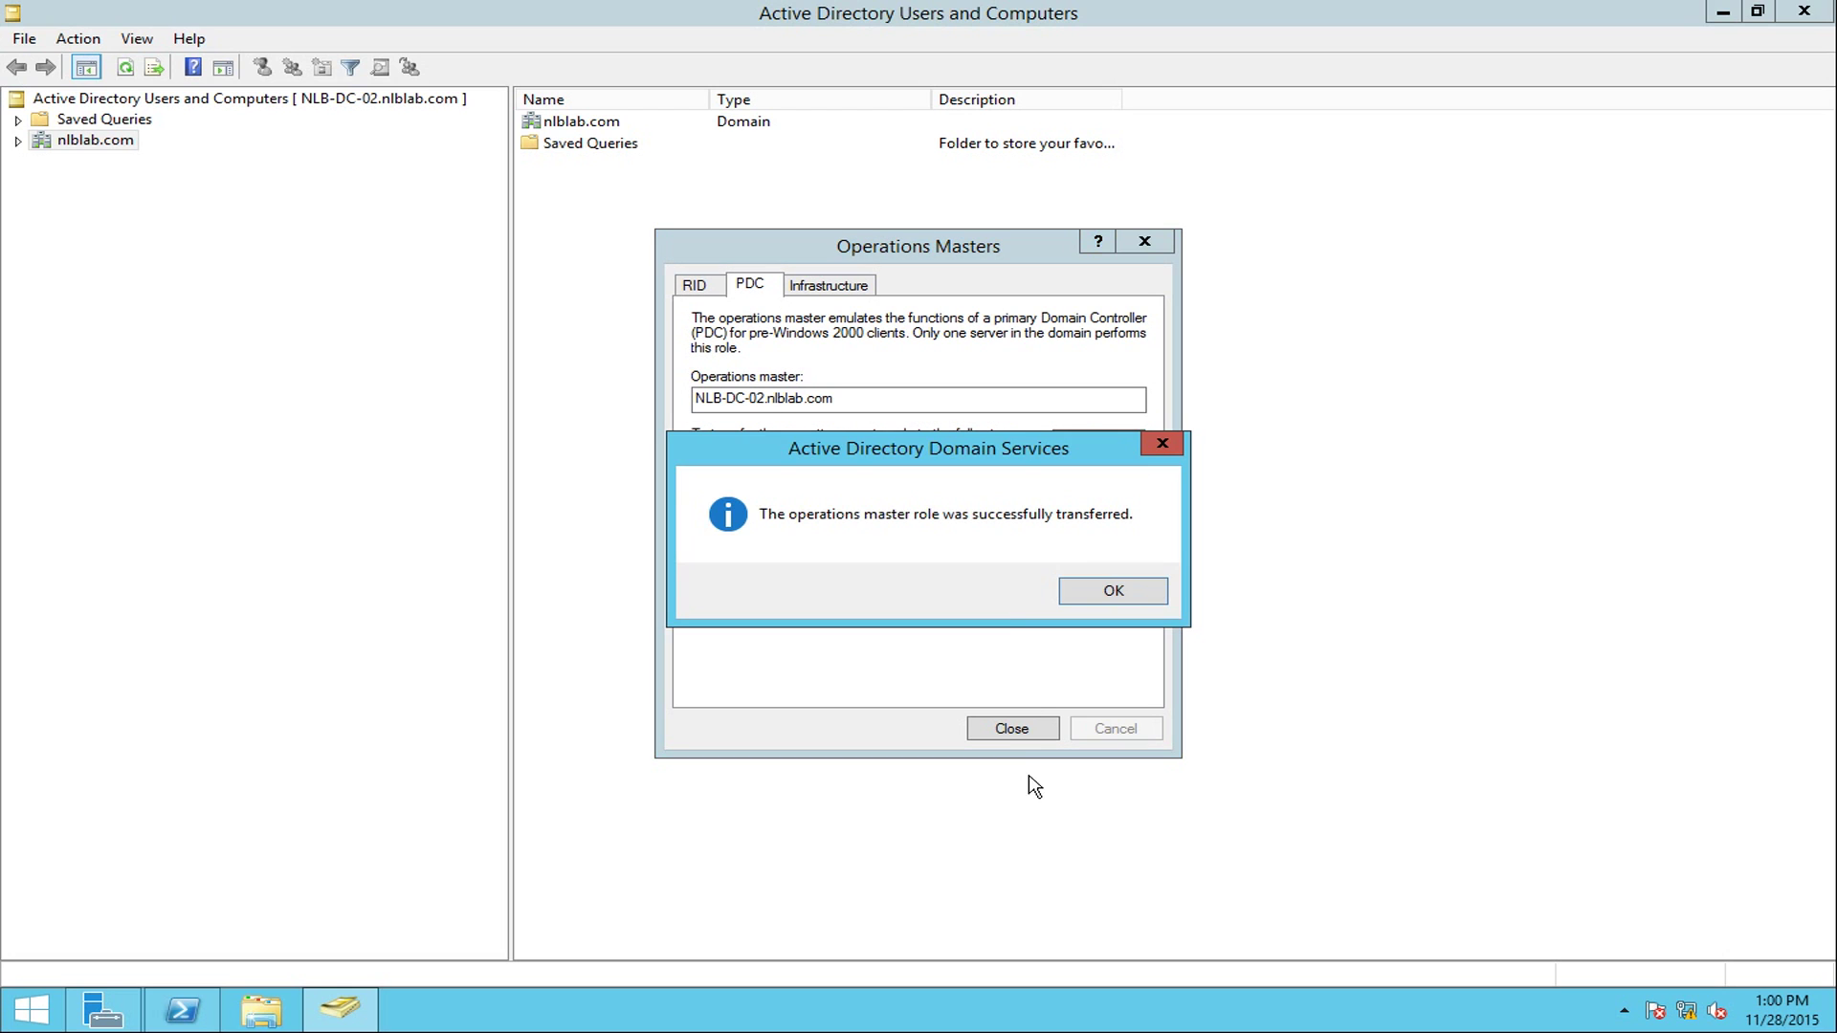
left_click(1105, 591)
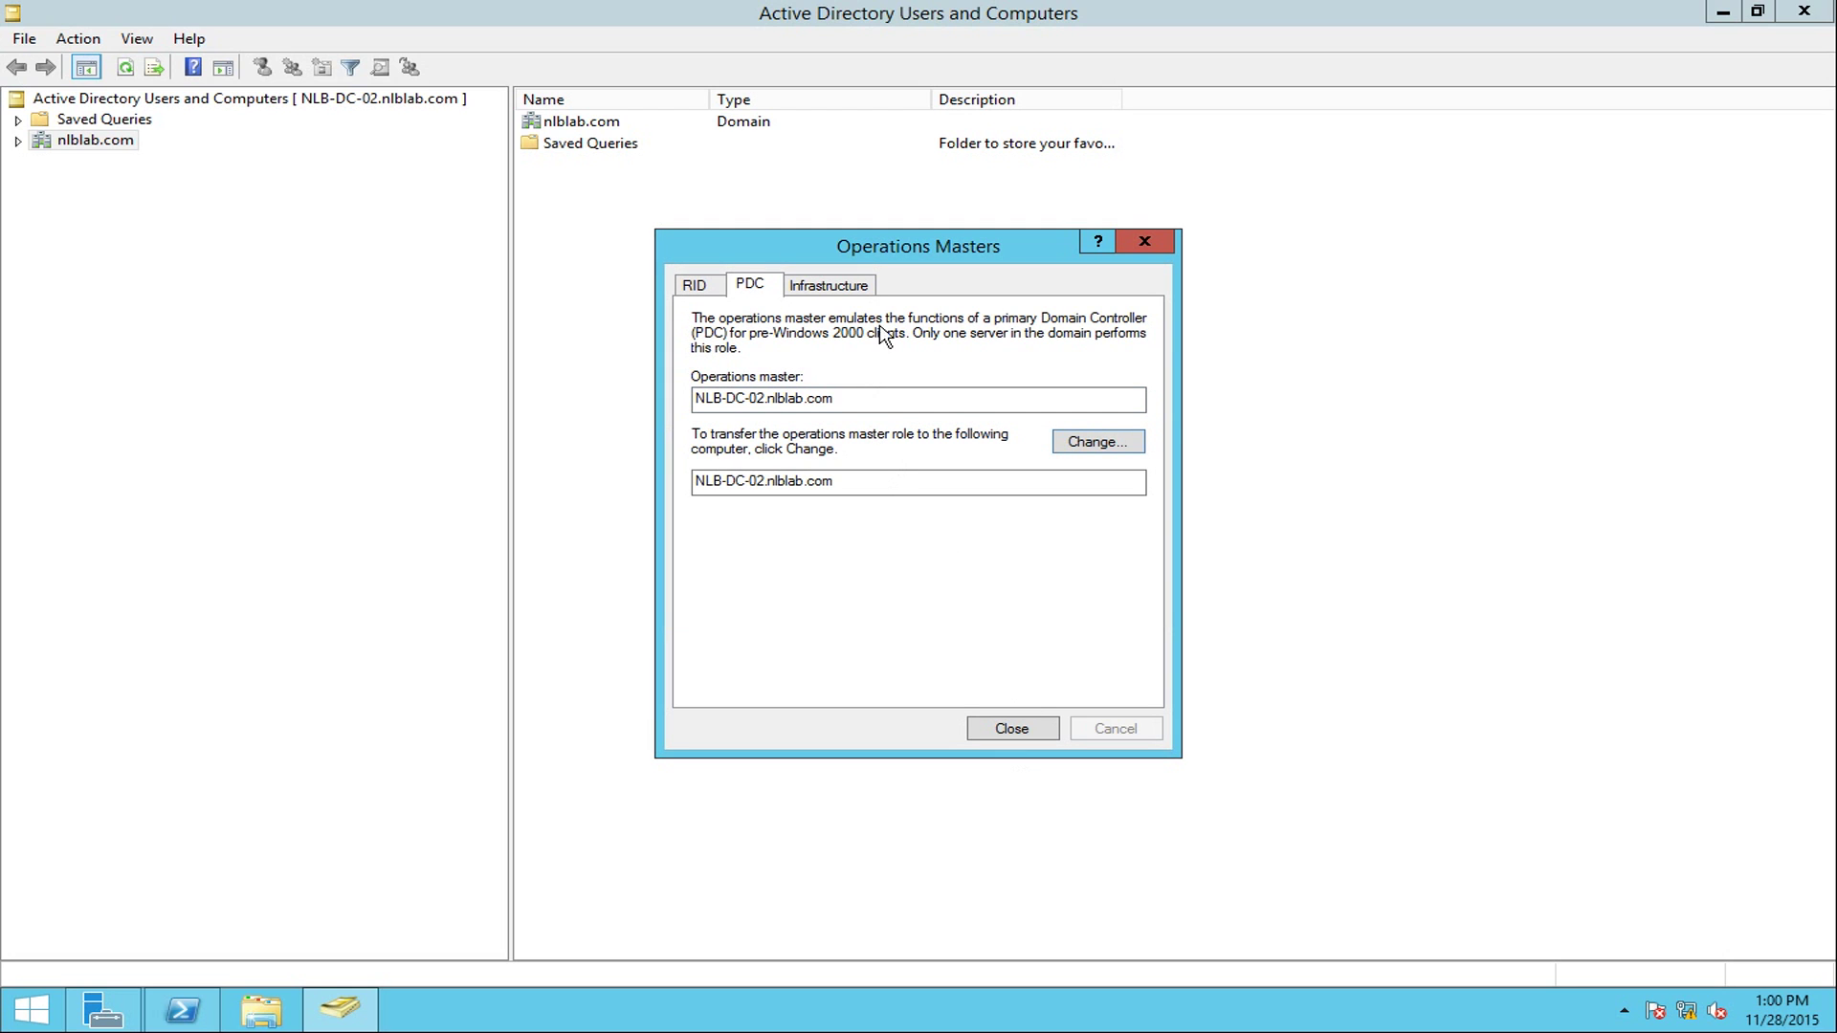
Transfer the Infrastructure operations master role to NLB-DC-02.nlblab.com and acknowledge the transfer.
left_click(842, 285)
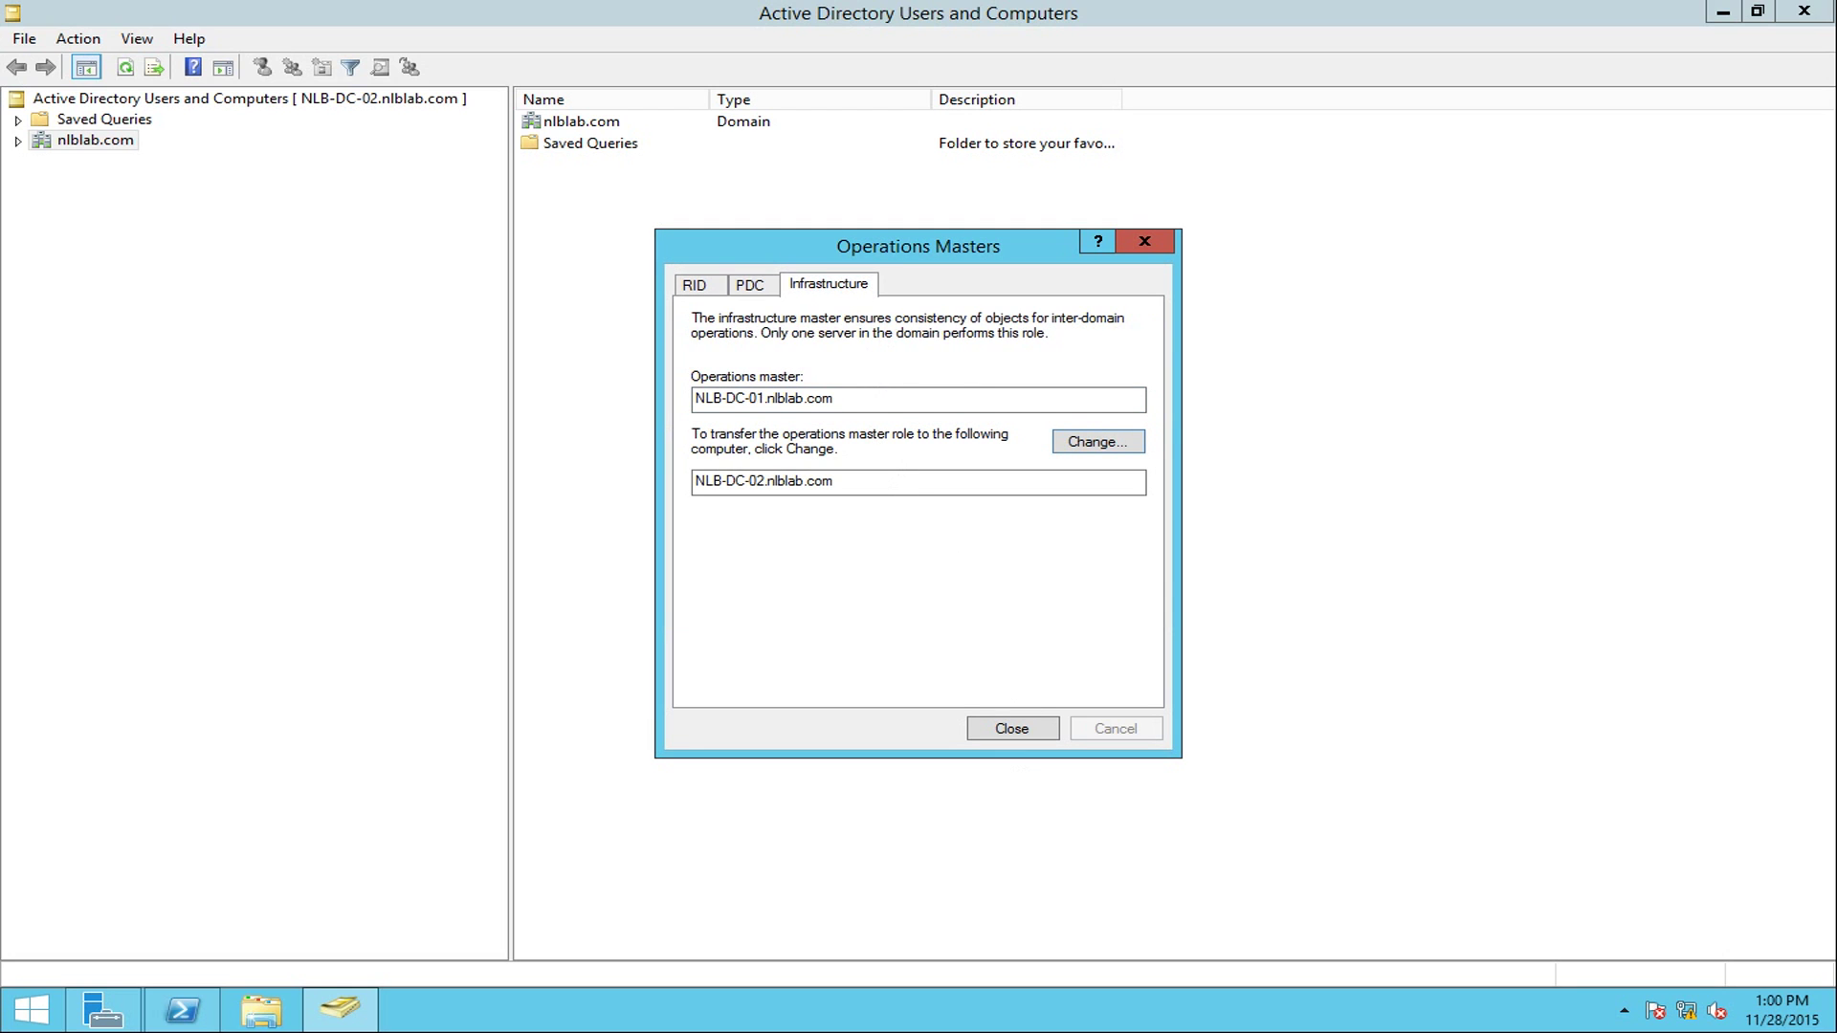
left_click(1139, 443)
left_click(1032, 588)
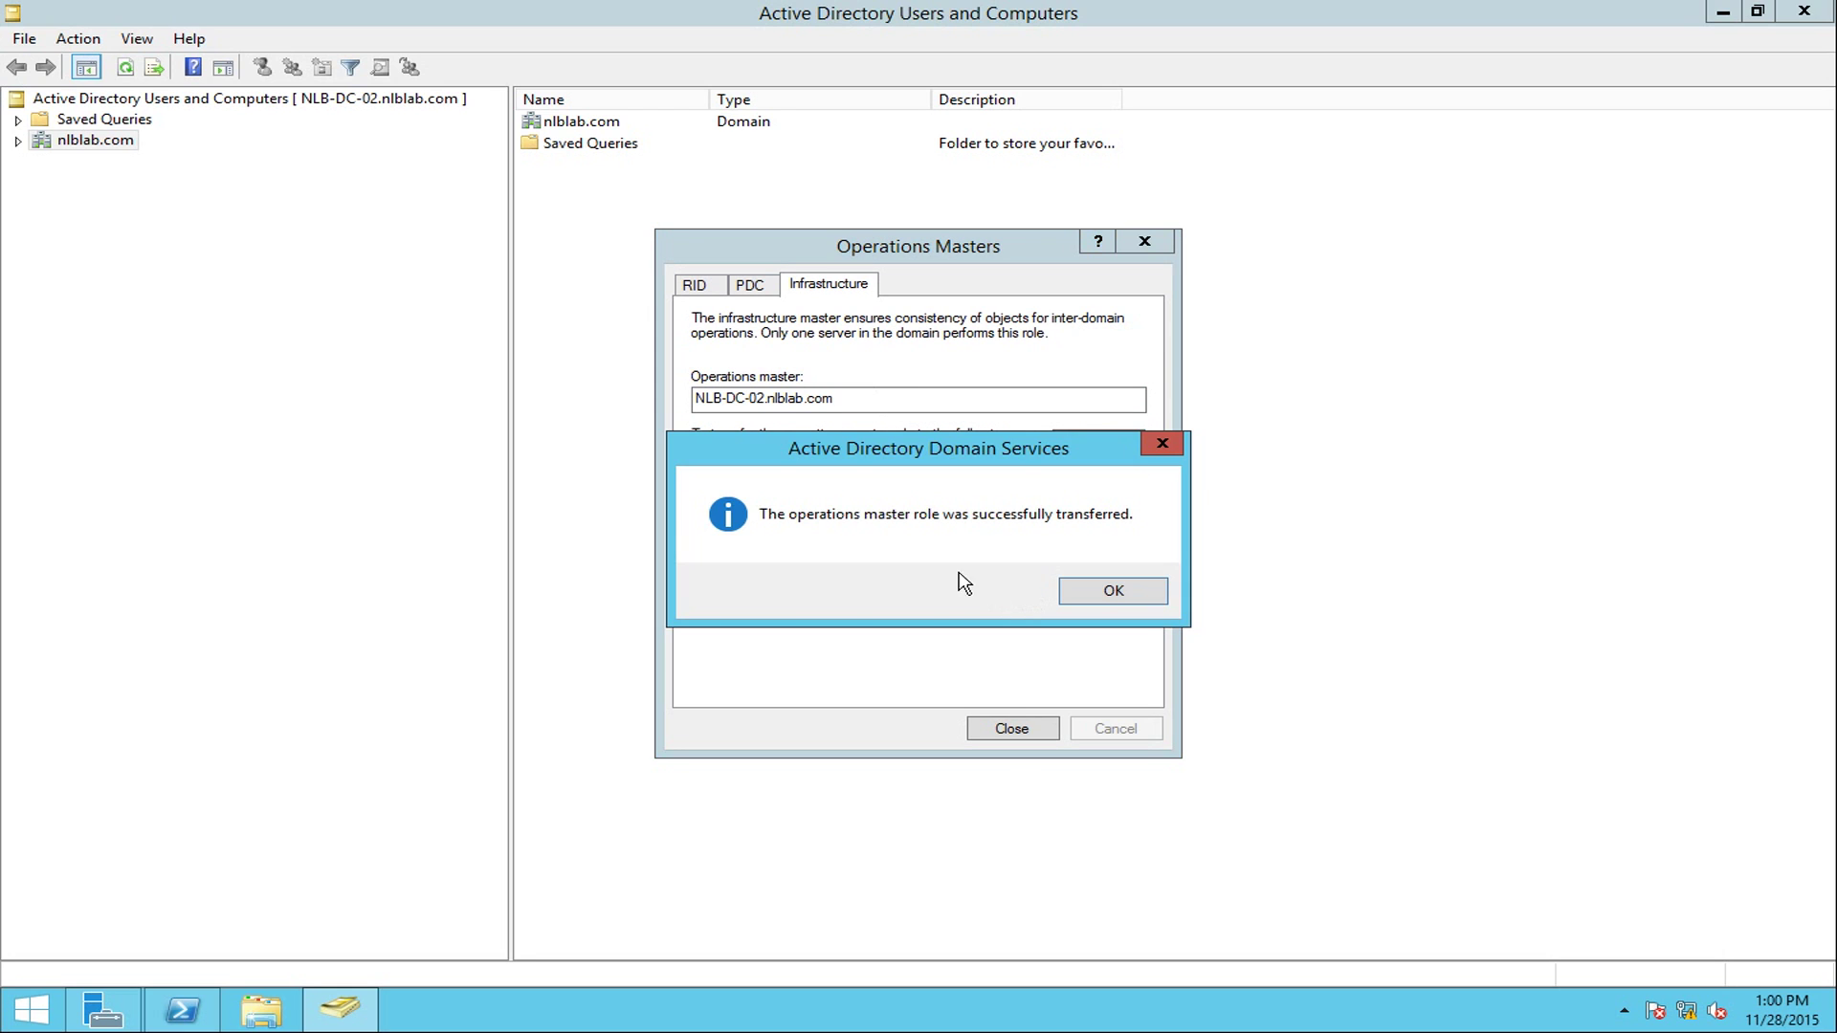
left_click(1095, 591)
Switch to Windows PowerShell, rerun netdom /query FSMO to check the role holders, and minimize the window.
left_click(203, 1000)
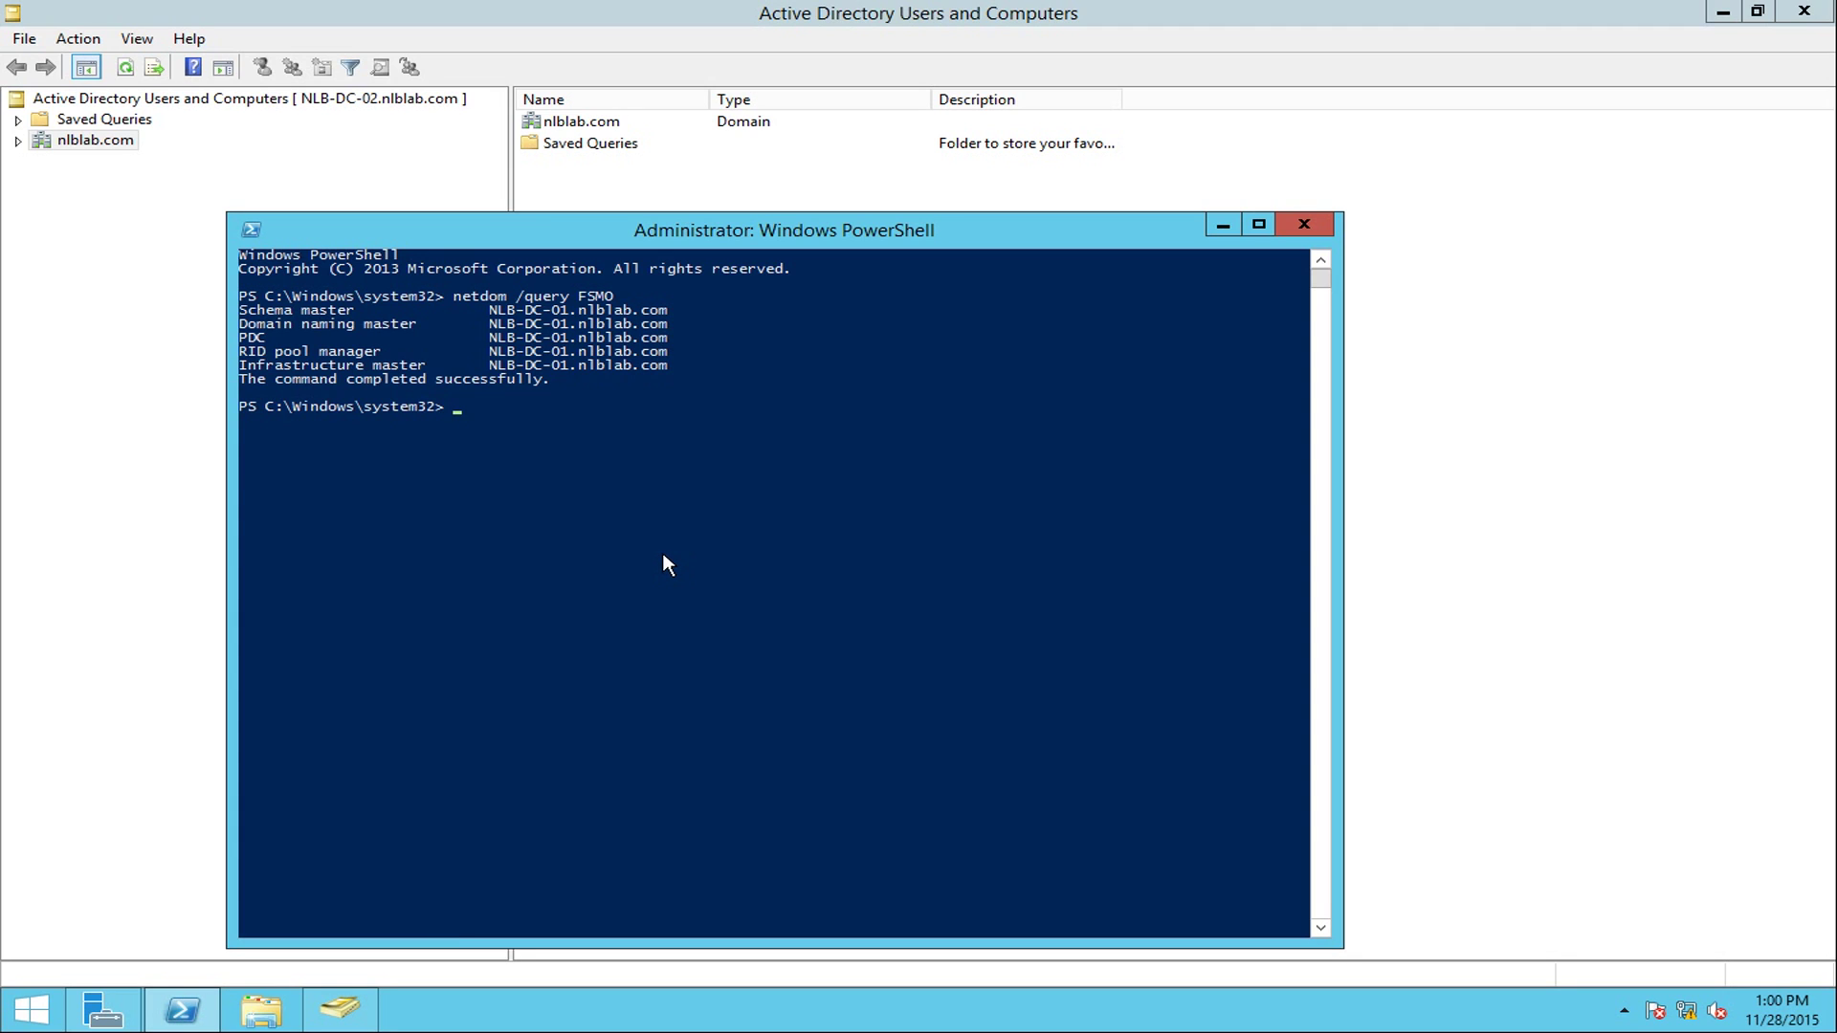
key("Up")
key("Return")
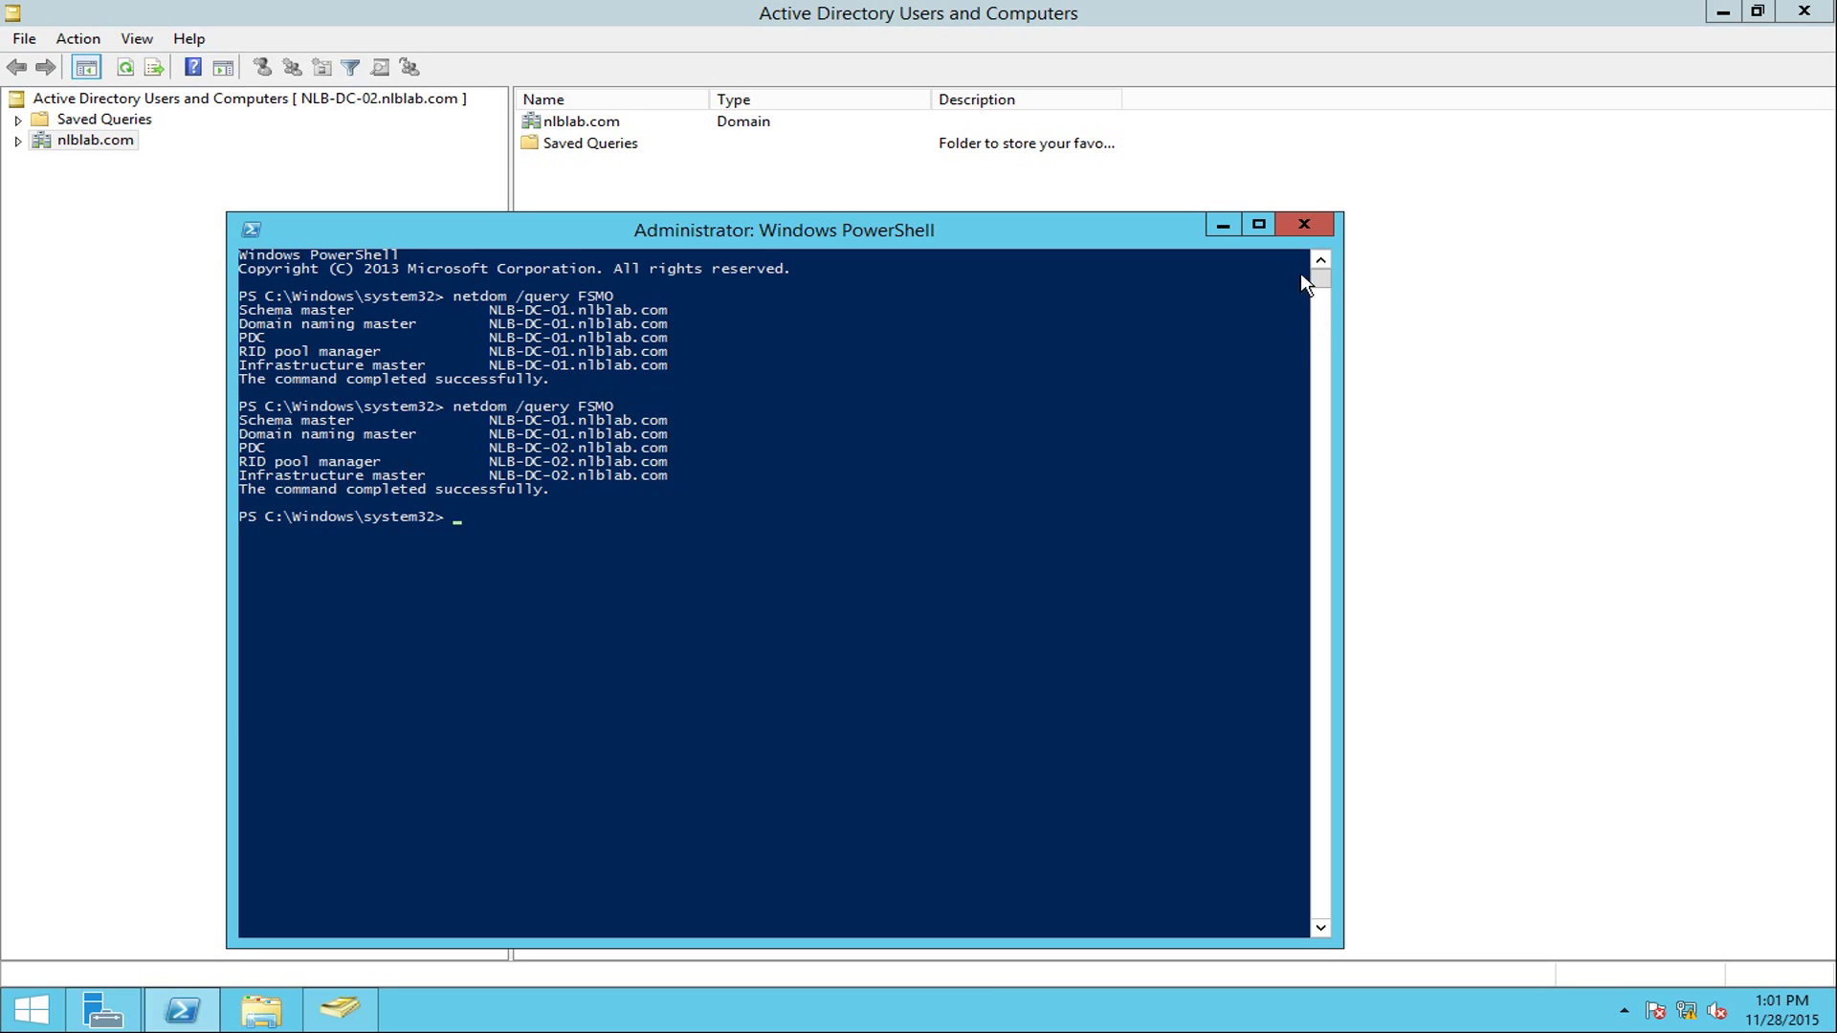
left_click(1222, 226)
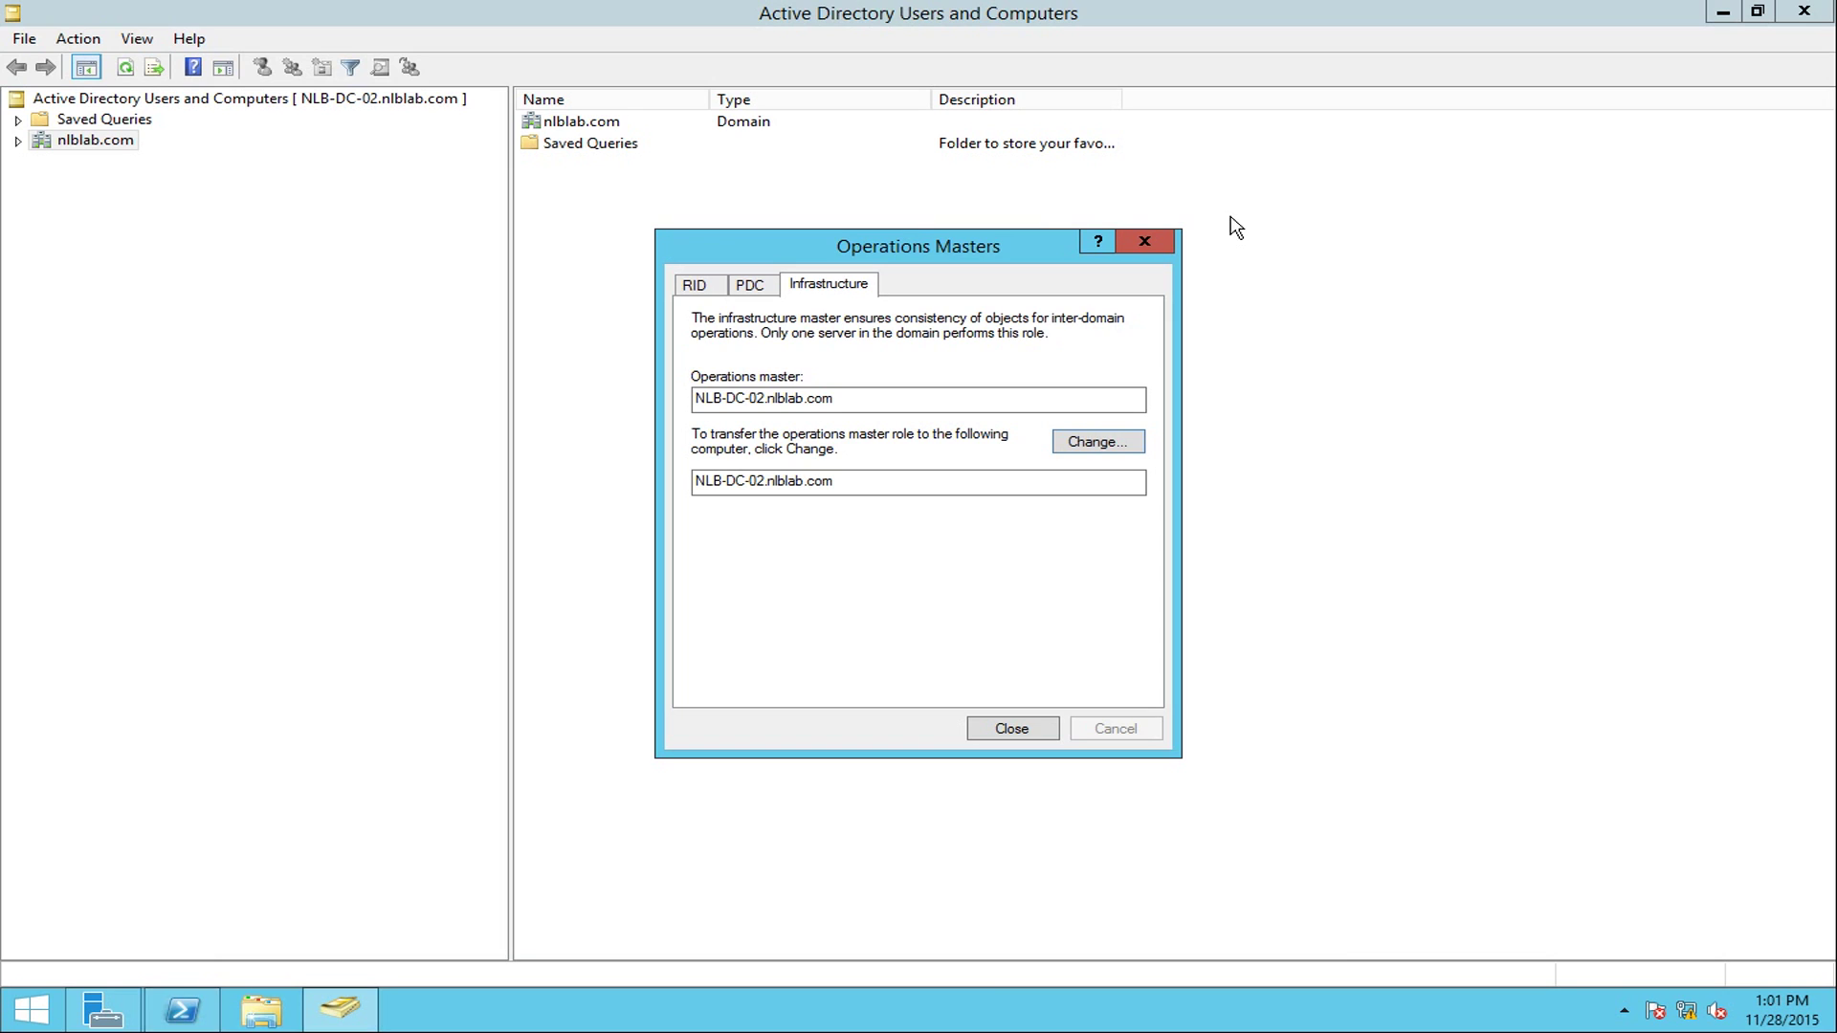
Close the Operations Masters dialog and open Active Directory Domains and Trusts from Server Manager.
left_click(1013, 729)
left_click(111, 1020)
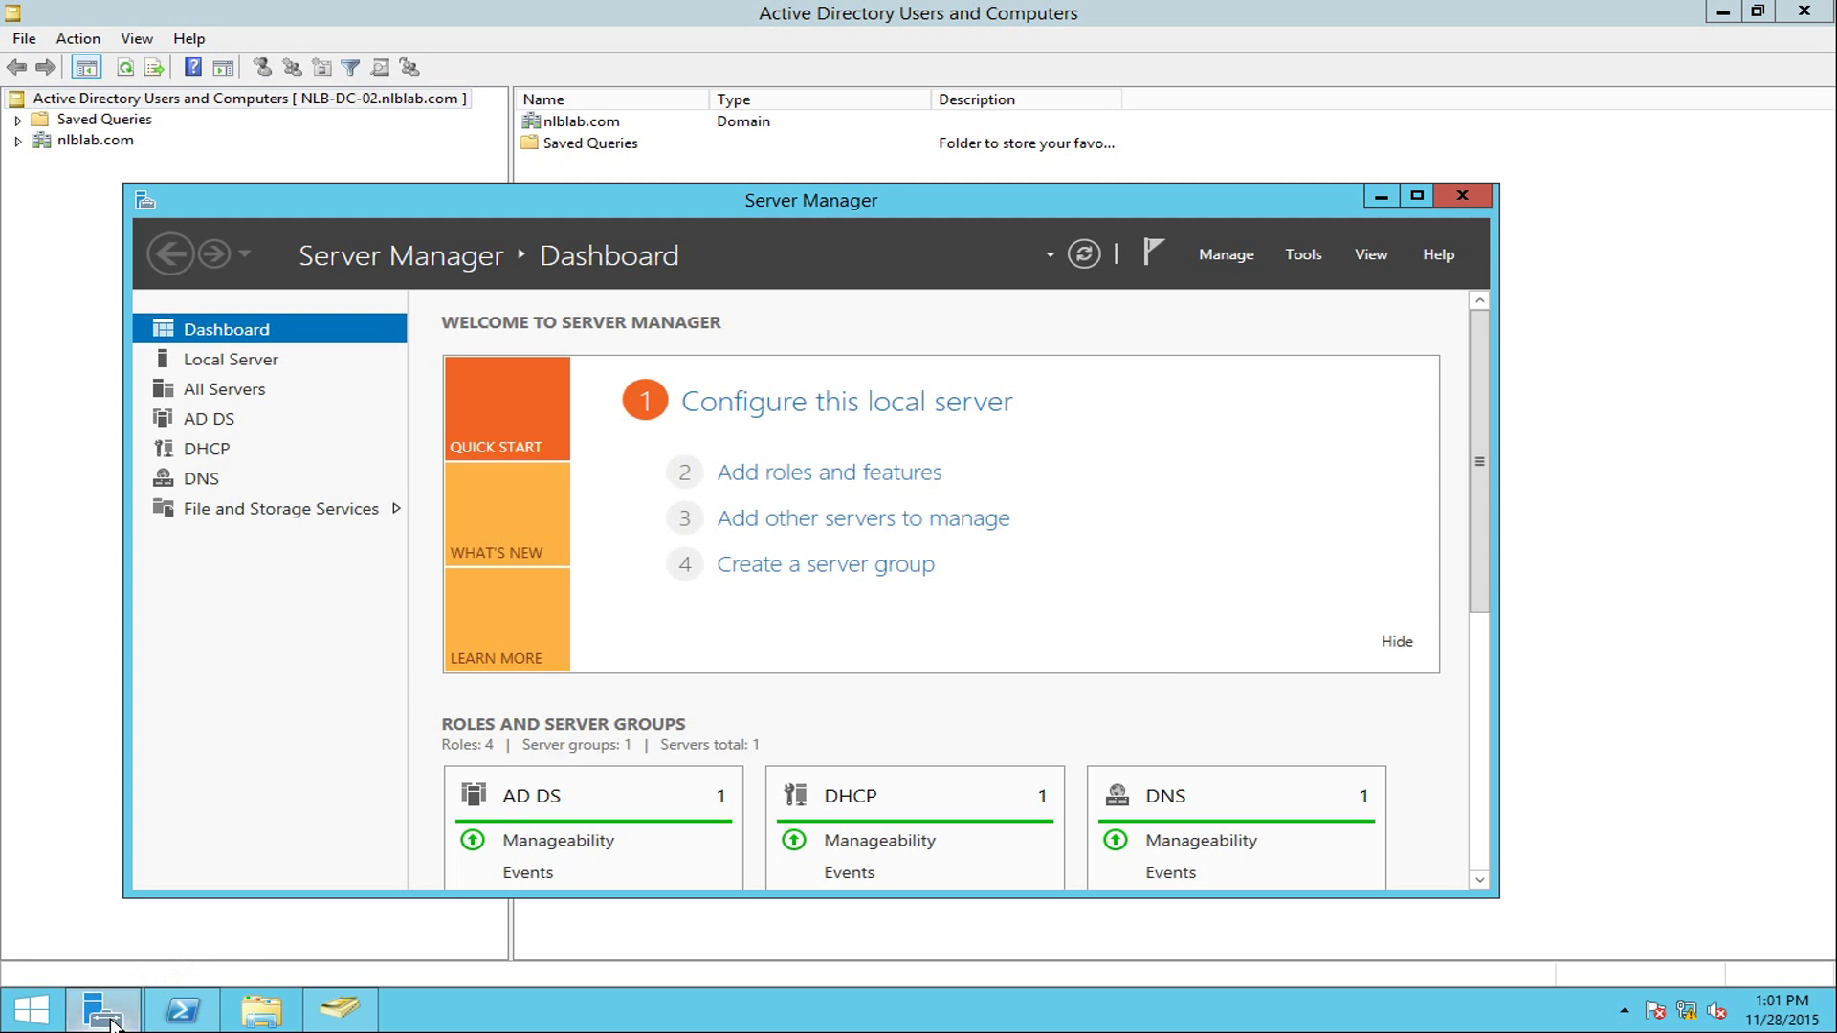
left_click(1318, 256)
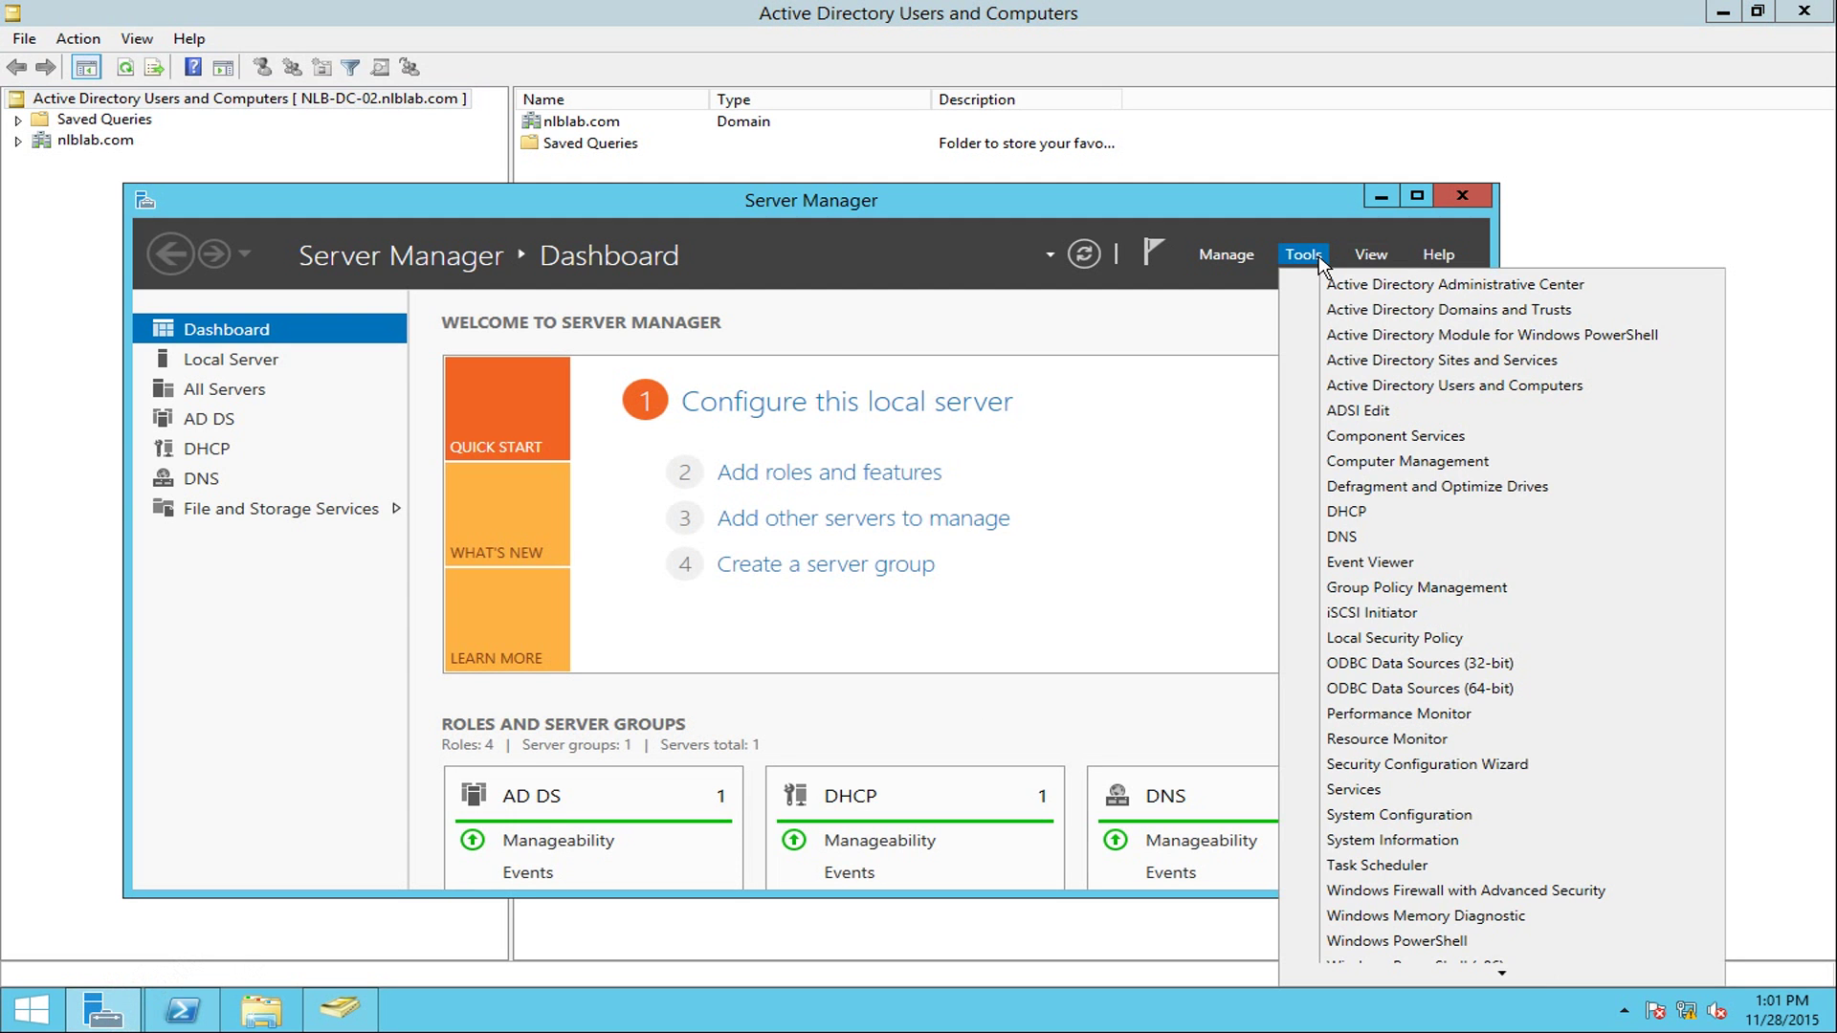
left_click(1319, 256)
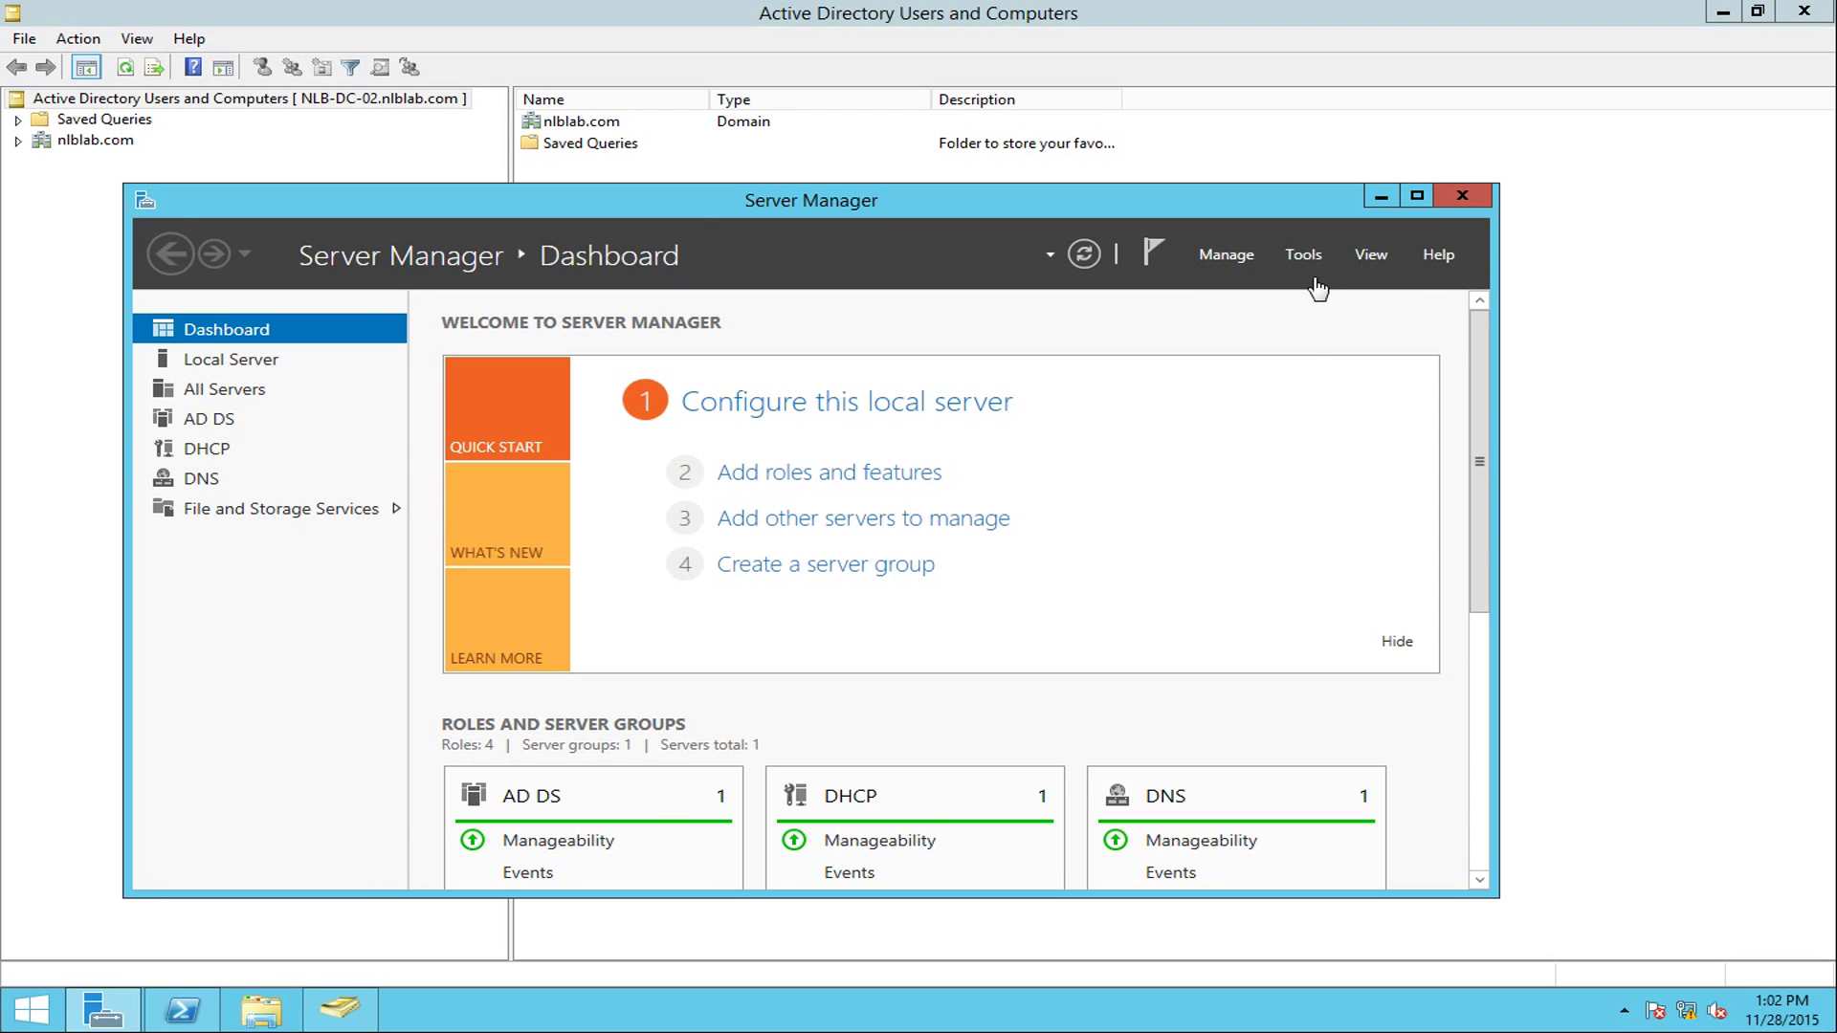
left_click(1307, 256)
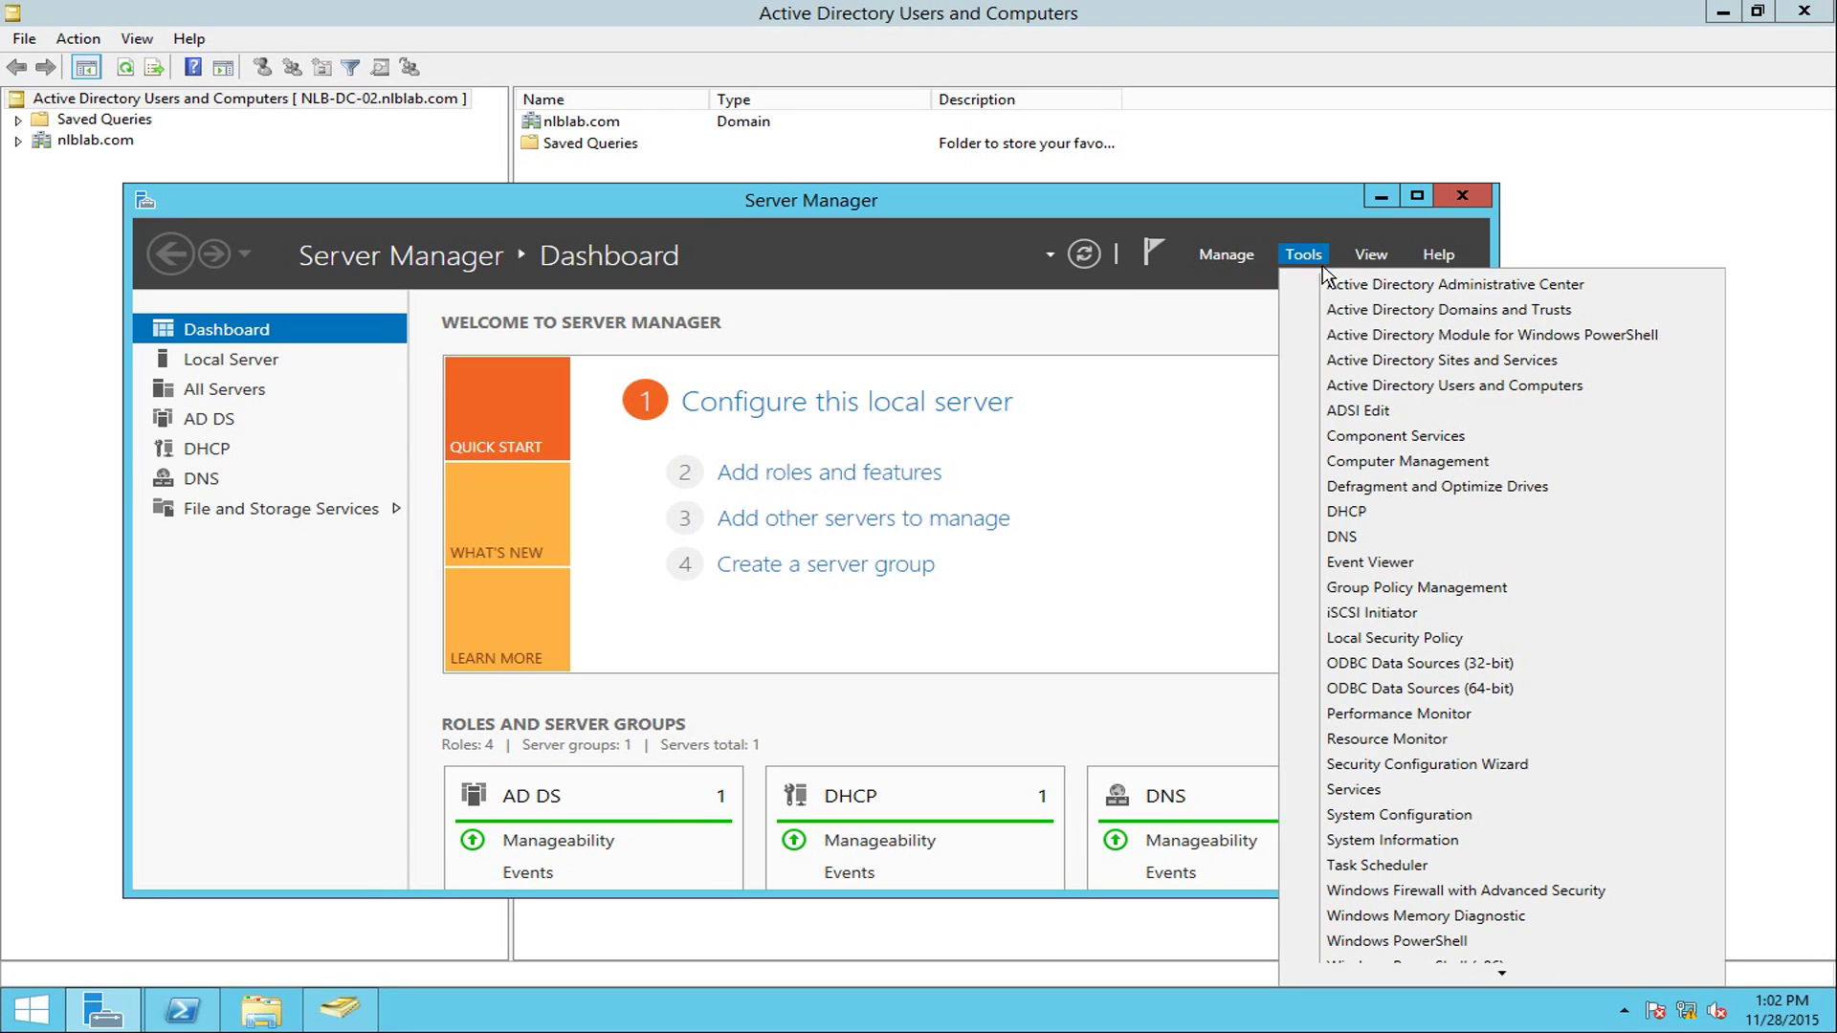
left_click(1372, 310)
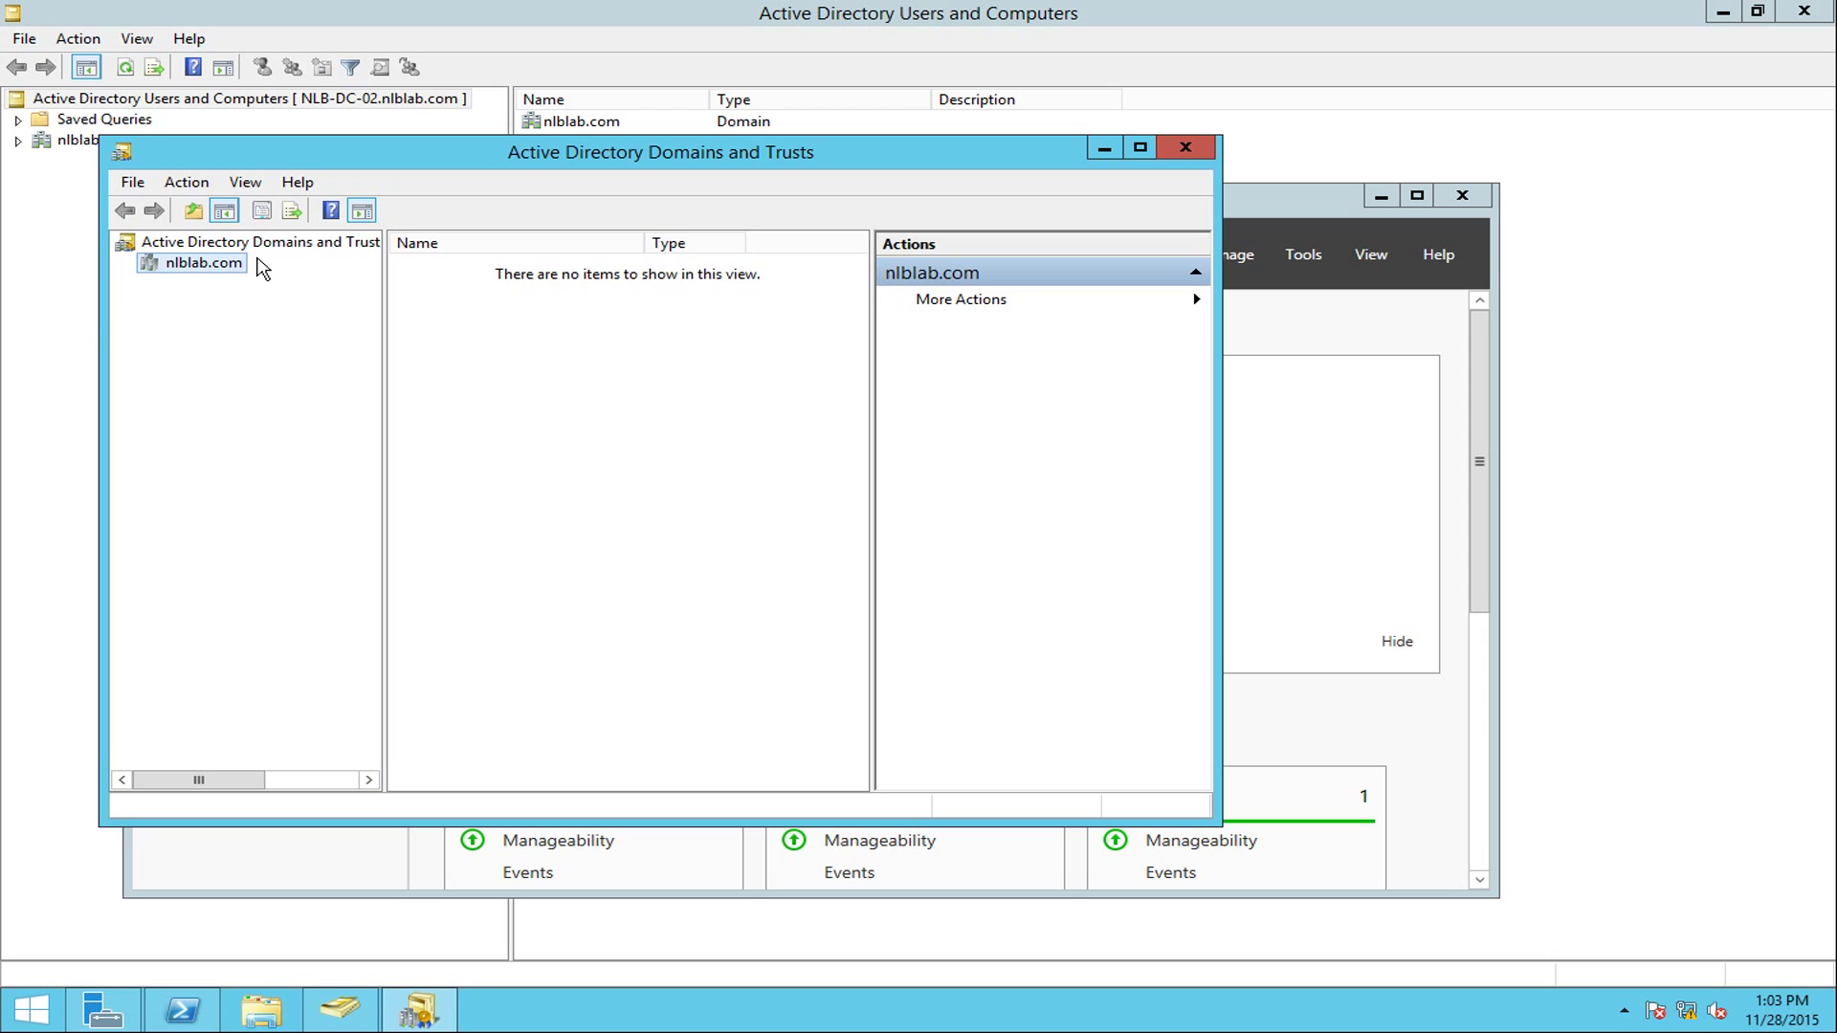
Open the Operations Master dialog for the root node of Active Directory Domains and Trusts.
right_click(222, 273)
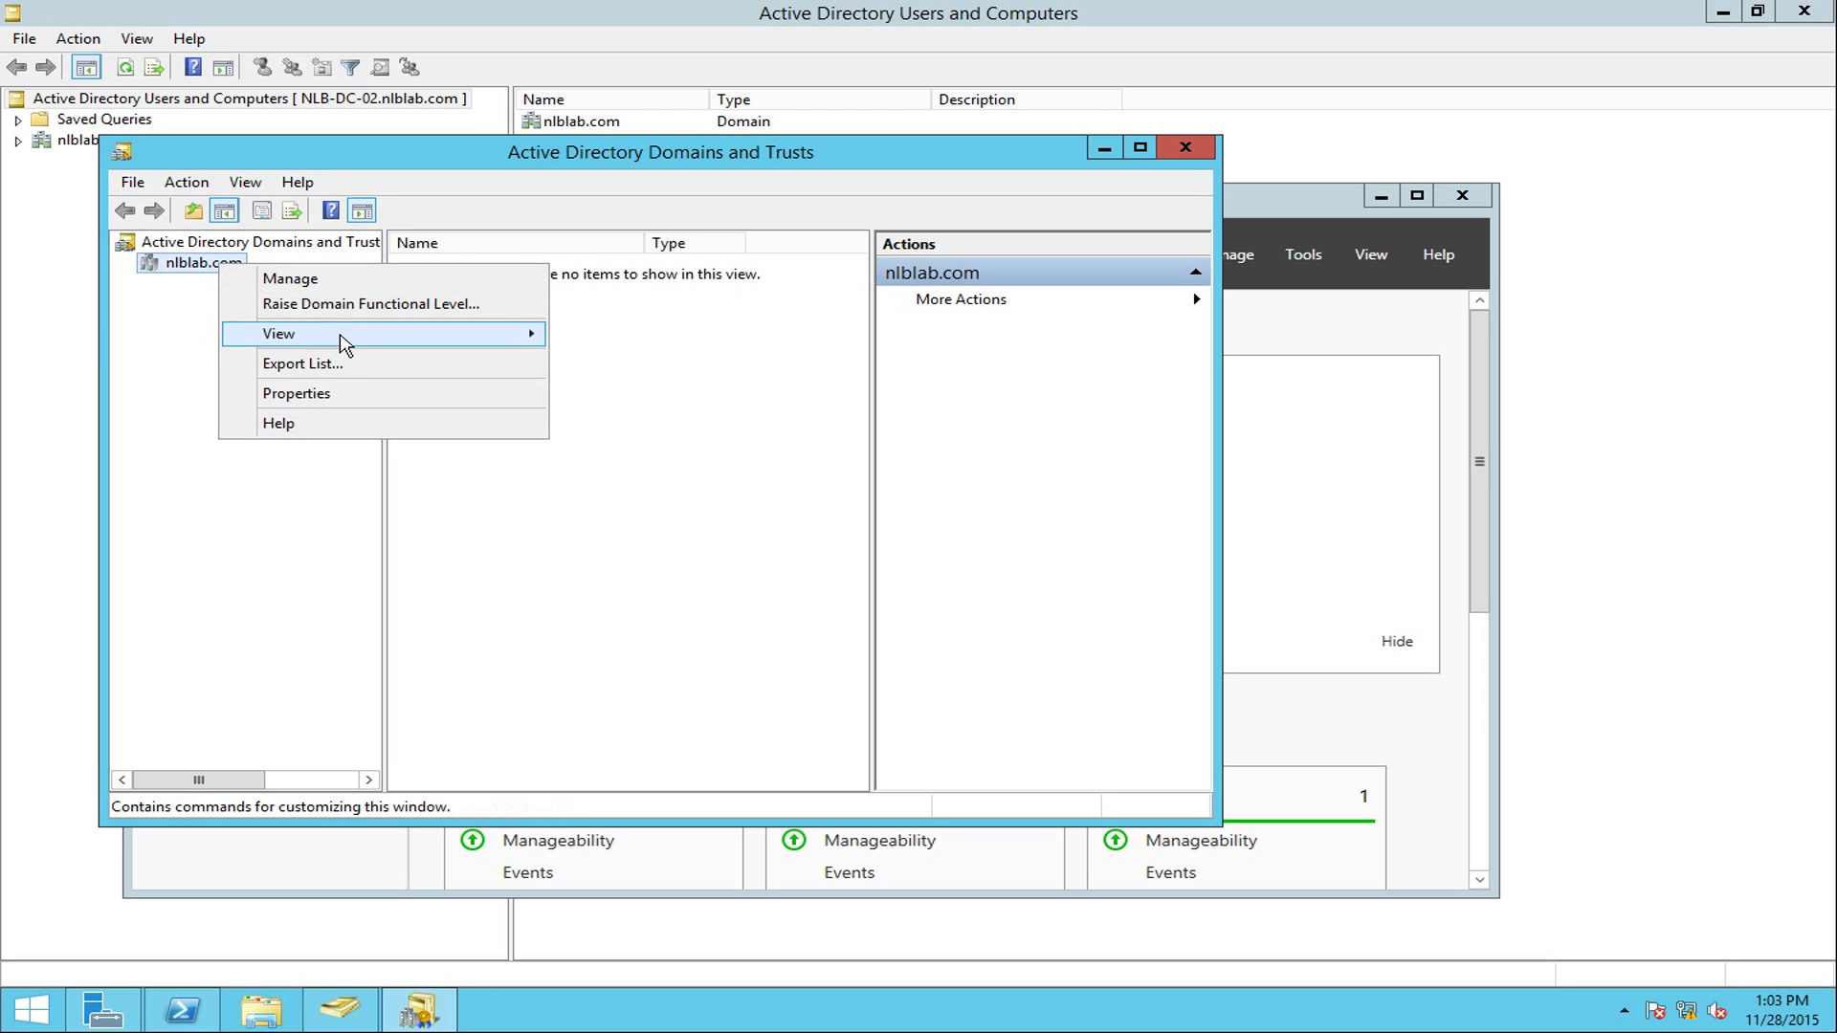
right_click(219, 245)
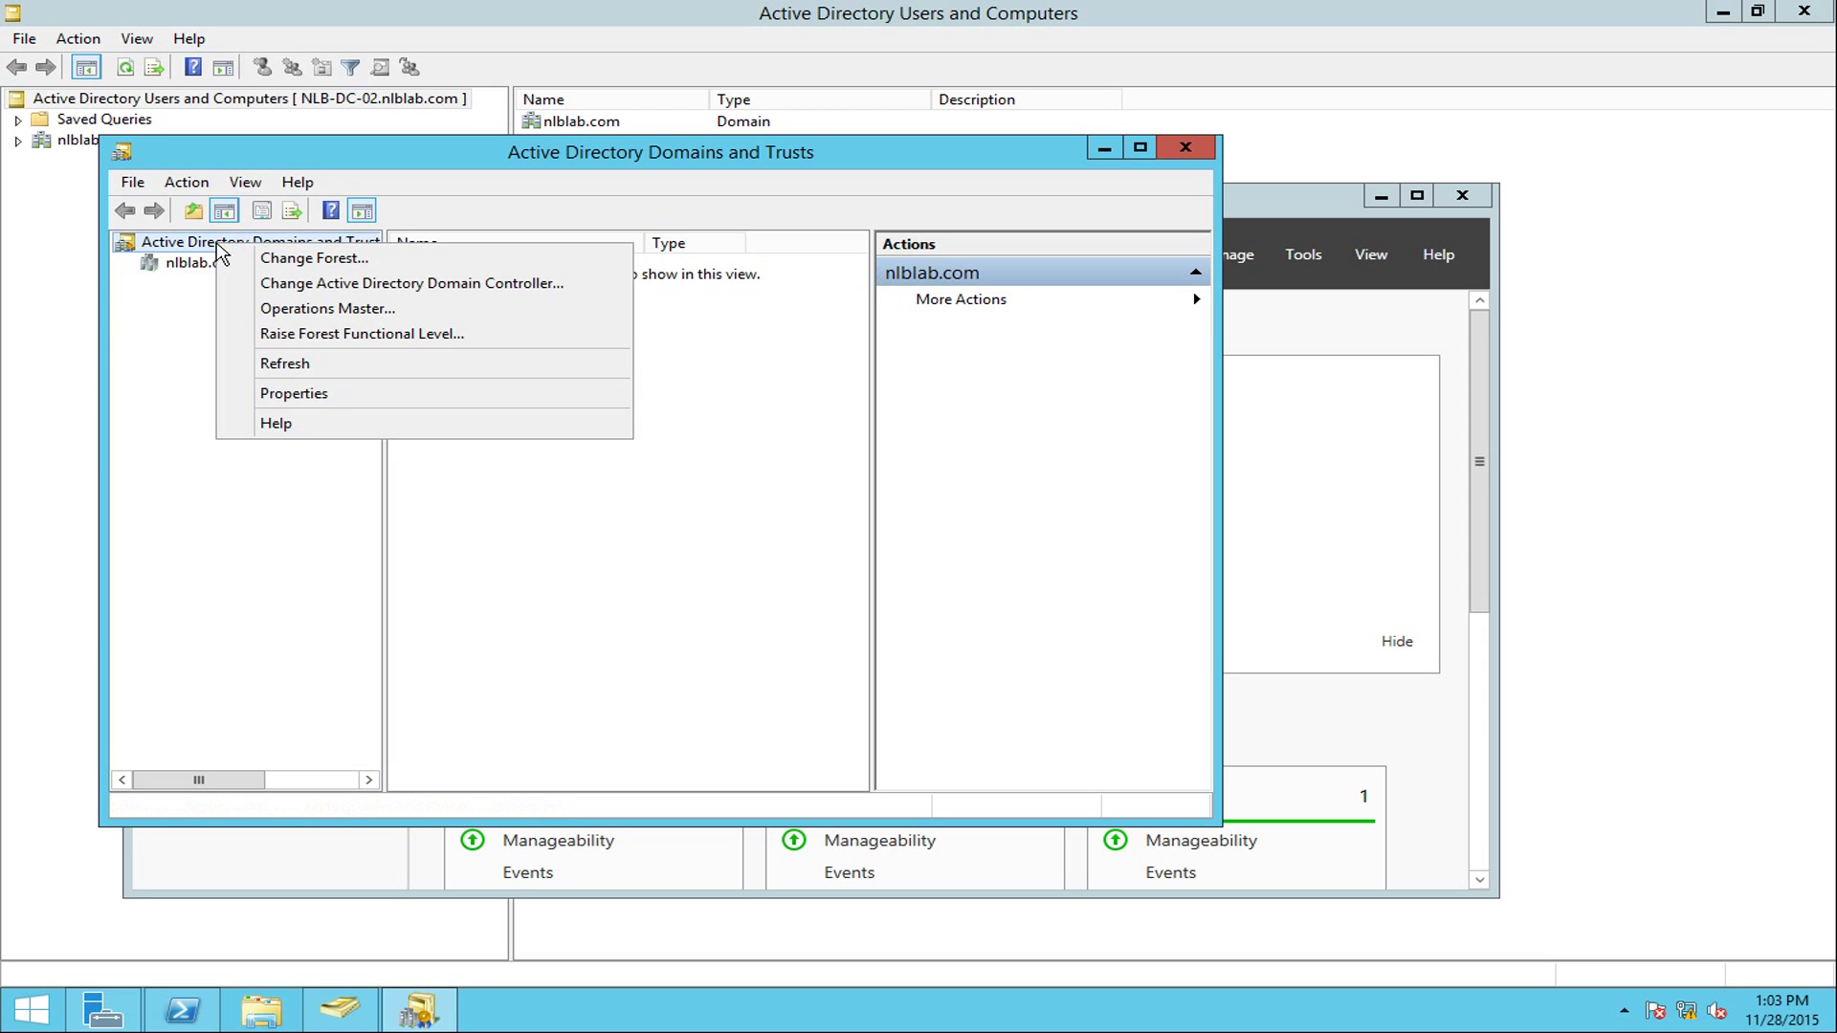
left_click(187, 352)
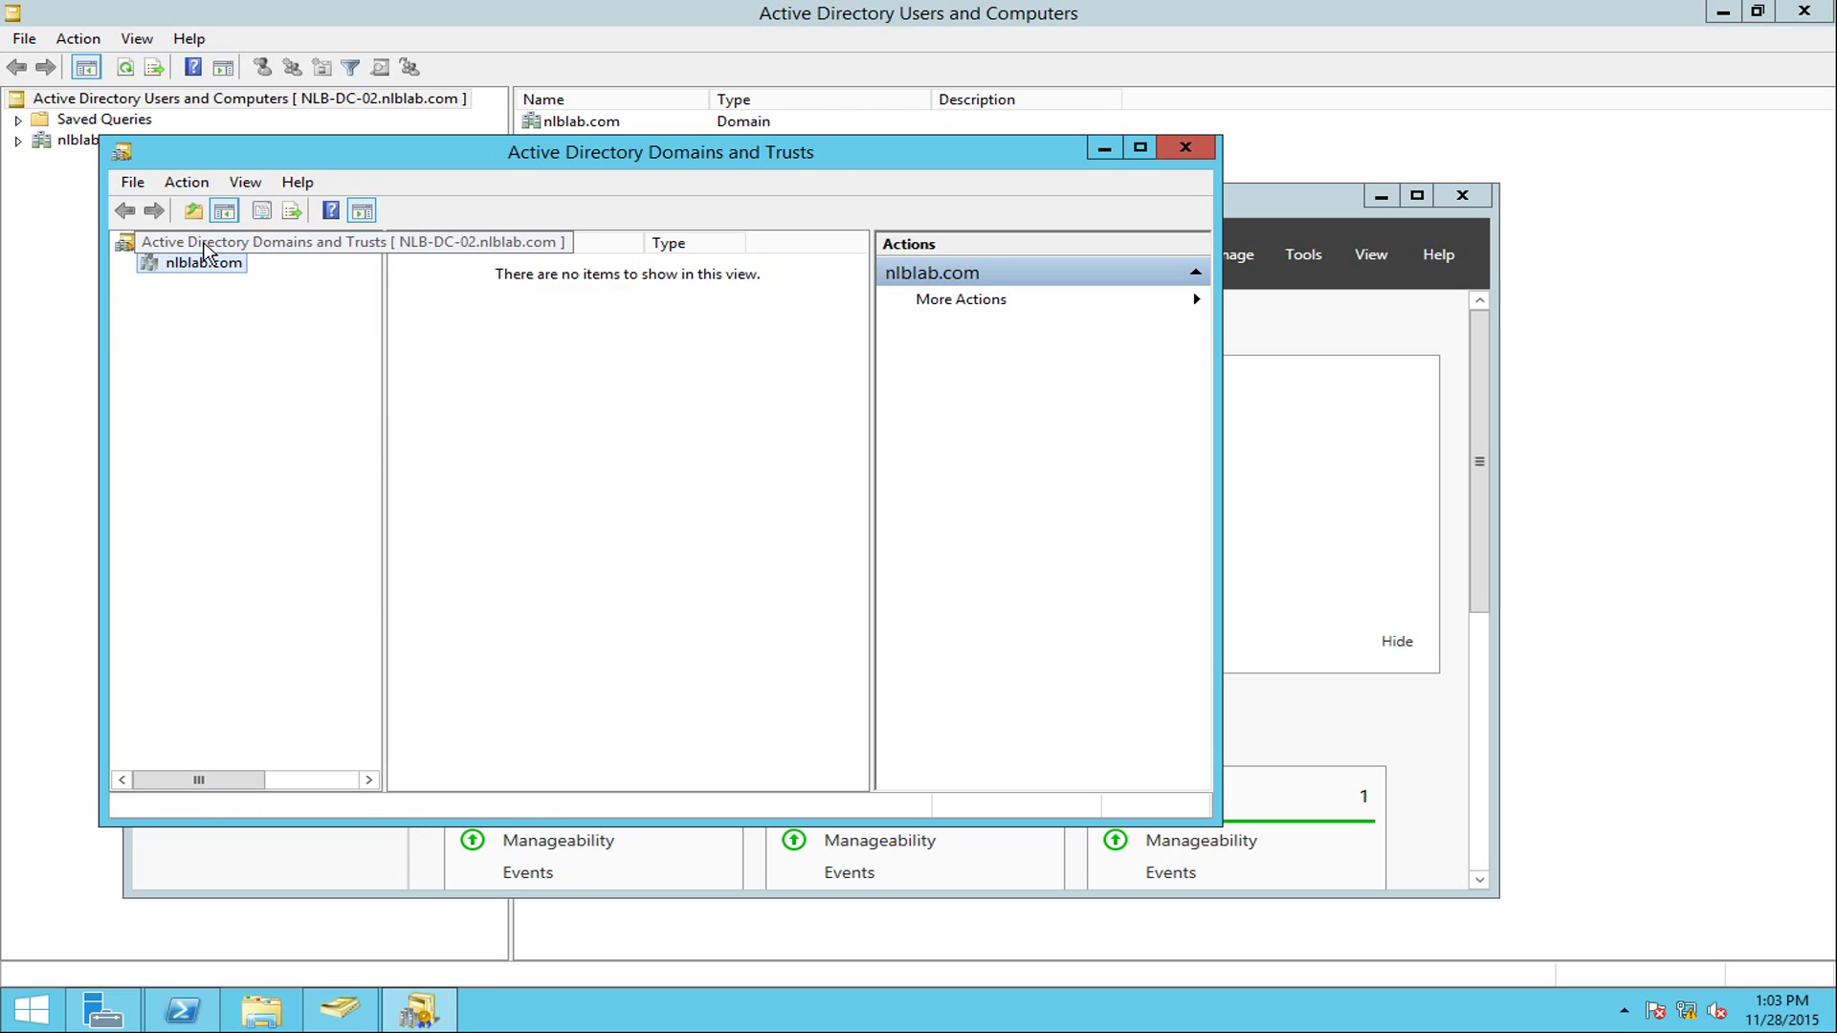
left_click(204, 244)
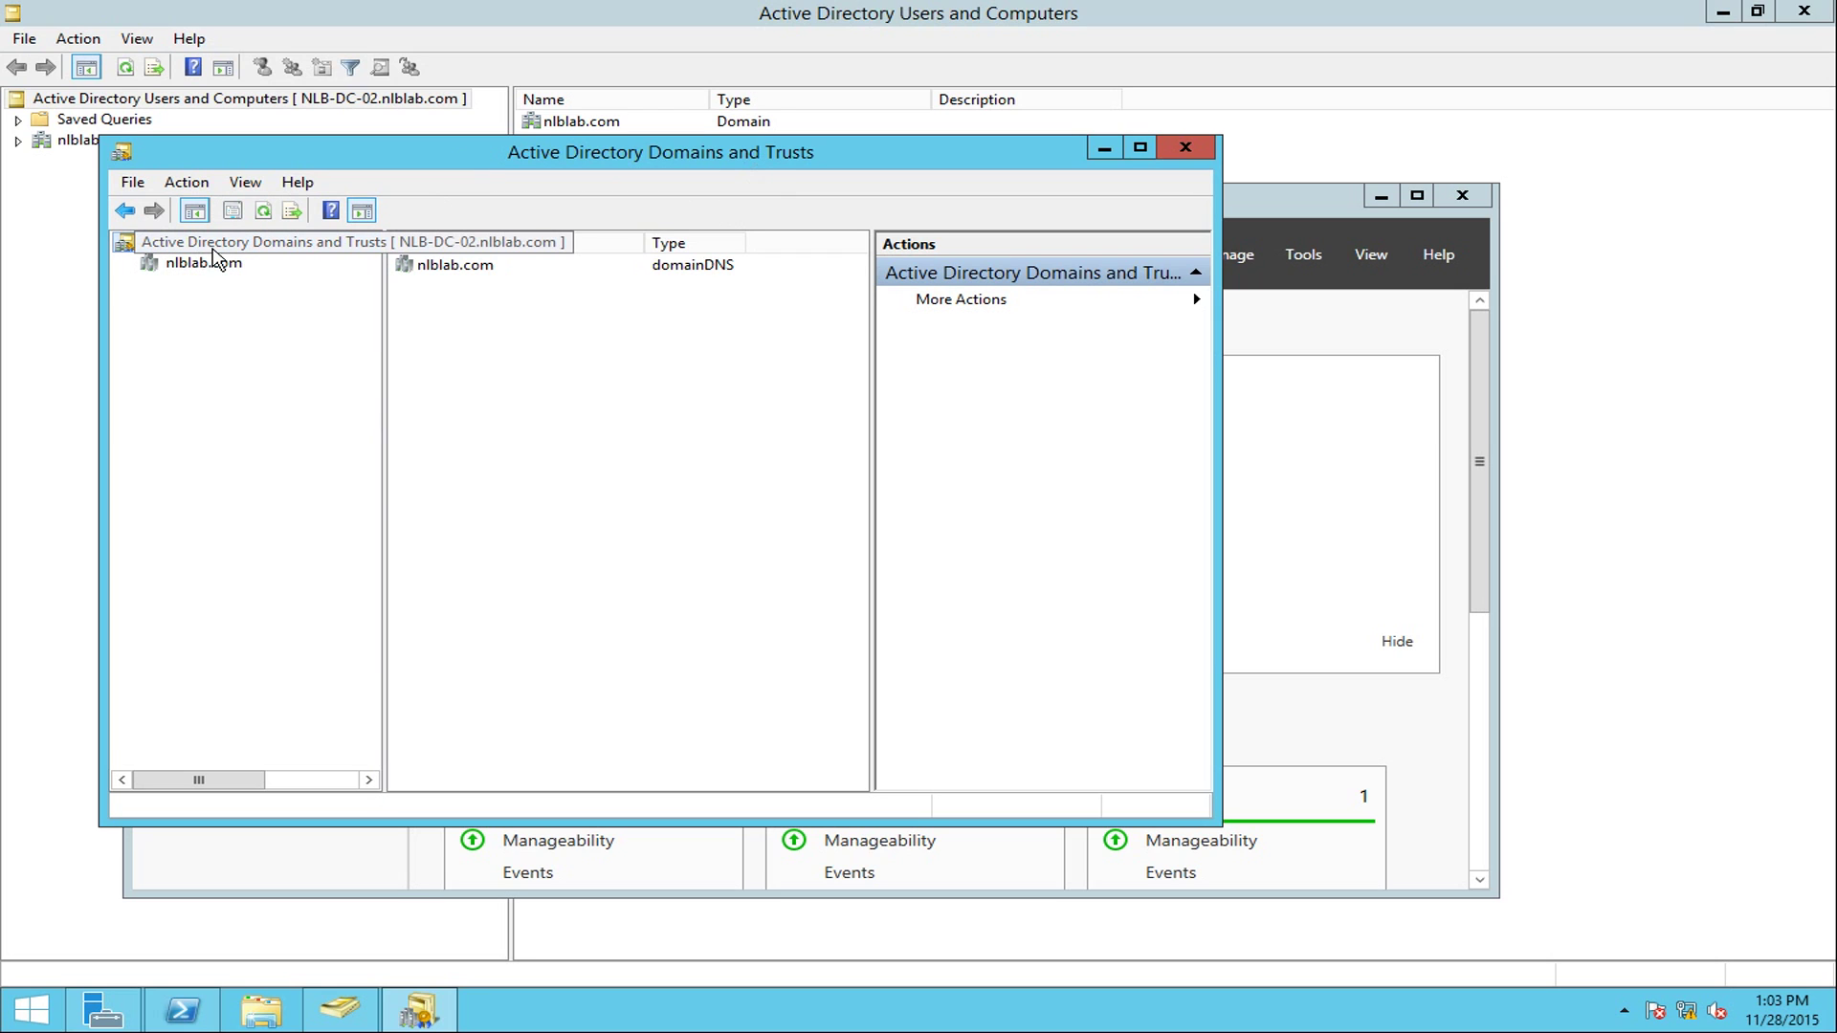
right_click(213, 250)
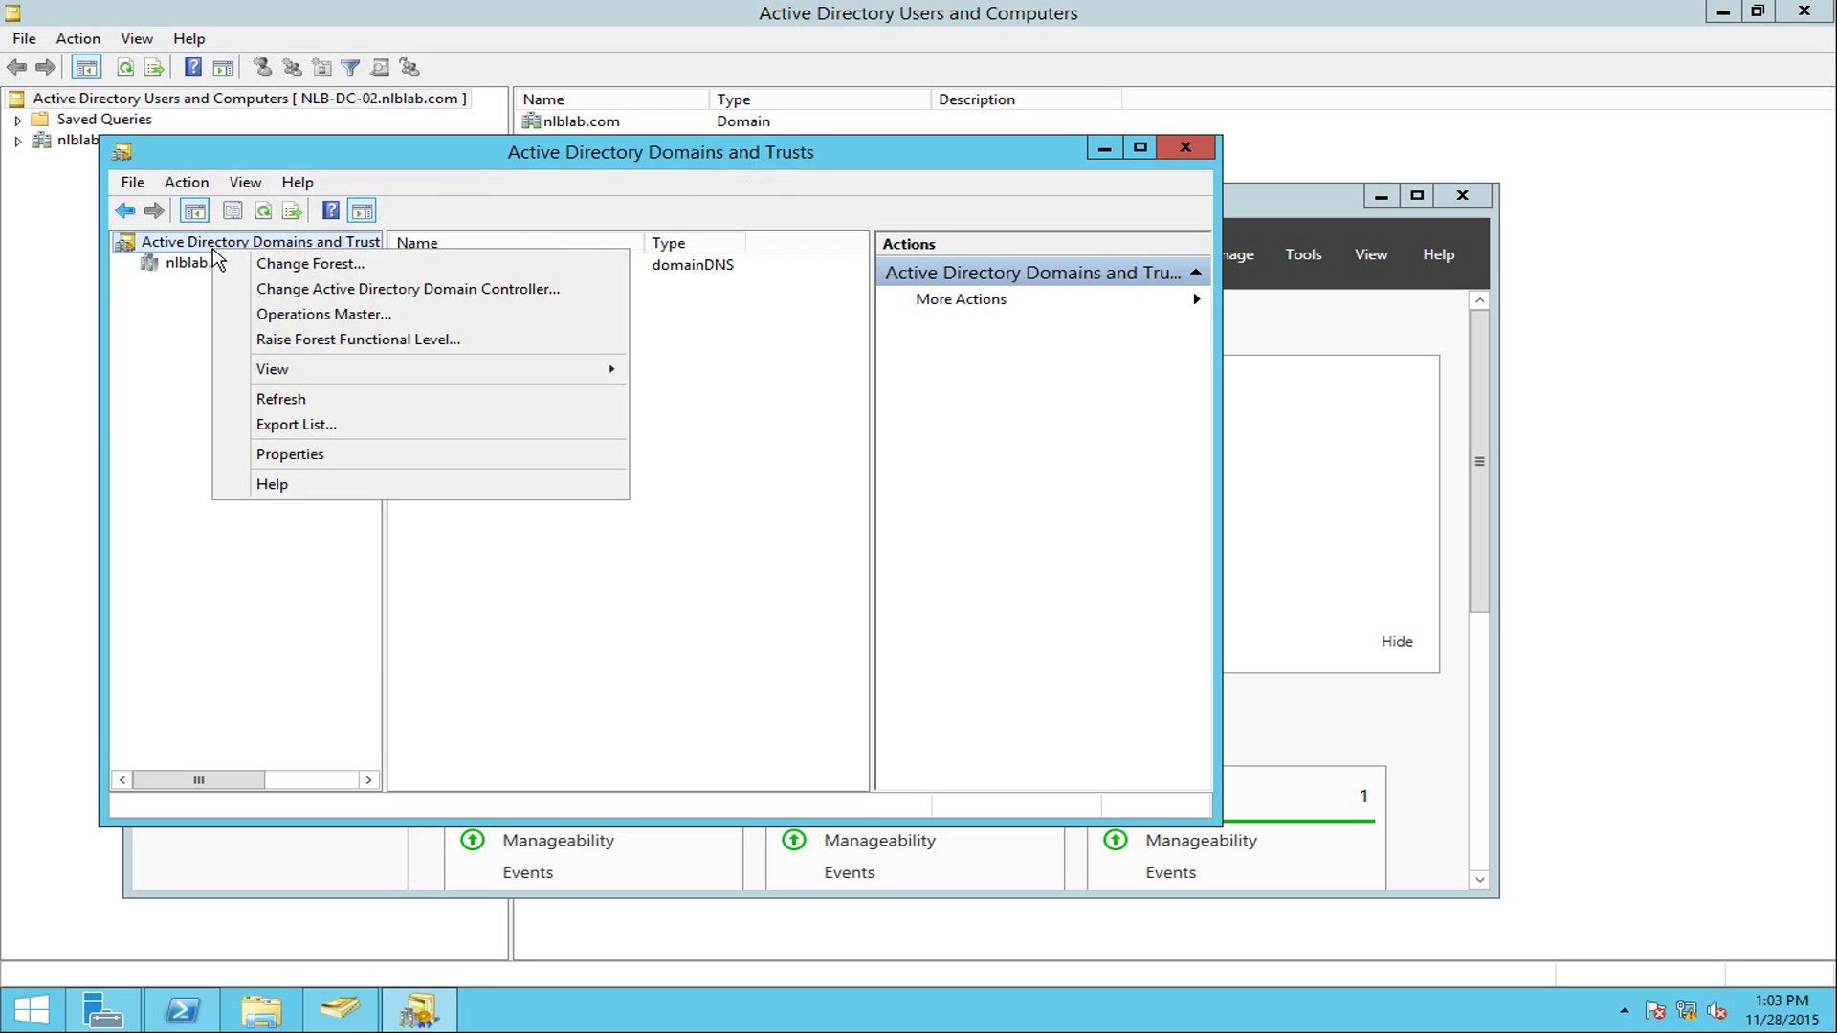
left_click(302, 316)
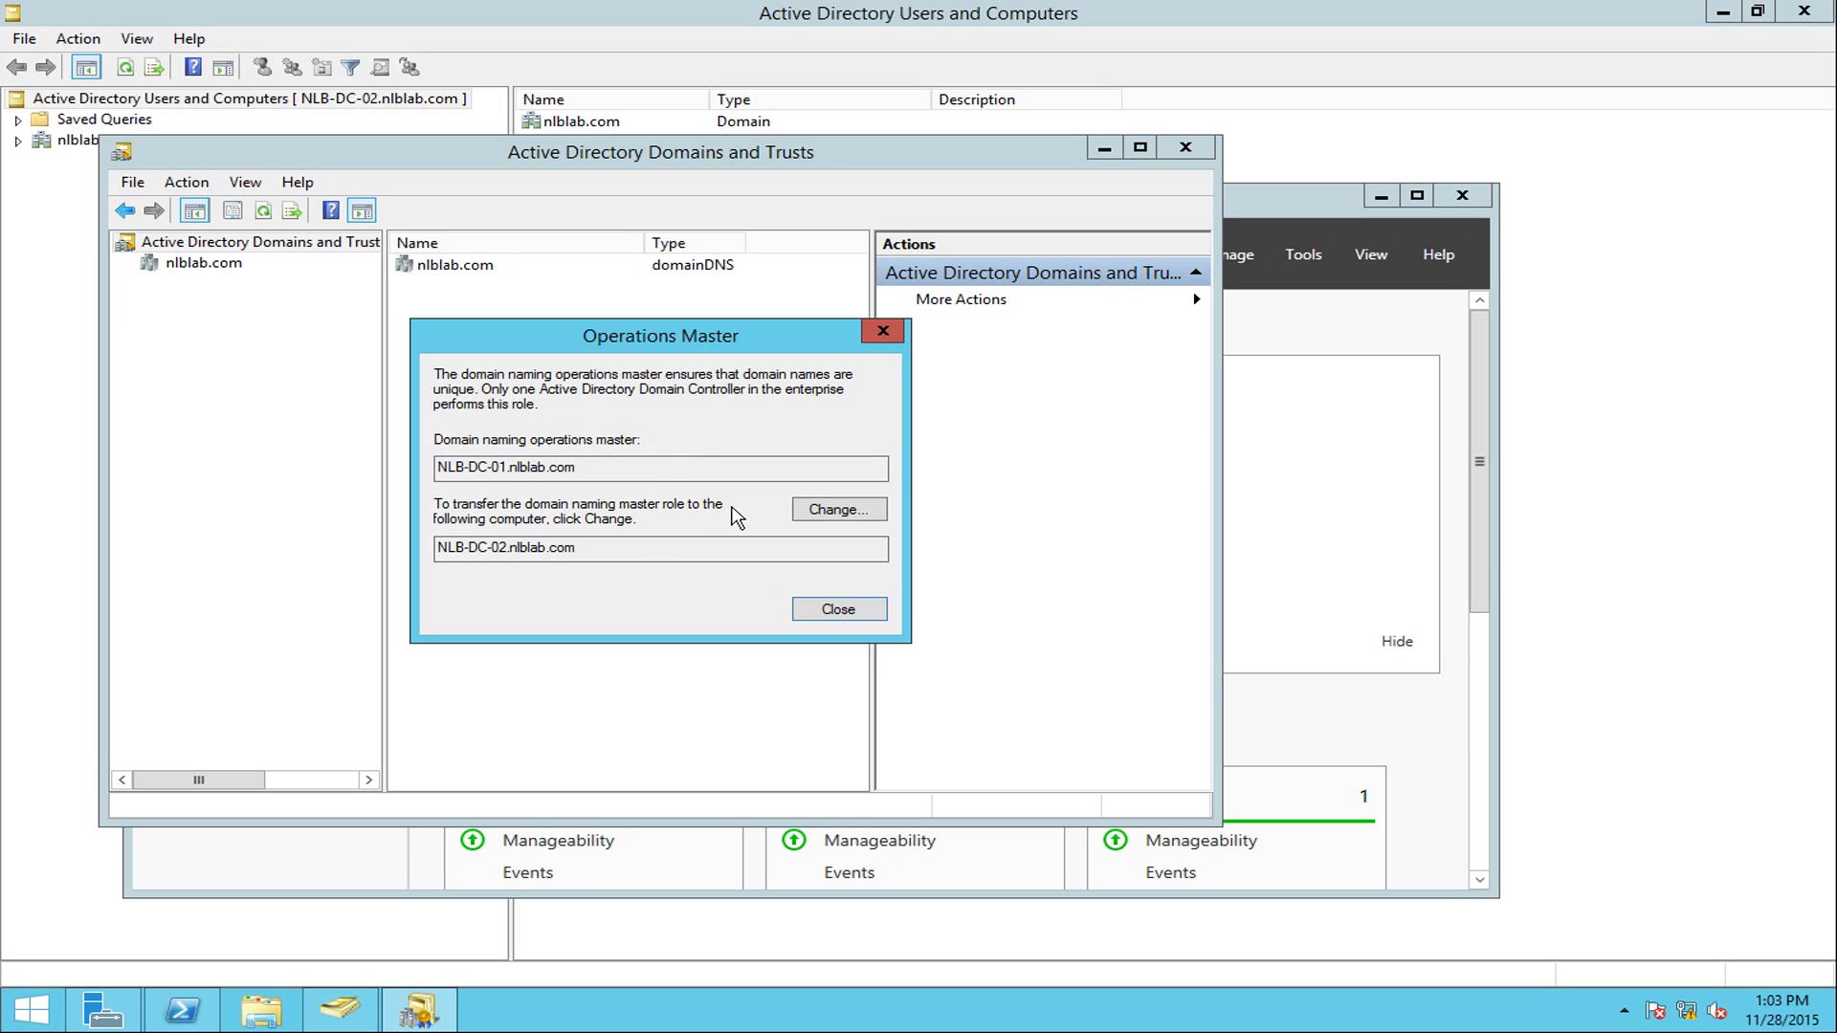
Transfer the domain naming operations master role to NLB-DC-02.nlblab.com and close the Operations Master dialog.
left_click(860, 510)
left_click(1012, 595)
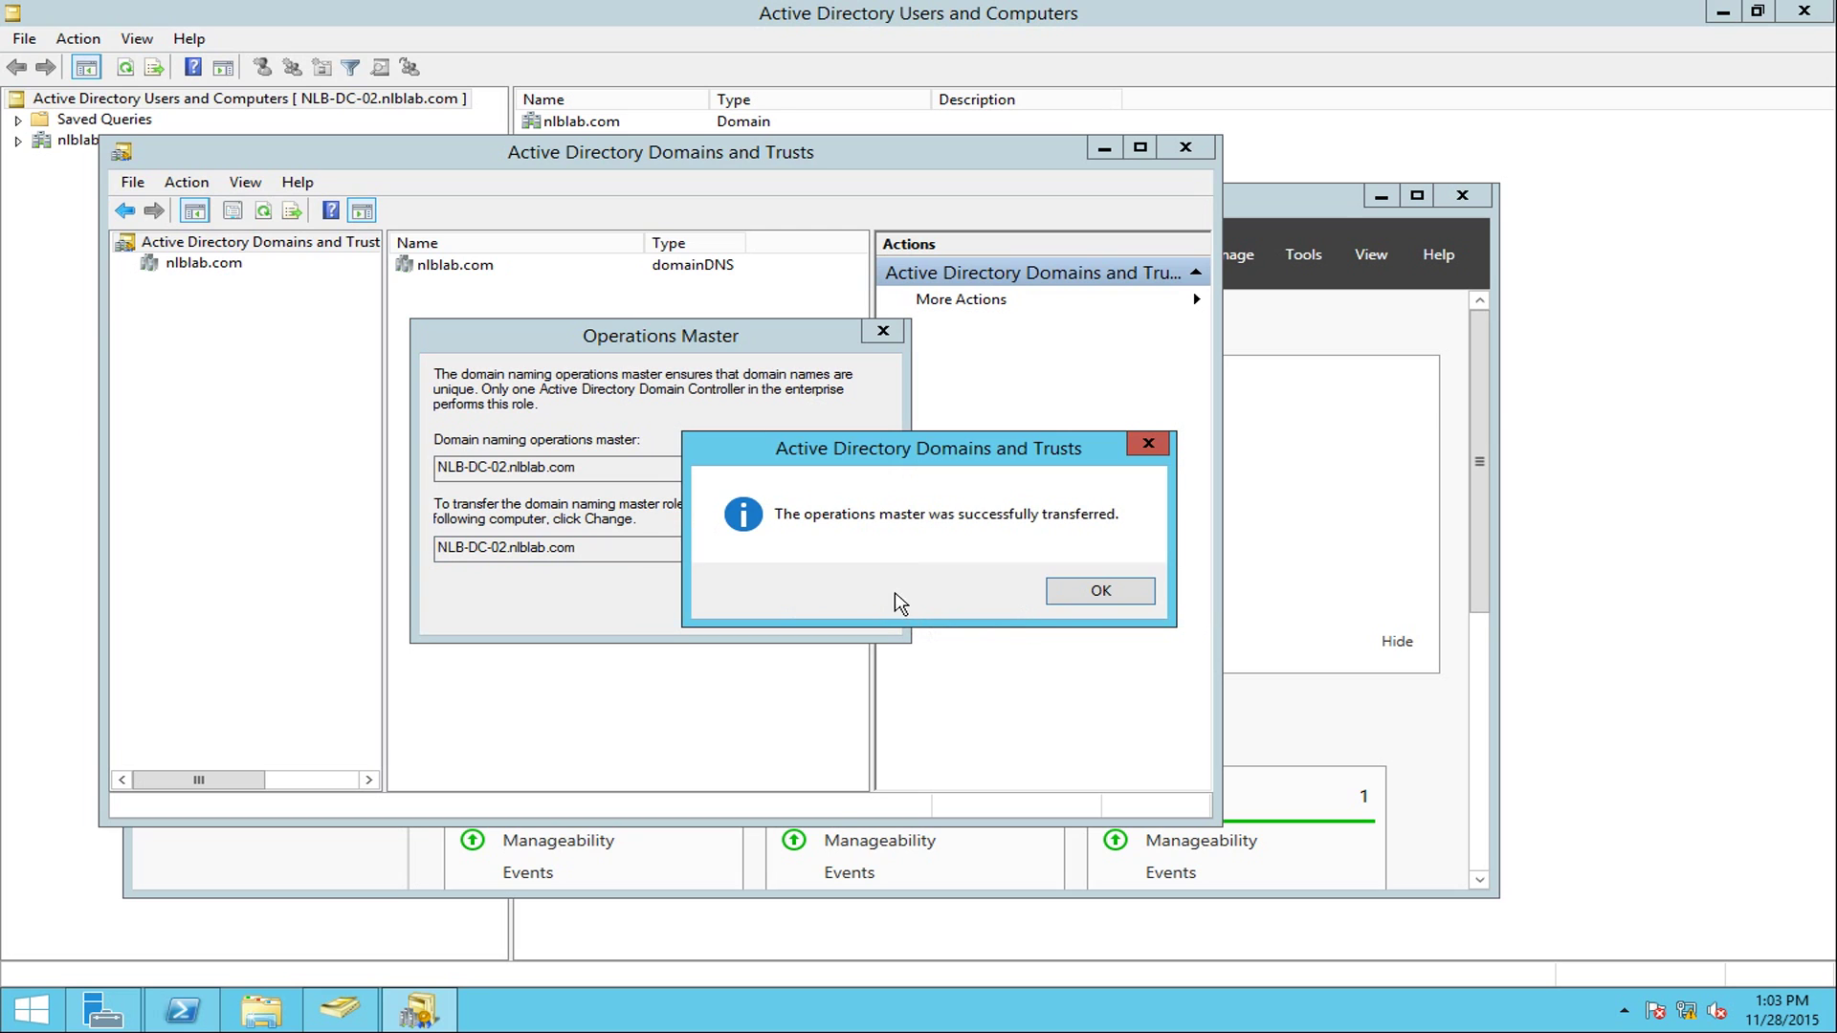
left_click(1064, 599)
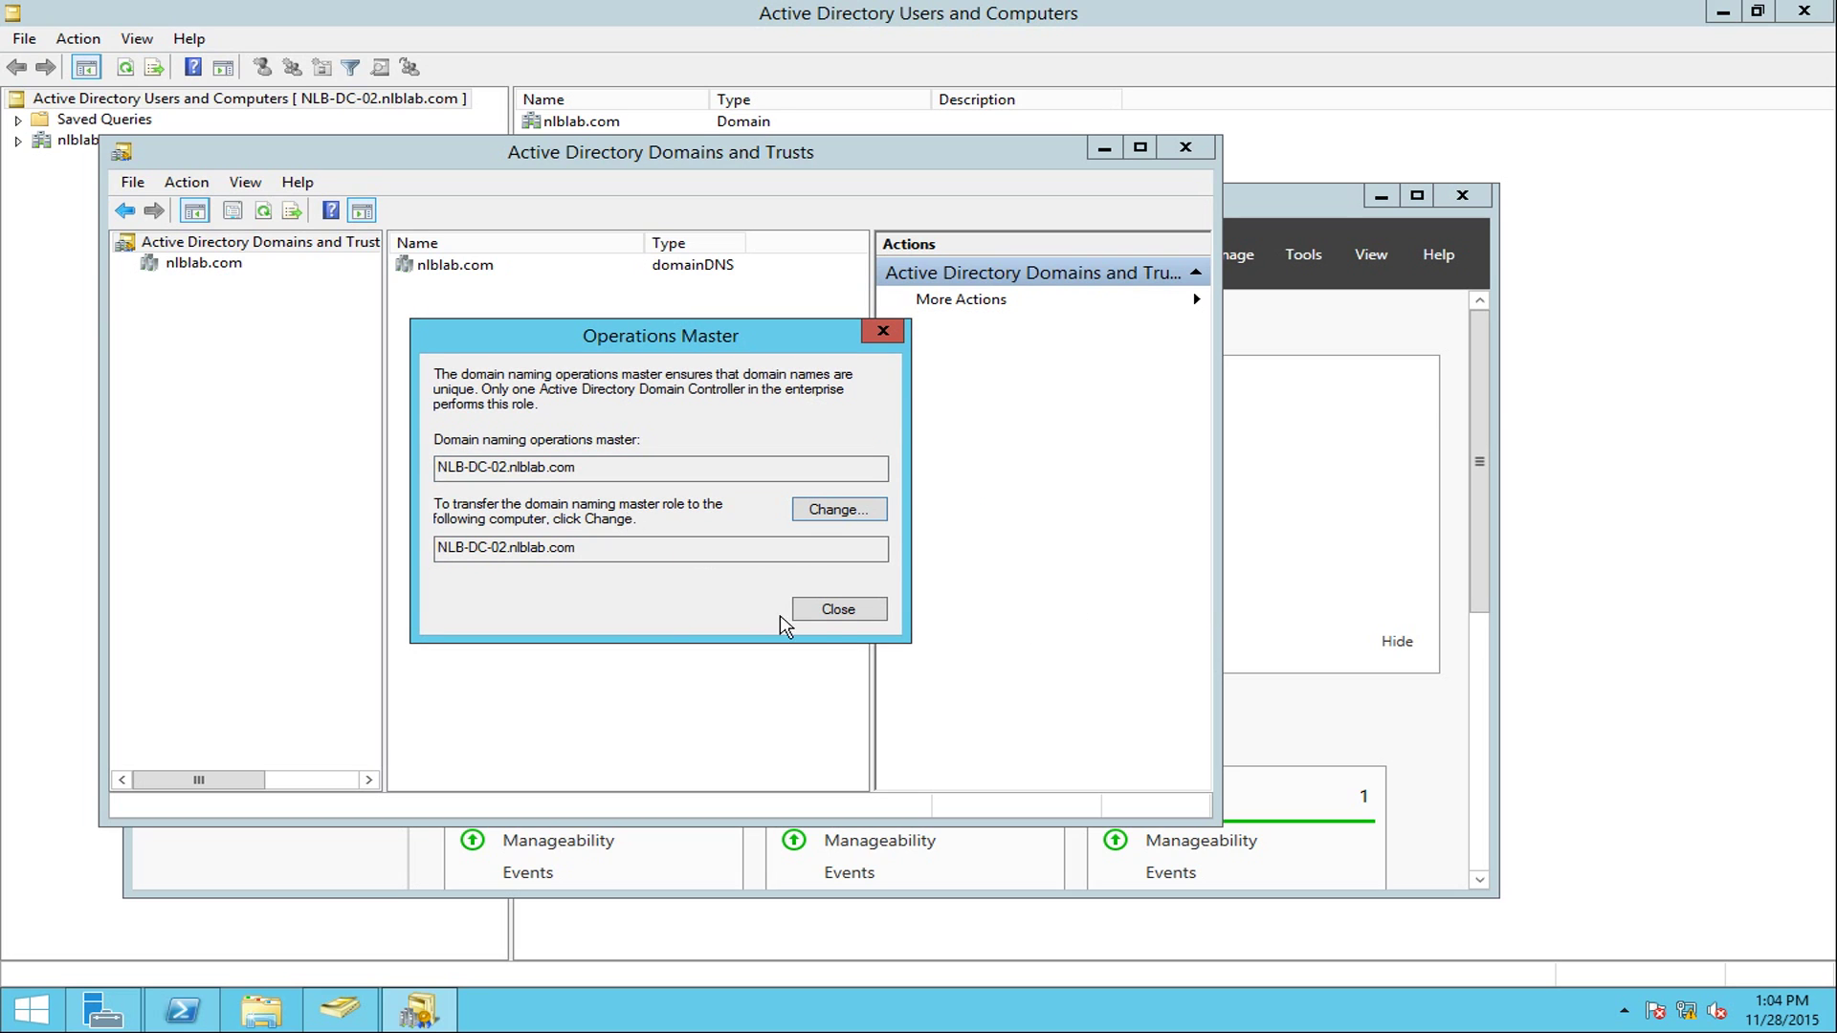
left_click(838, 613)
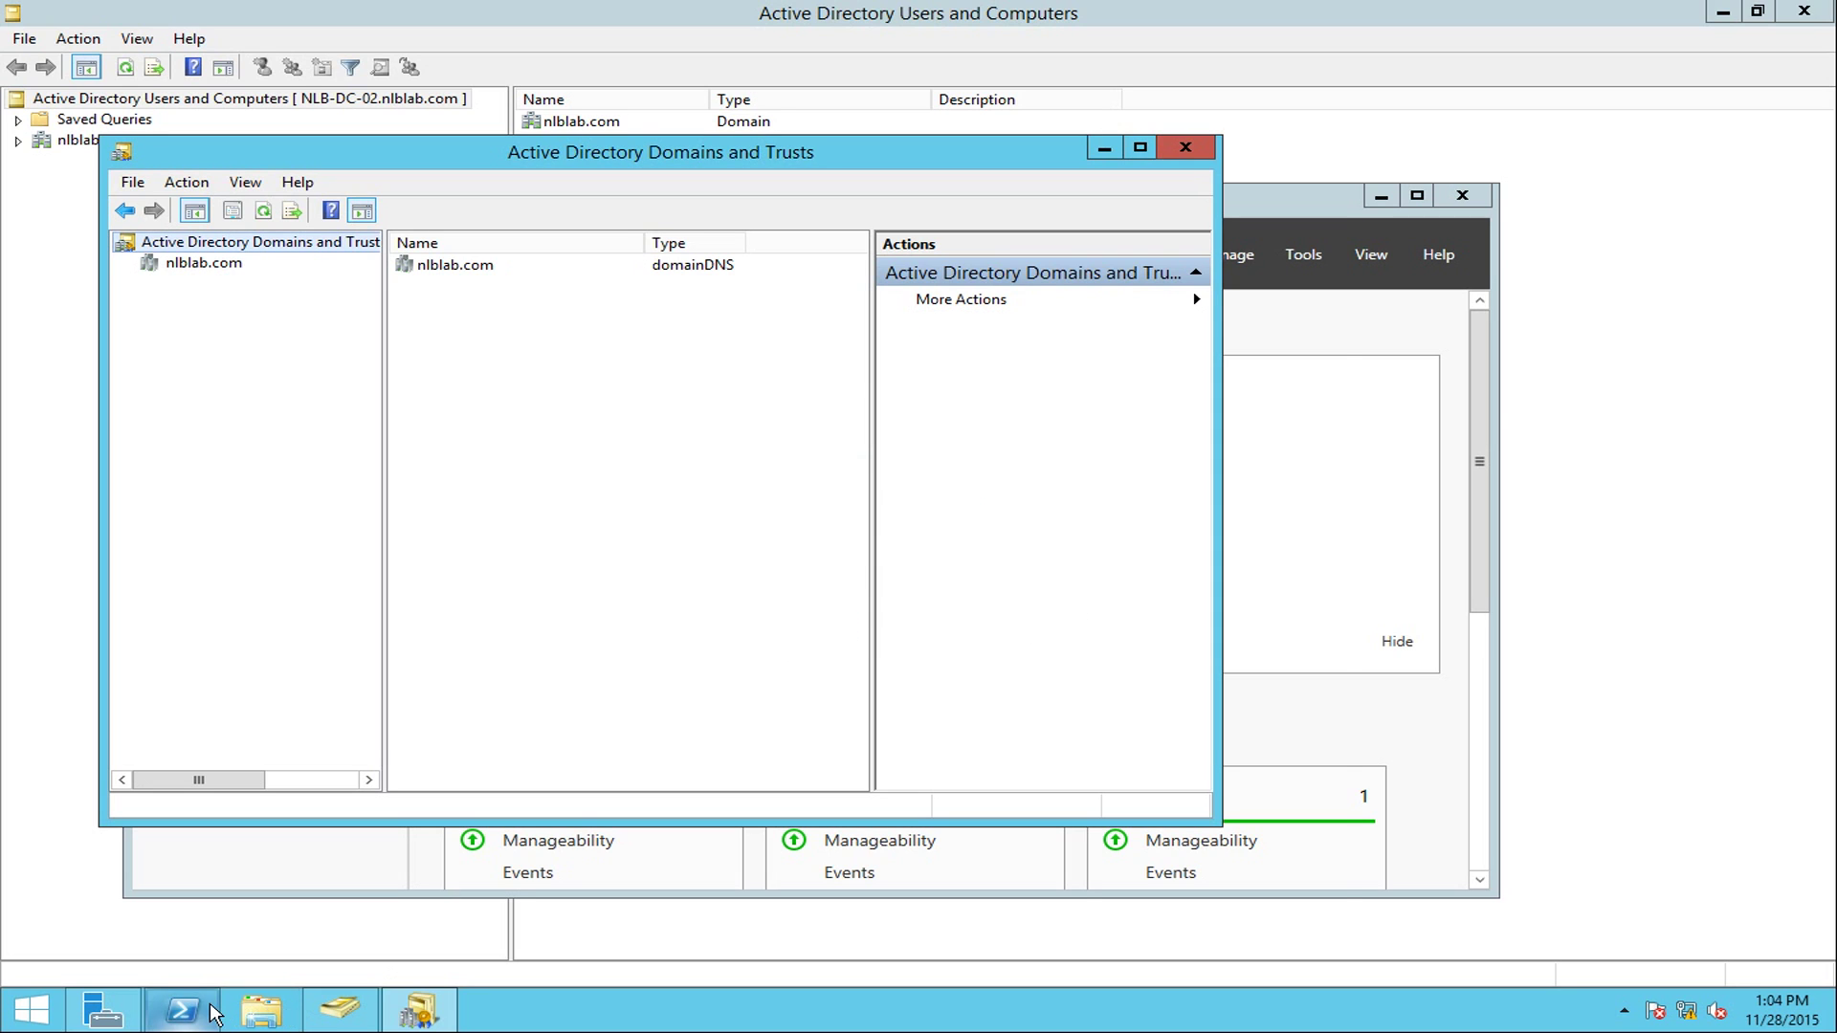
Switch to Windows PowerShell and query the FSMO role holders again with netdom /query FSMO.
left_click(181, 1010)
key("Up")
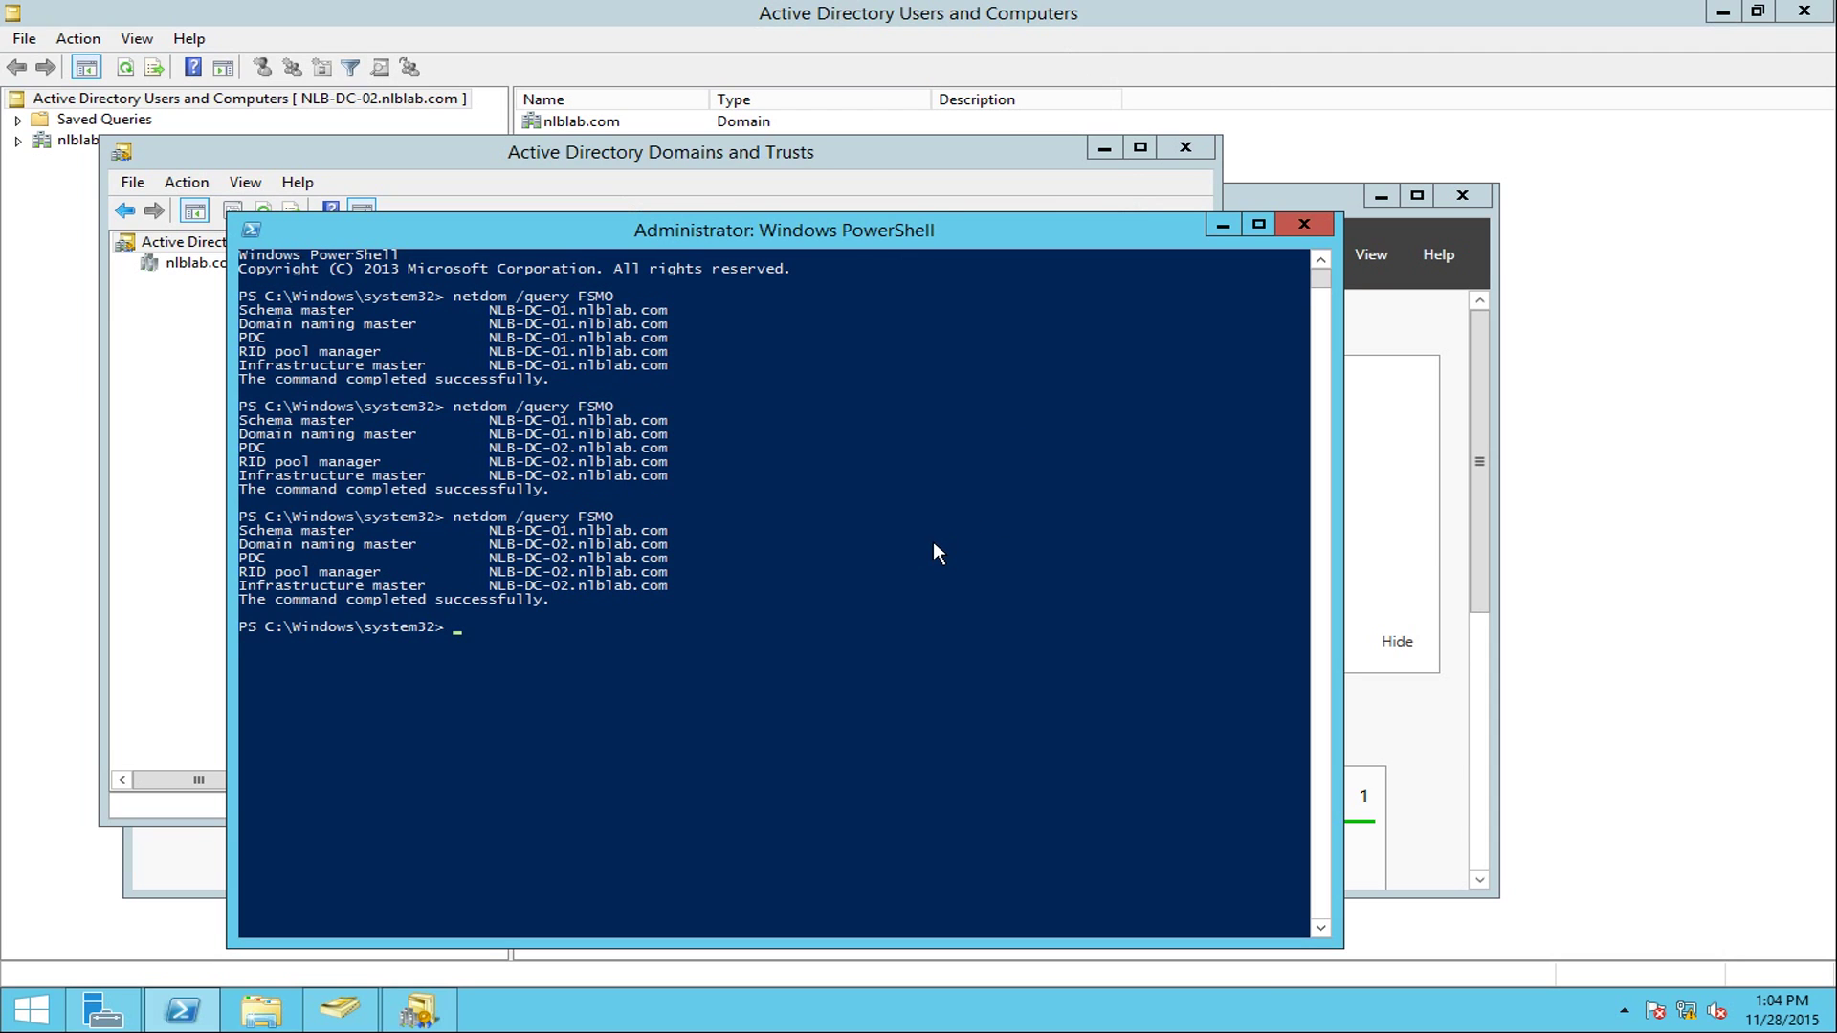
Register the schema management library with regsvr32 schmmgmt.dll in PowerShell and dismiss the RegSvr32 message.
left_click(849, 646)
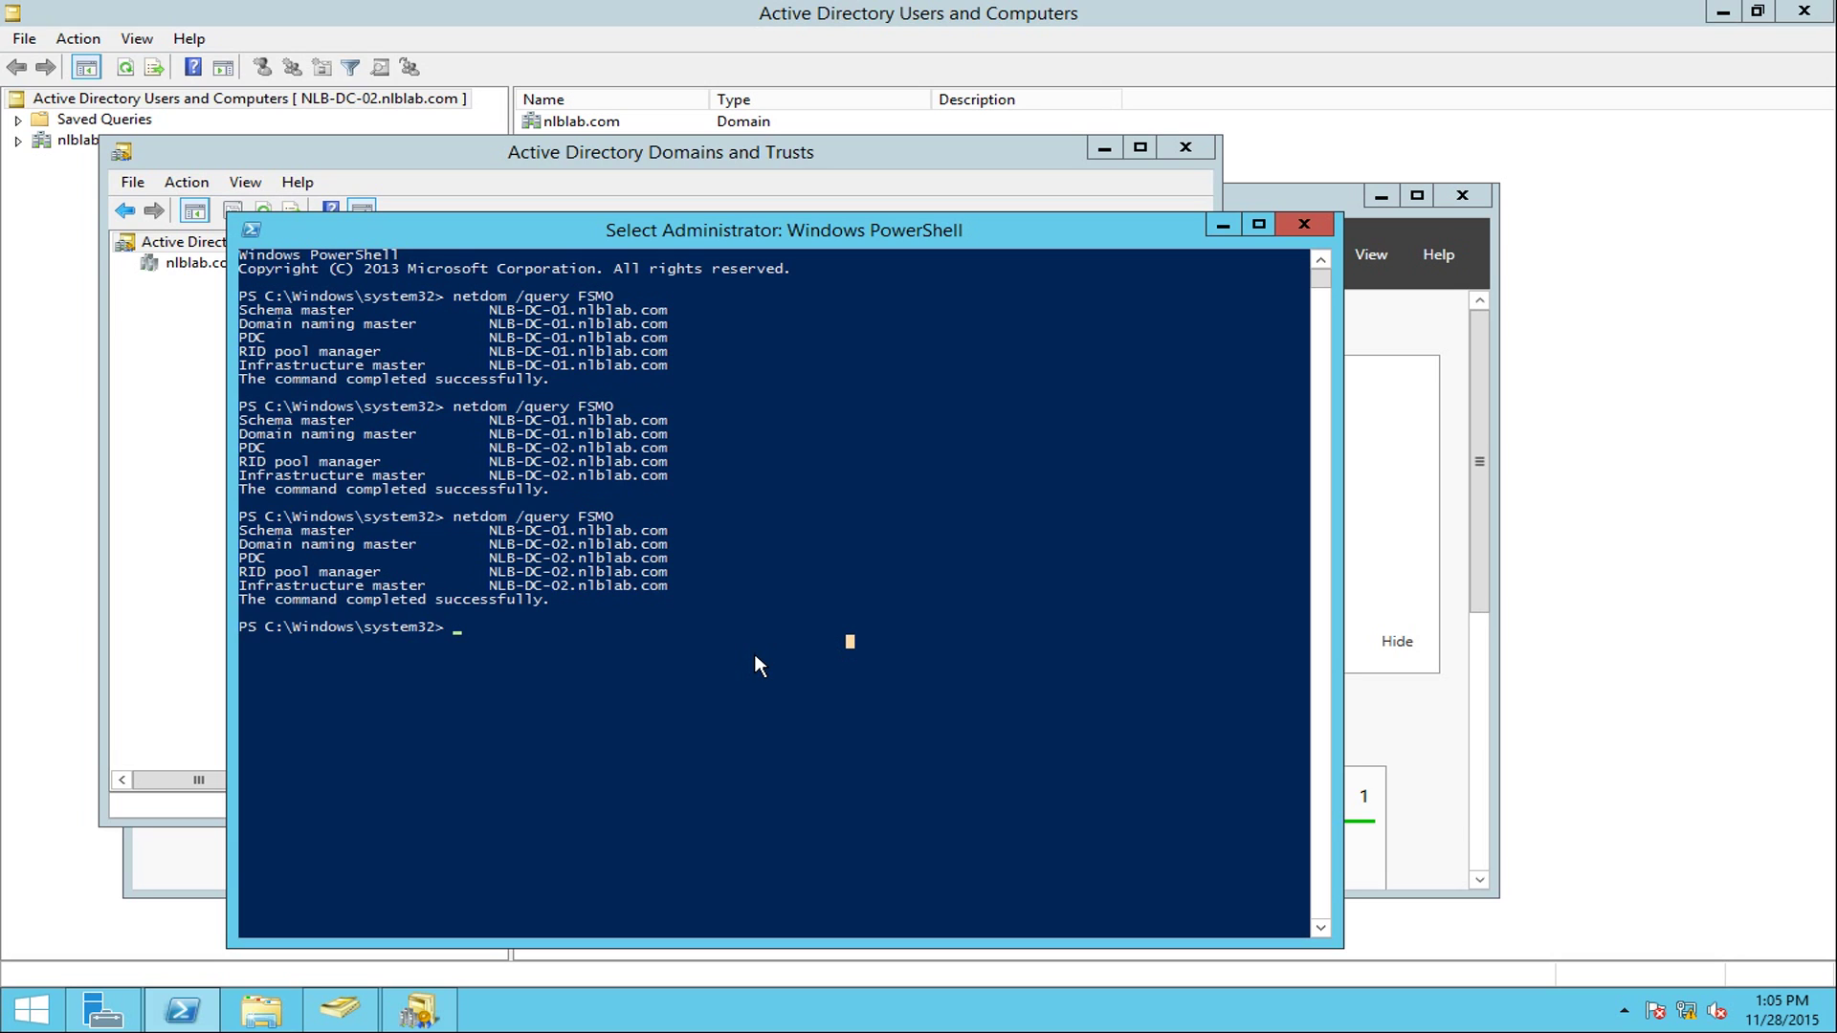
type("regs")
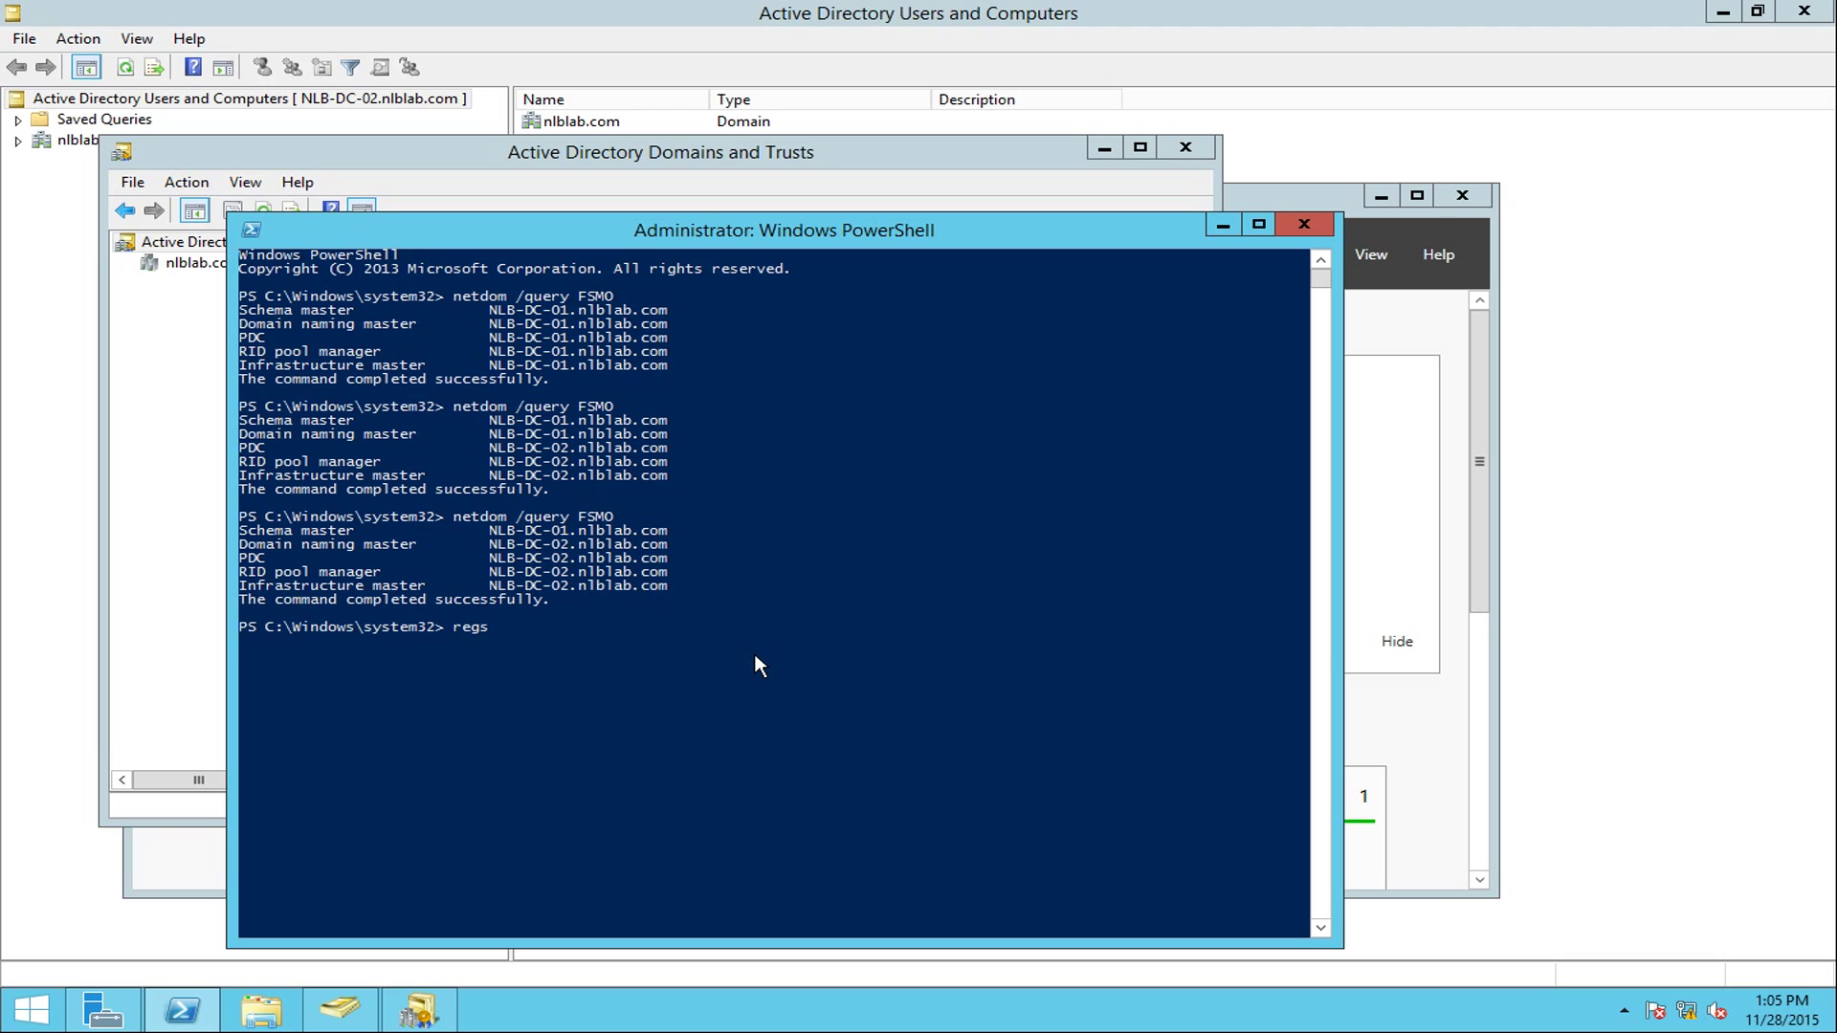
type("vr32 schmmgmt.dll")
key("Return")
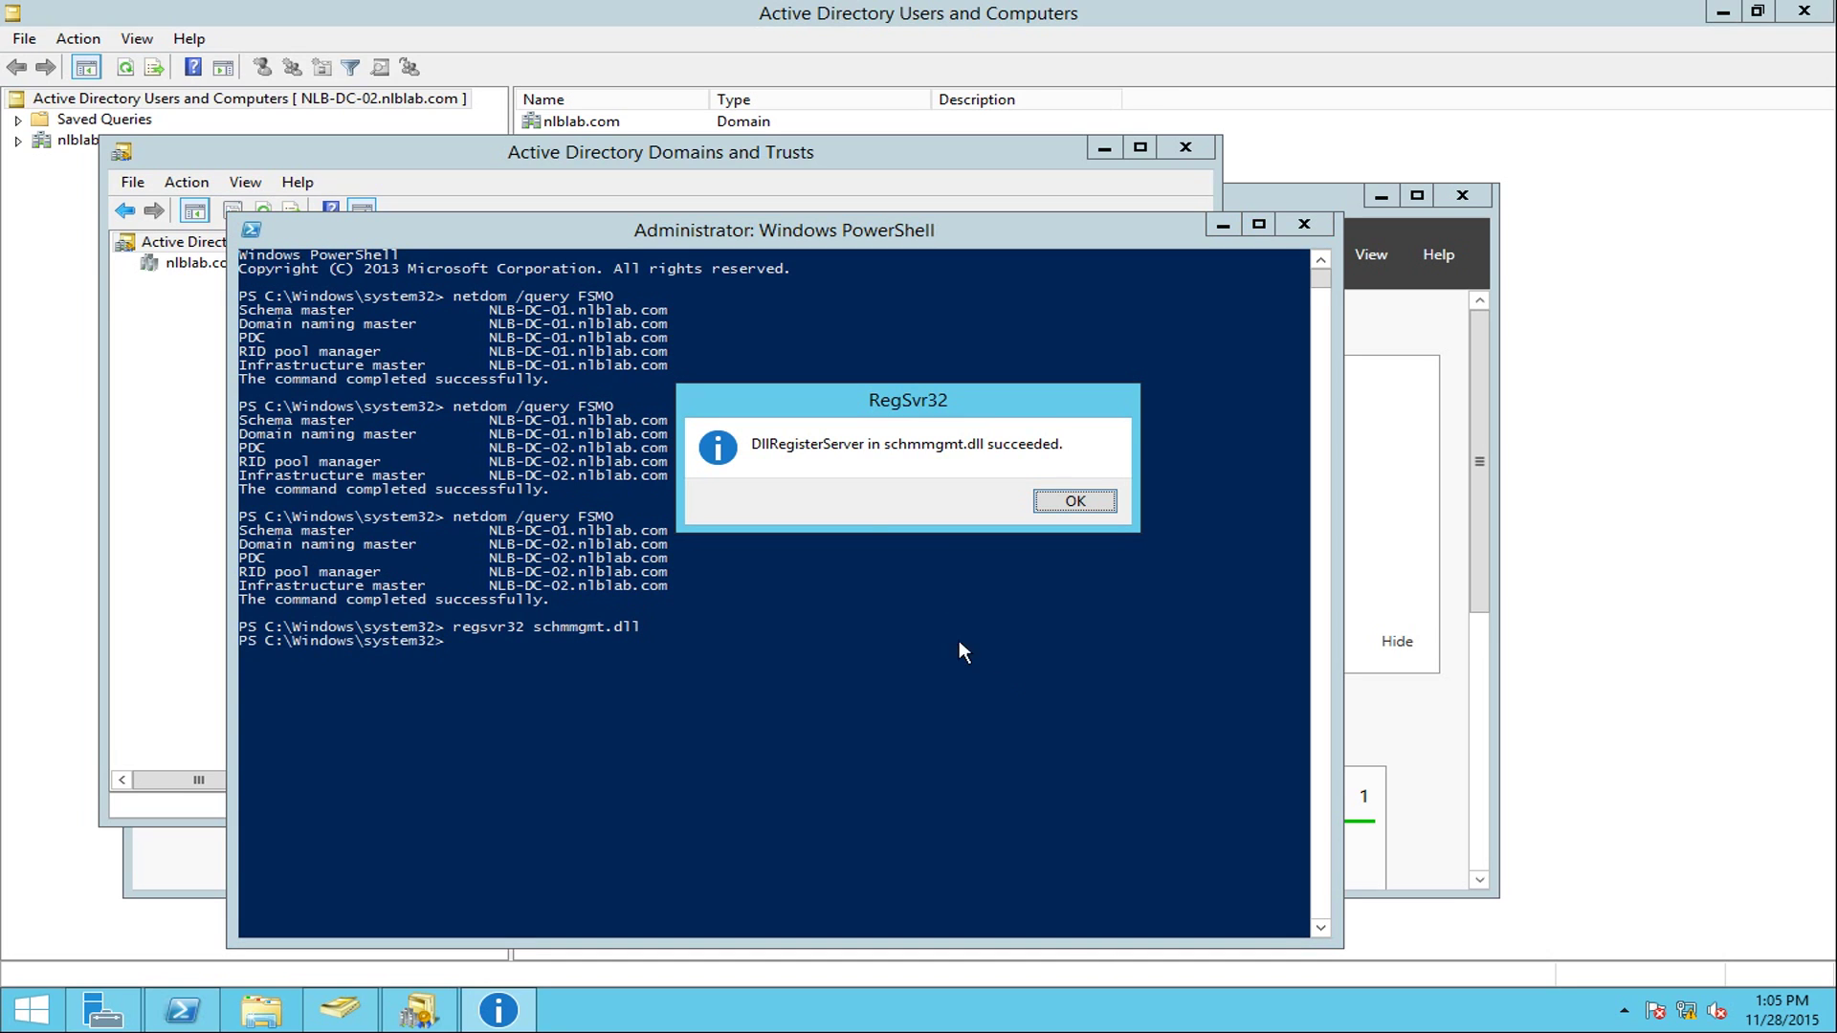
left_click(1073, 507)
Launch an empty Microsoft Management Console from PowerShell with the mmc command.
left_click(607, 656)
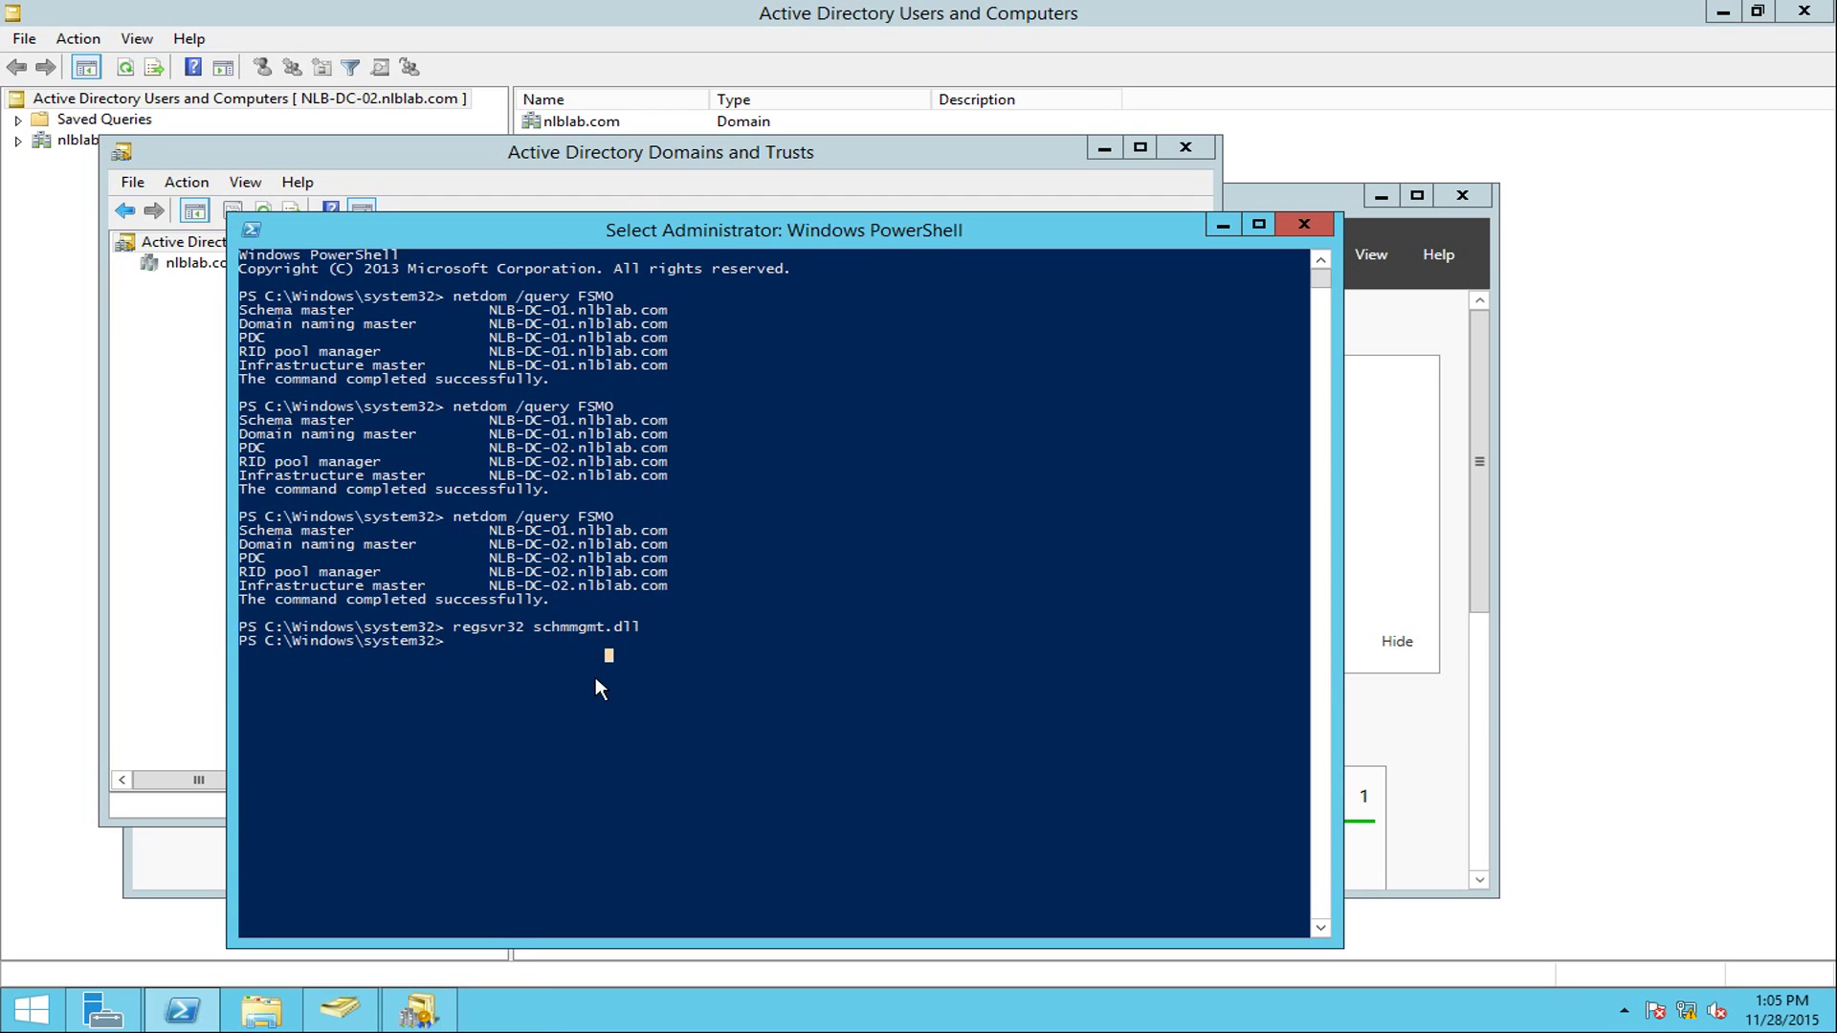
type("mmc")
key("Return")
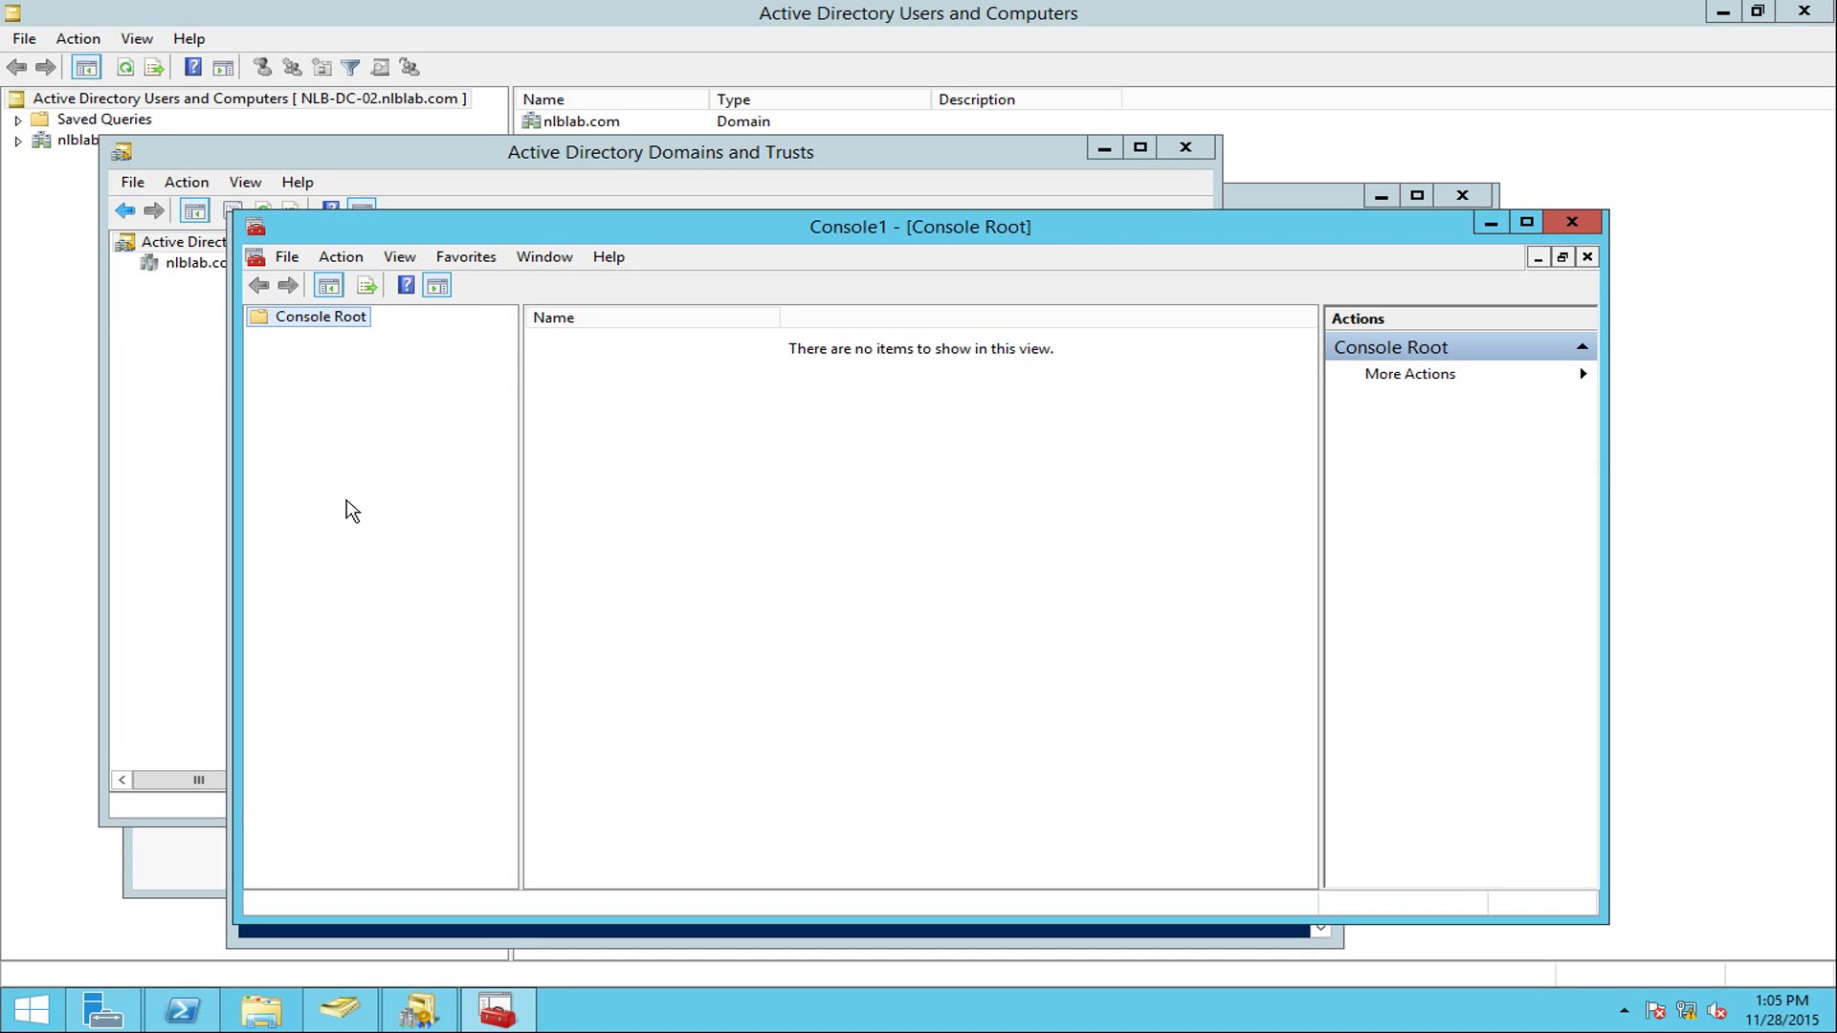
Add the Active Directory Schema snap-in to the Console Root.
left_click(275, 255)
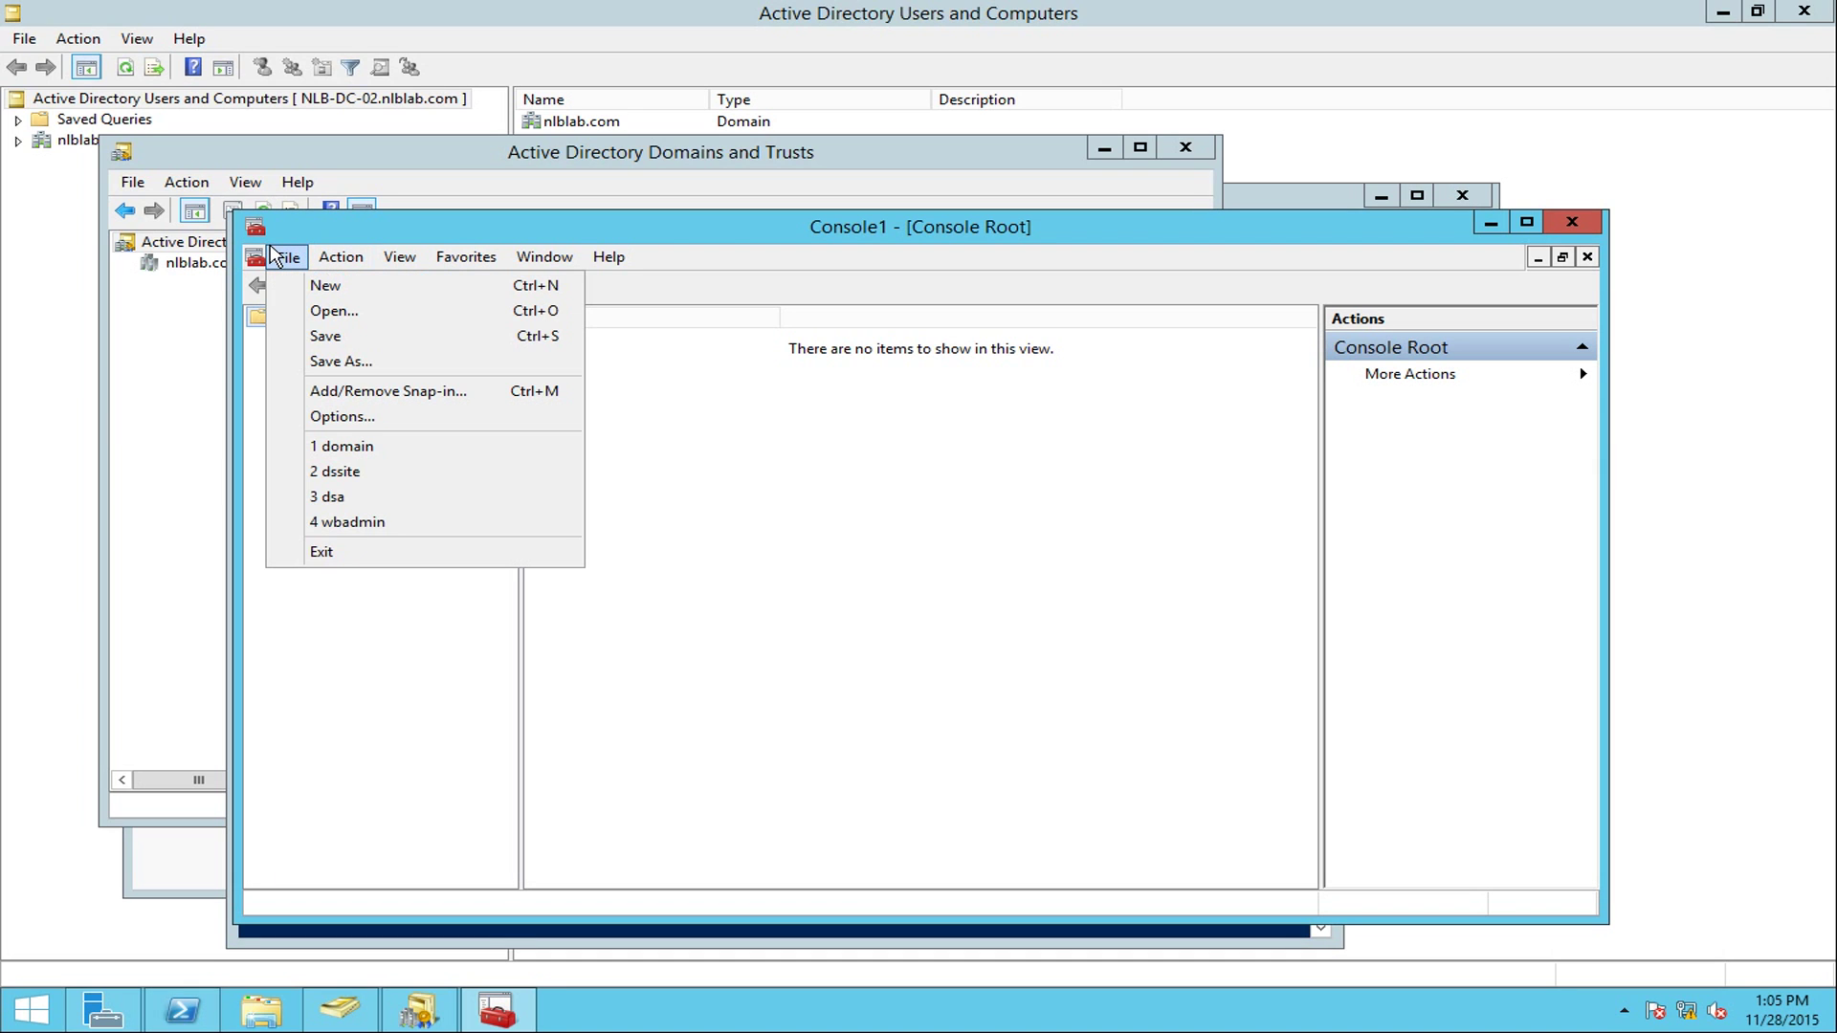
left_click(337, 392)
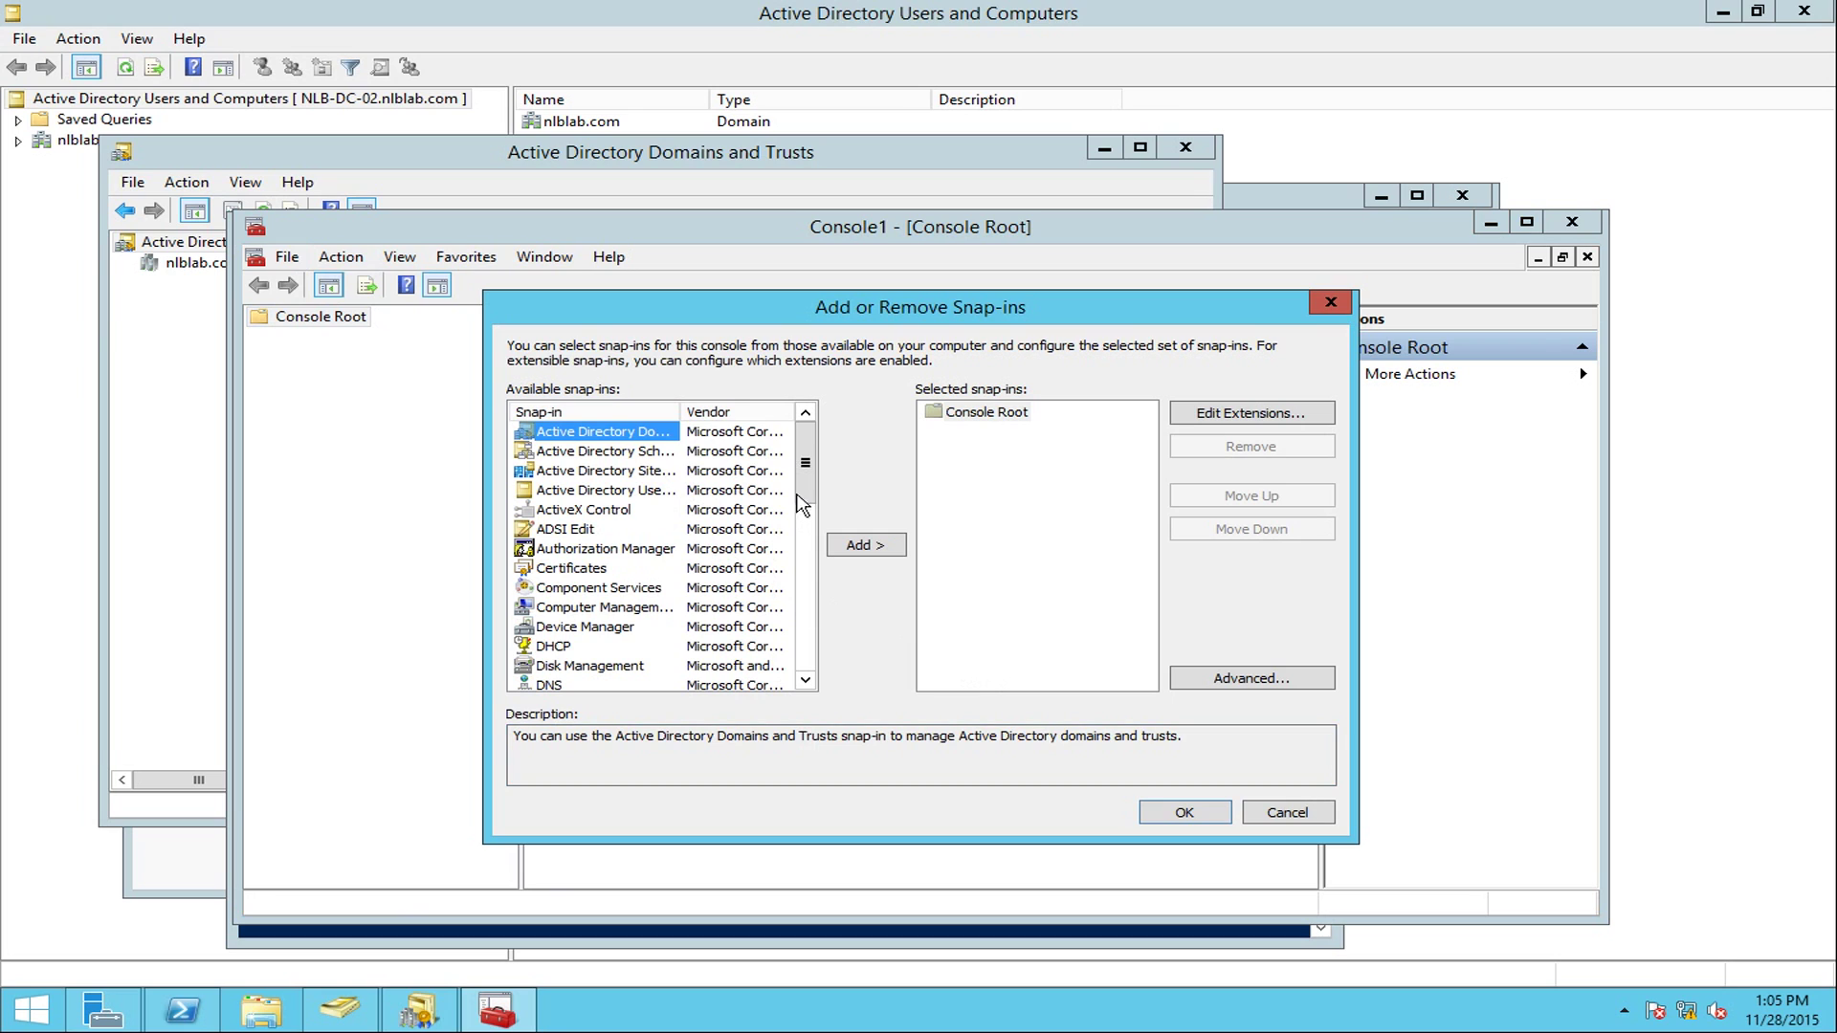
left_click_drag(683, 412, 755, 411)
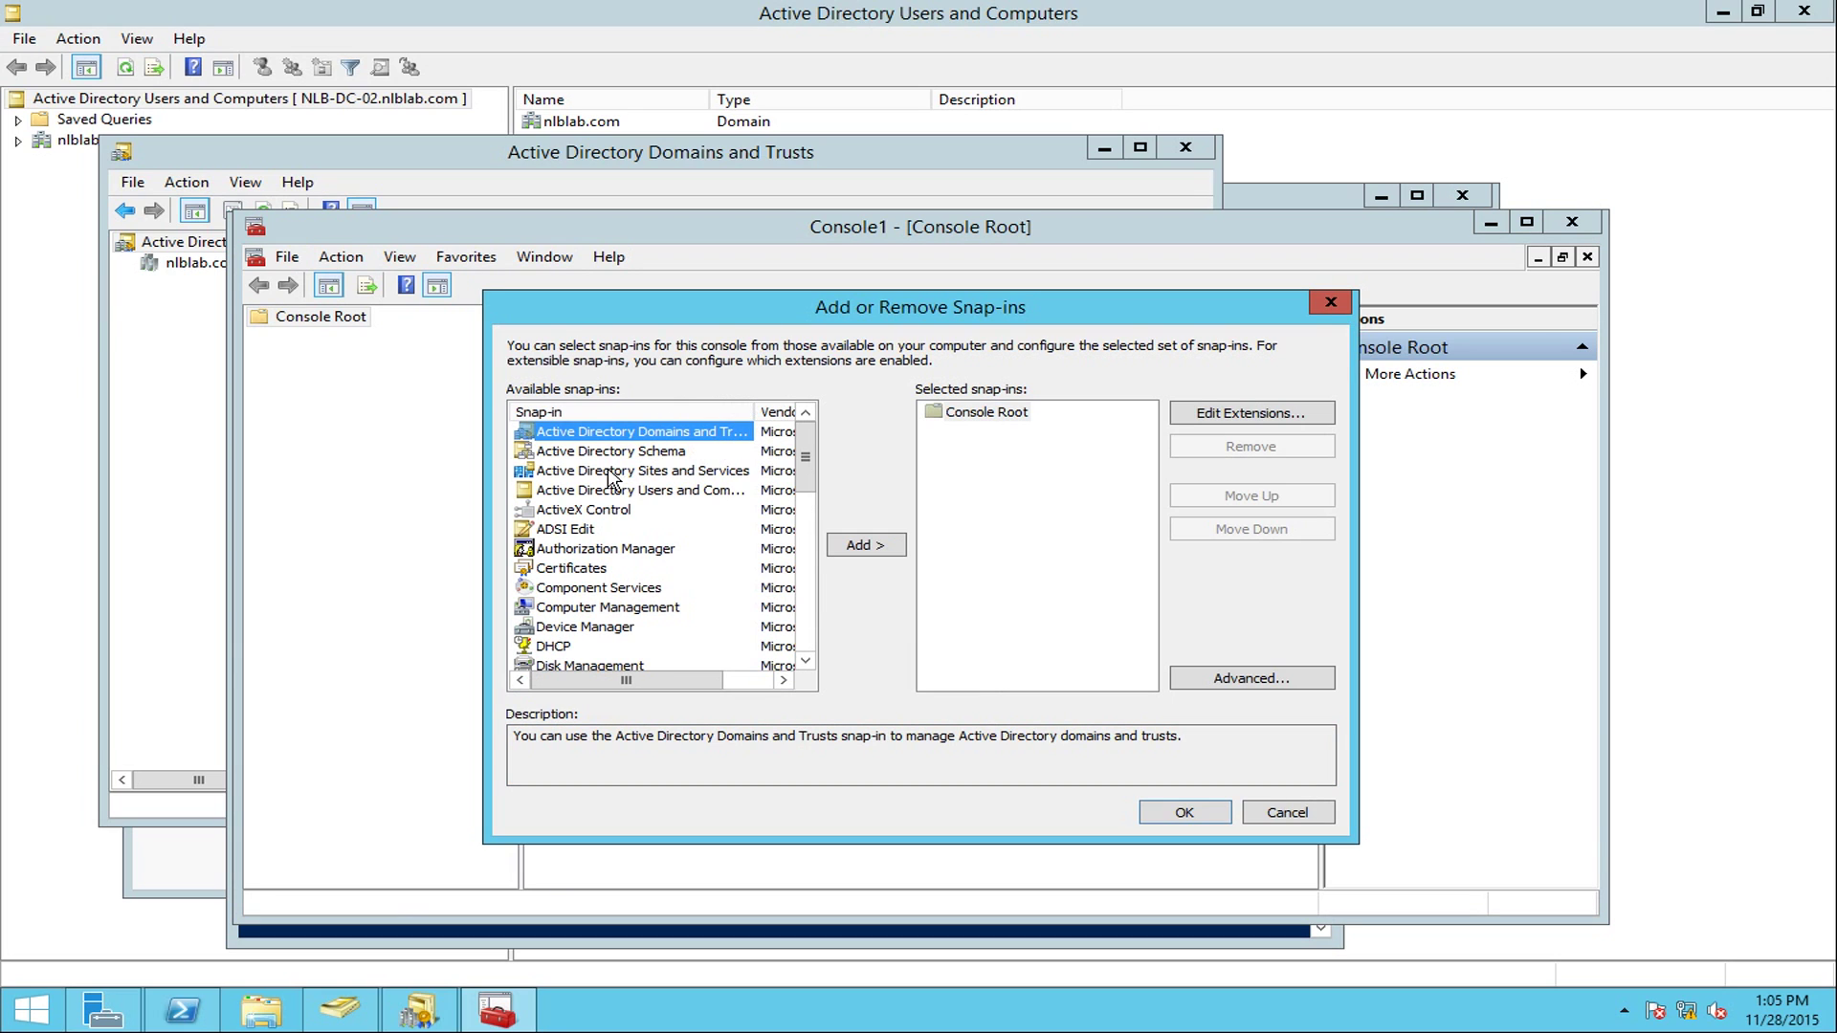
left_click(580, 452)
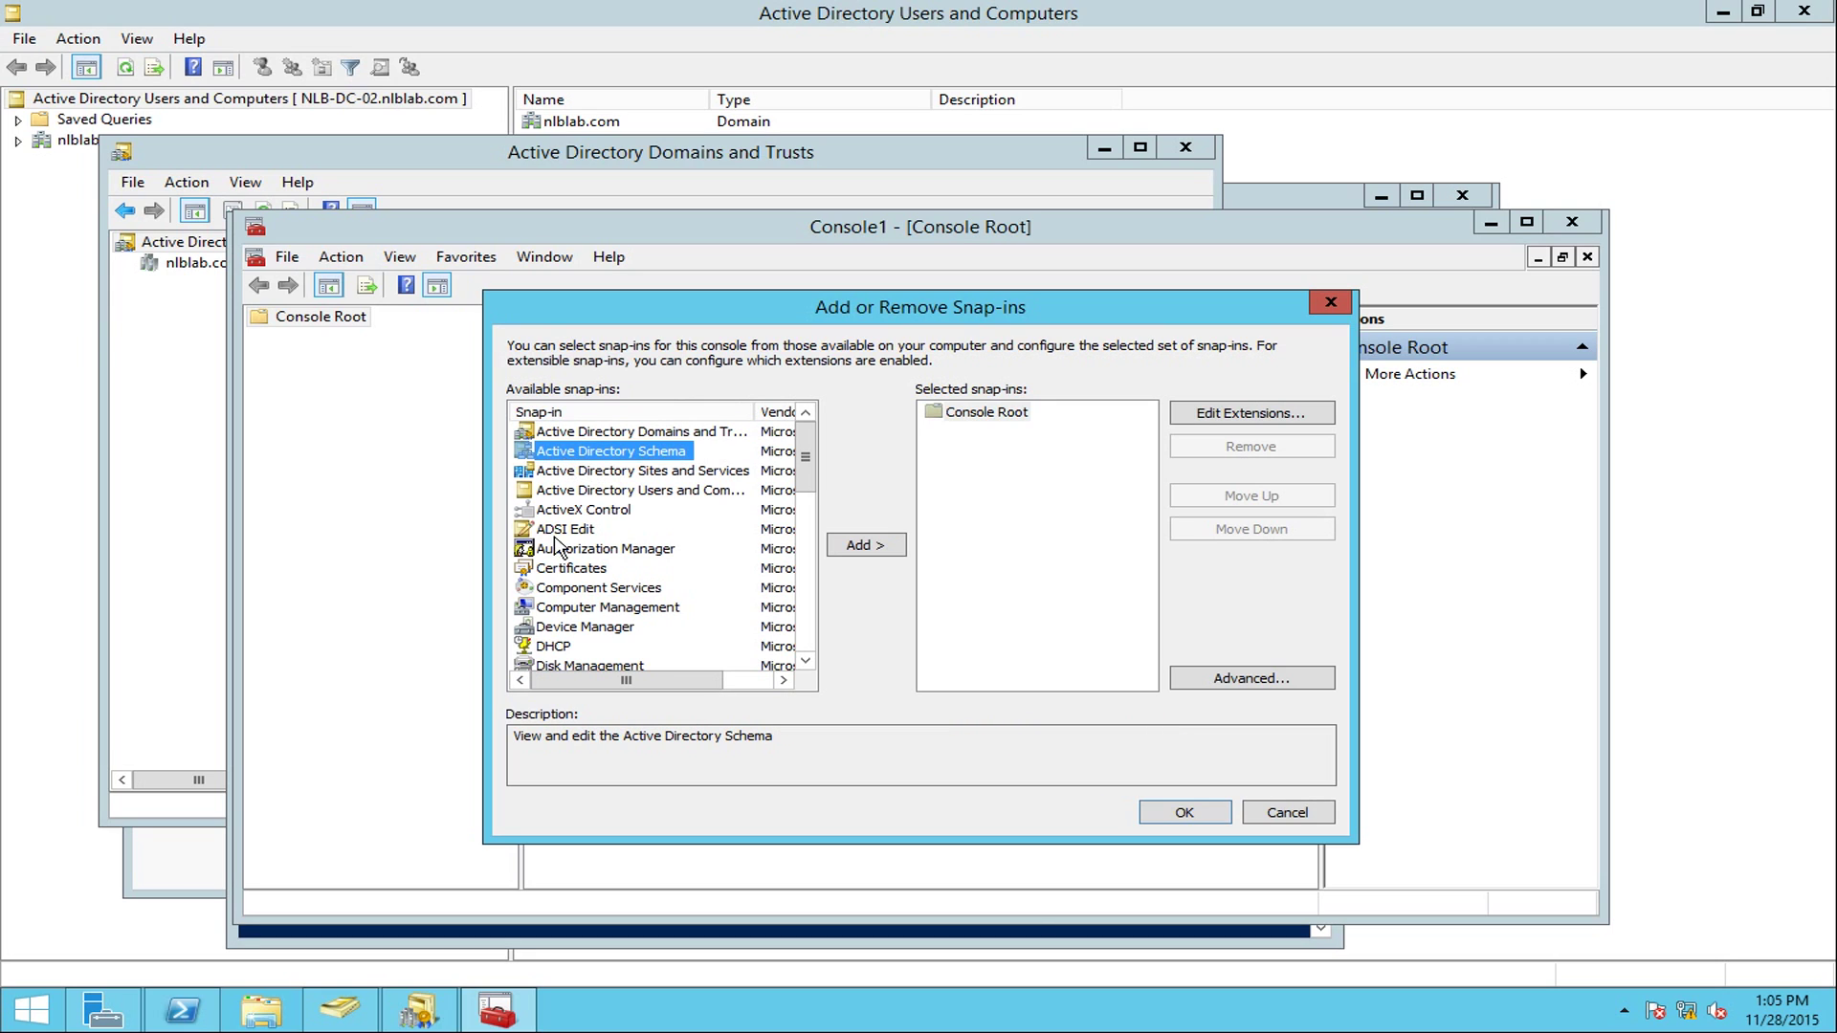
left_click(860, 546)
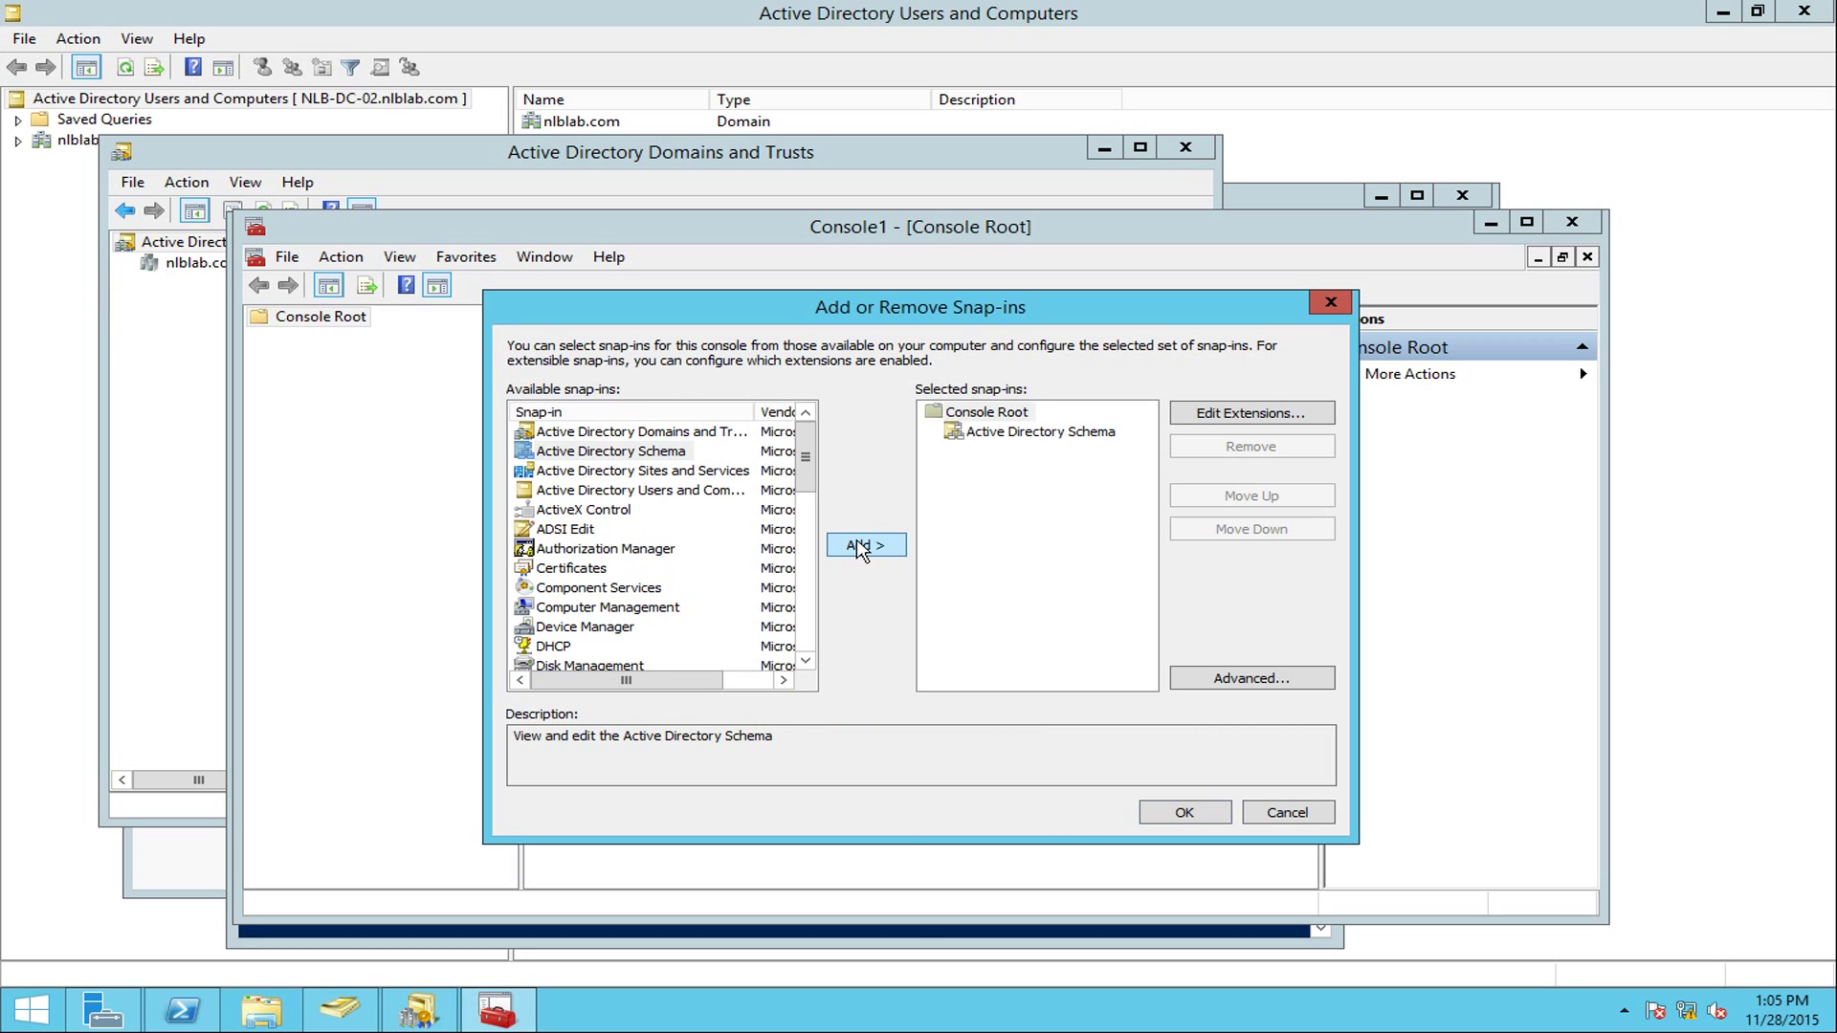
left_click(1167, 811)
Expand the Active Directory Schema node and examine the lists of its Classes and Attributes folders.
left_click(347, 340)
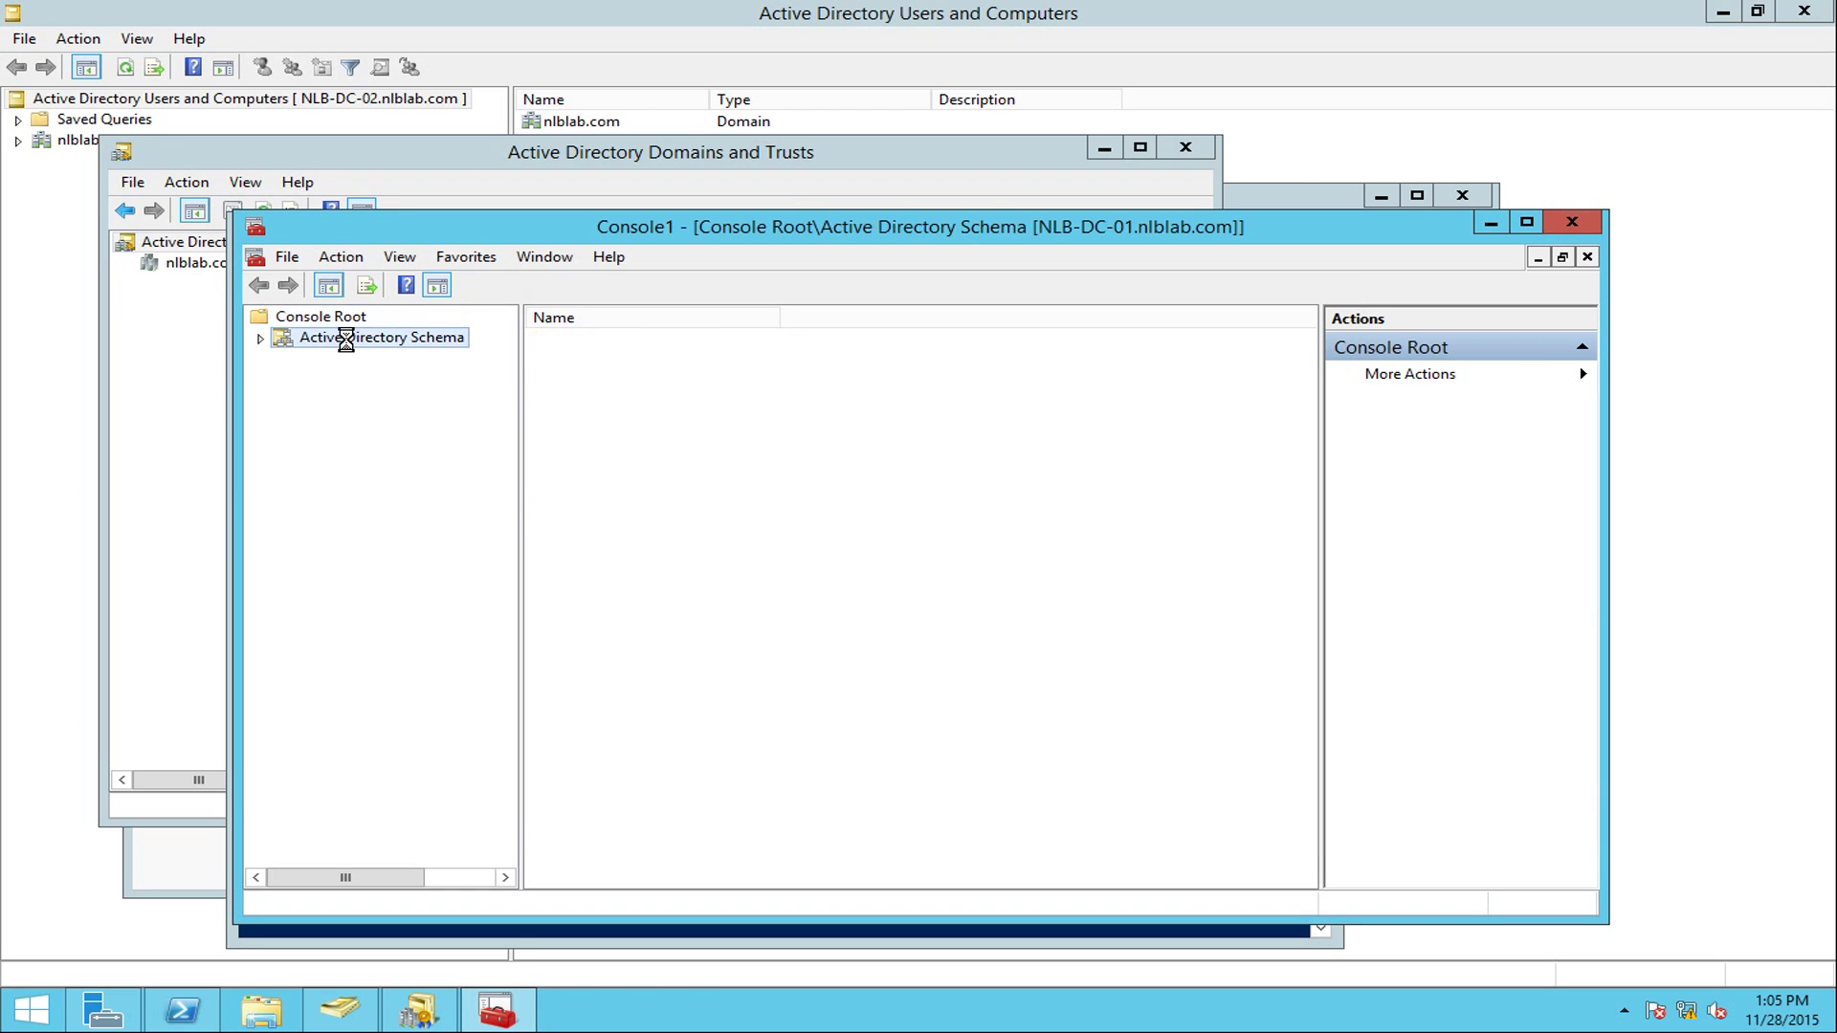
left_click(261, 338)
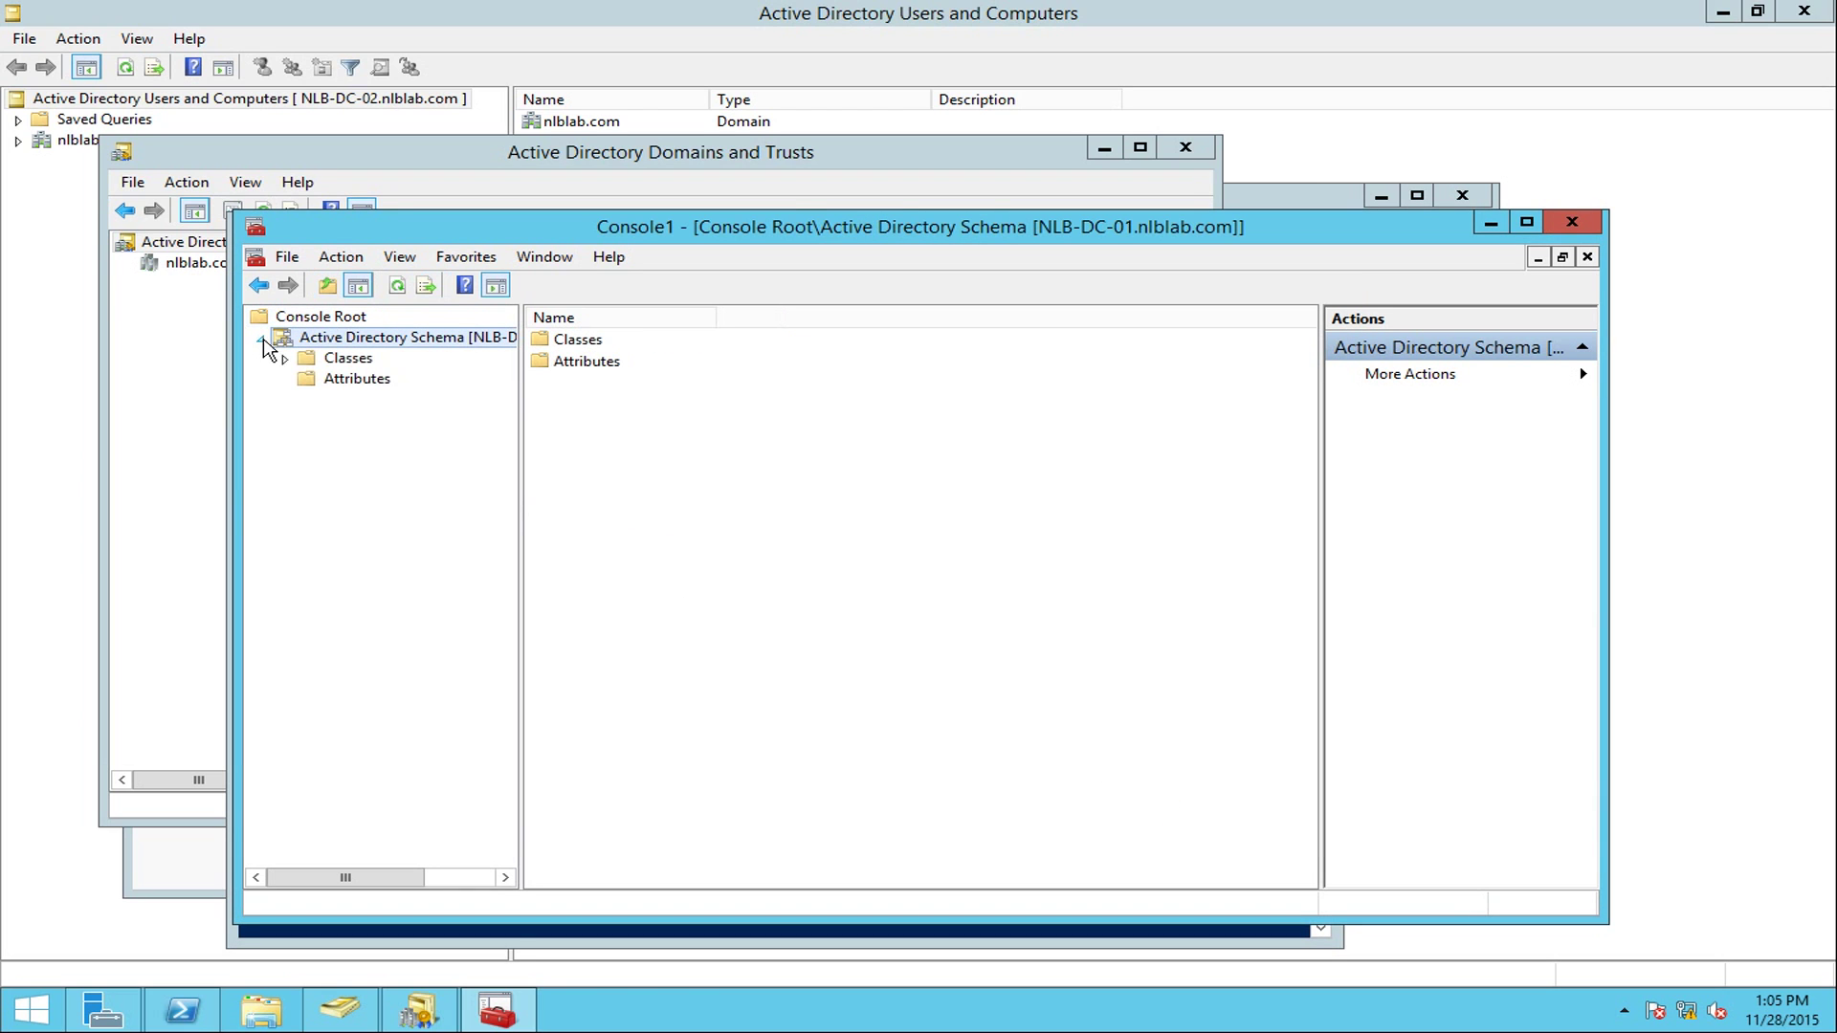
left_click(335, 362)
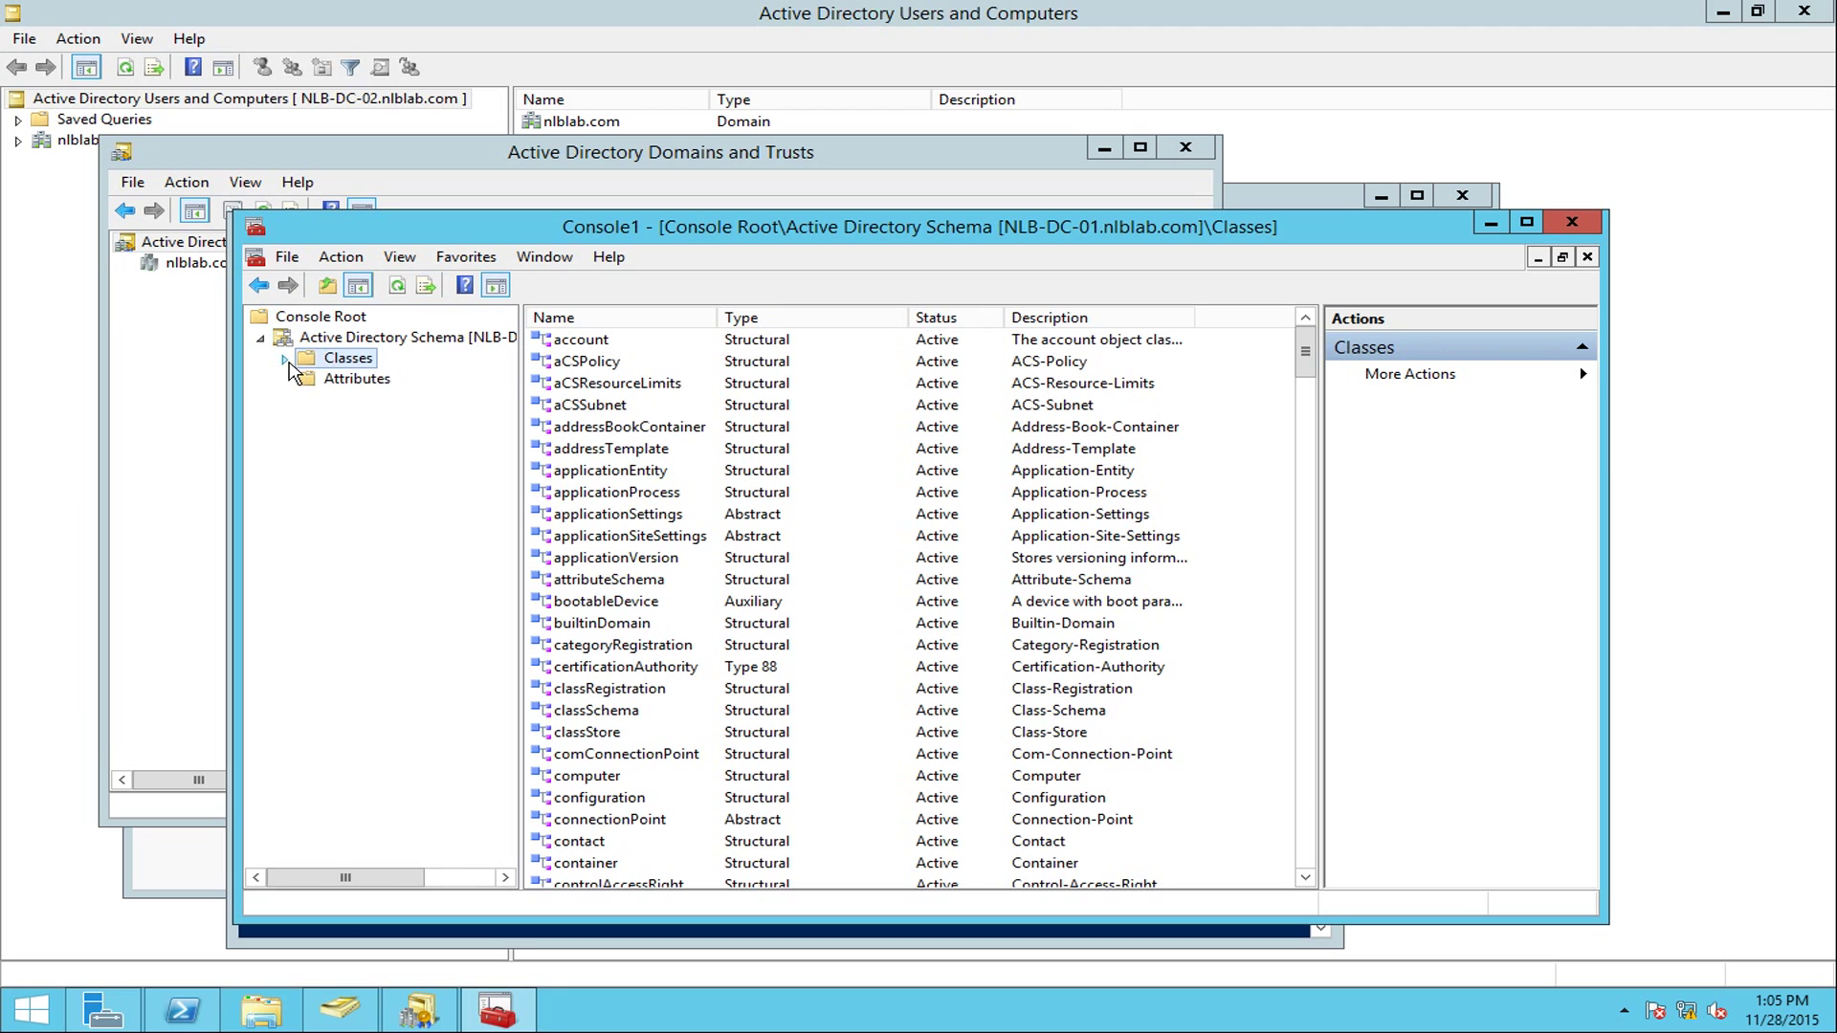
left_click(287, 360)
scroll(287, 363, "up", 1)
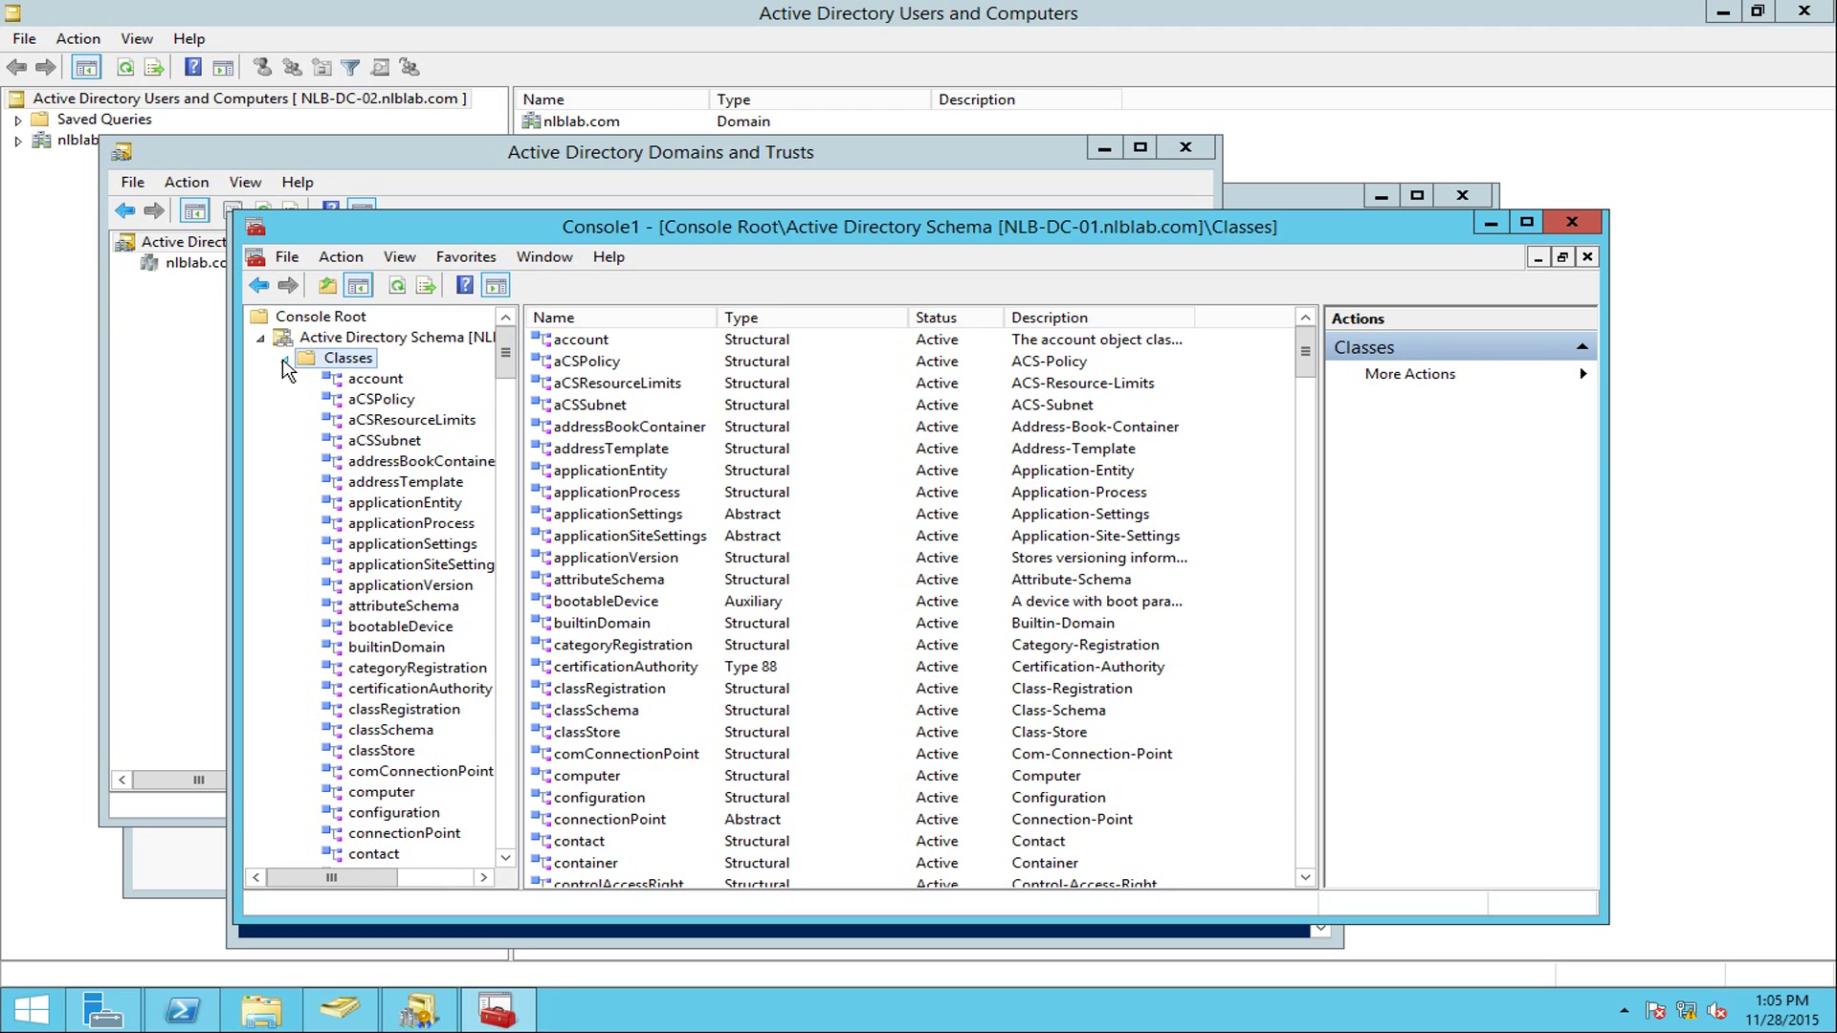
left_click(284, 361)
left_click(328, 386)
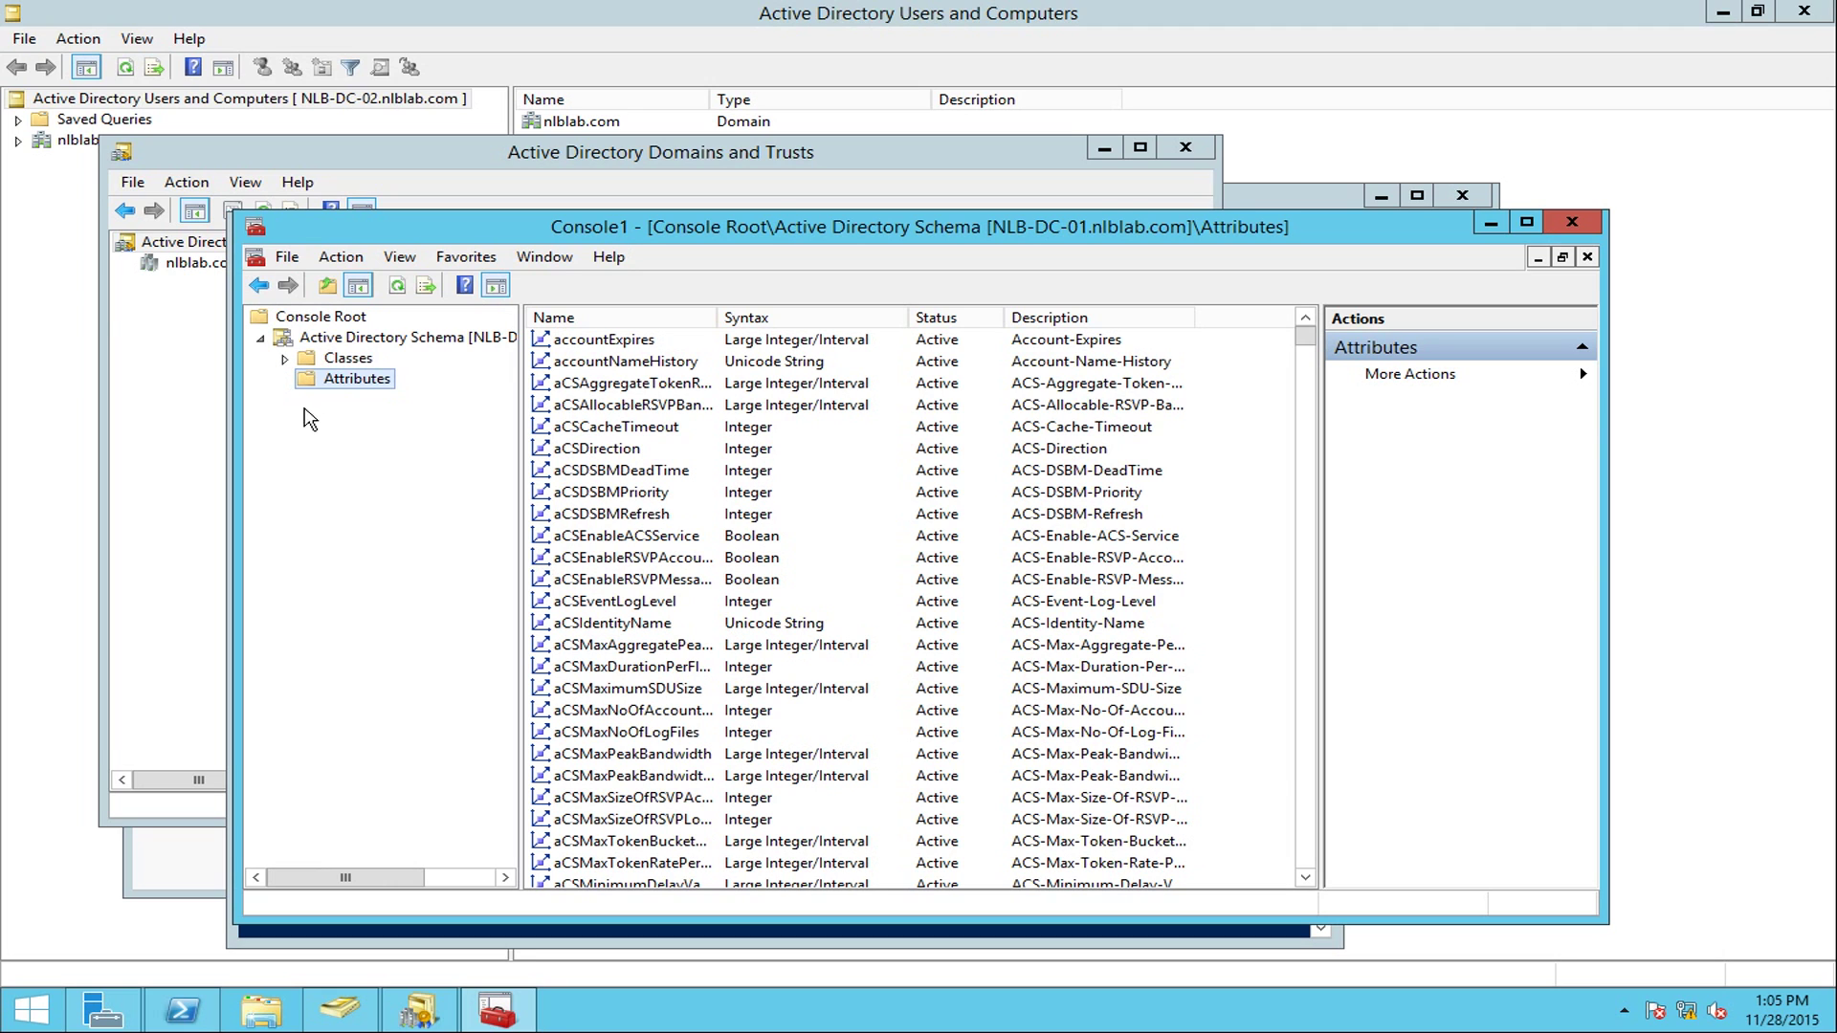
left_click(331, 362)
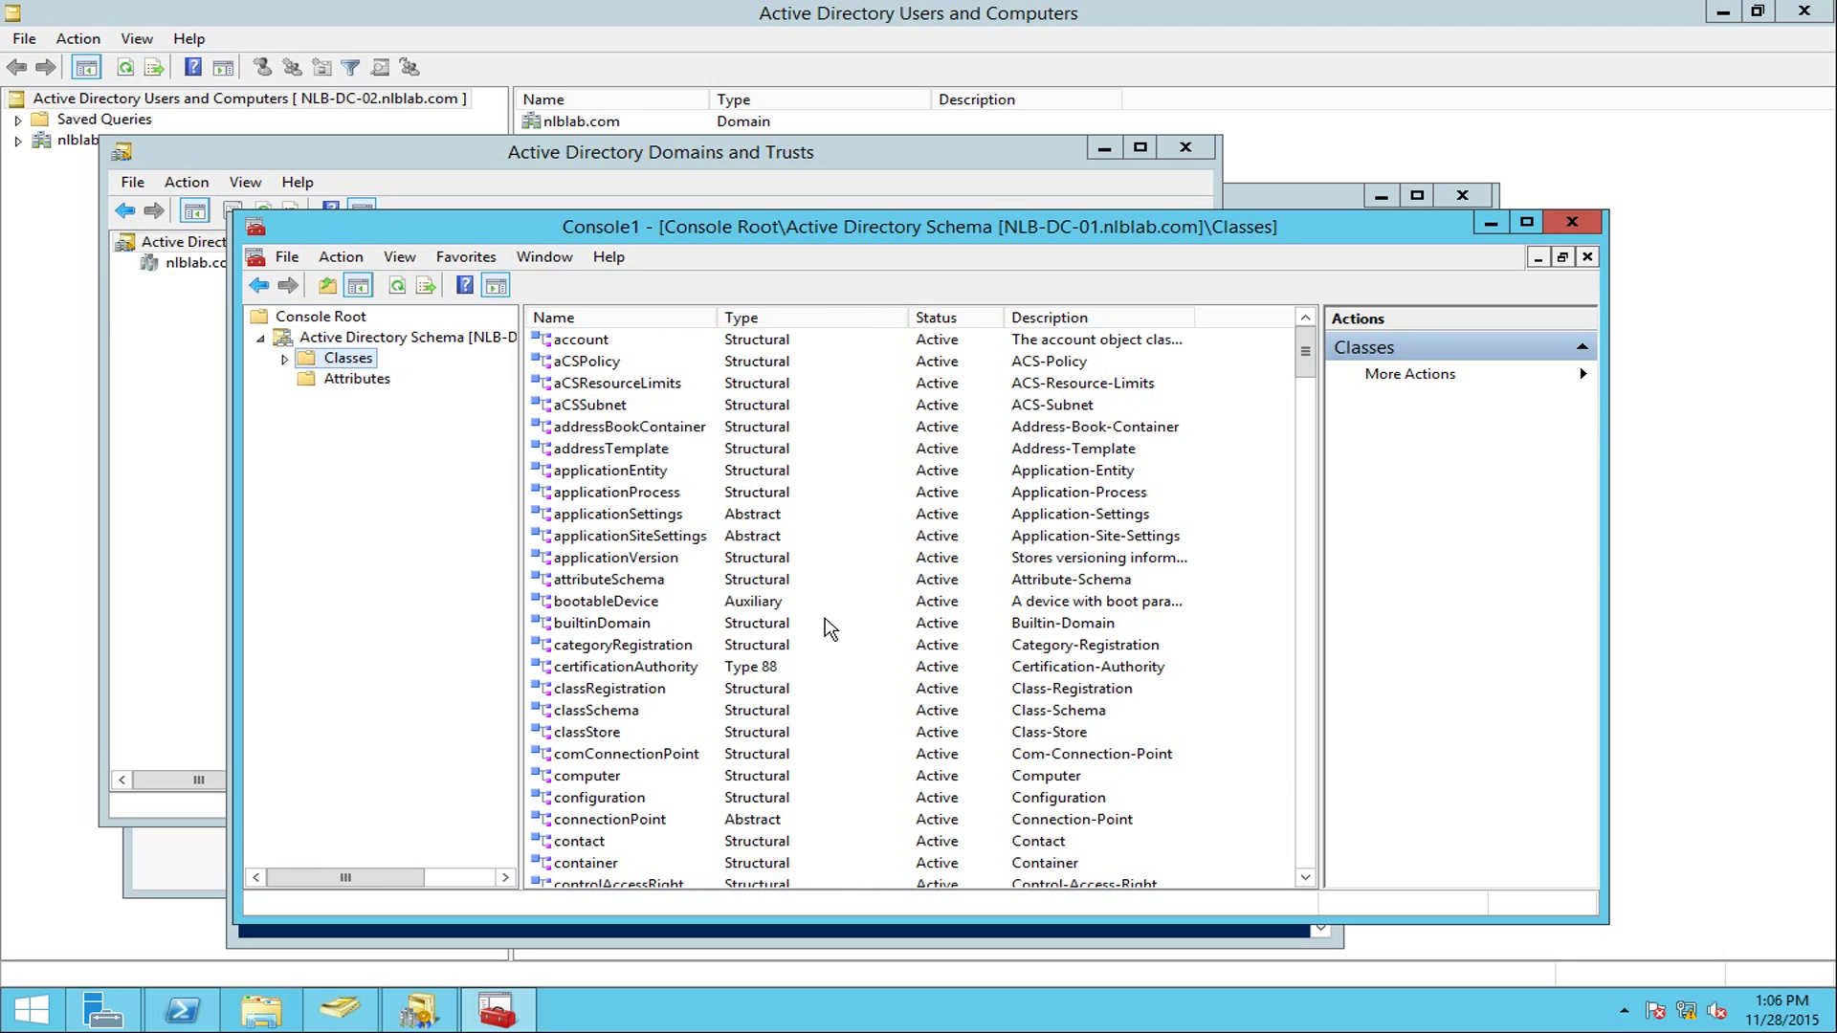
Check the current schema master and transfer target in the Active Directory Schema Operations Master dialog, and close it.
left_click(340, 340)
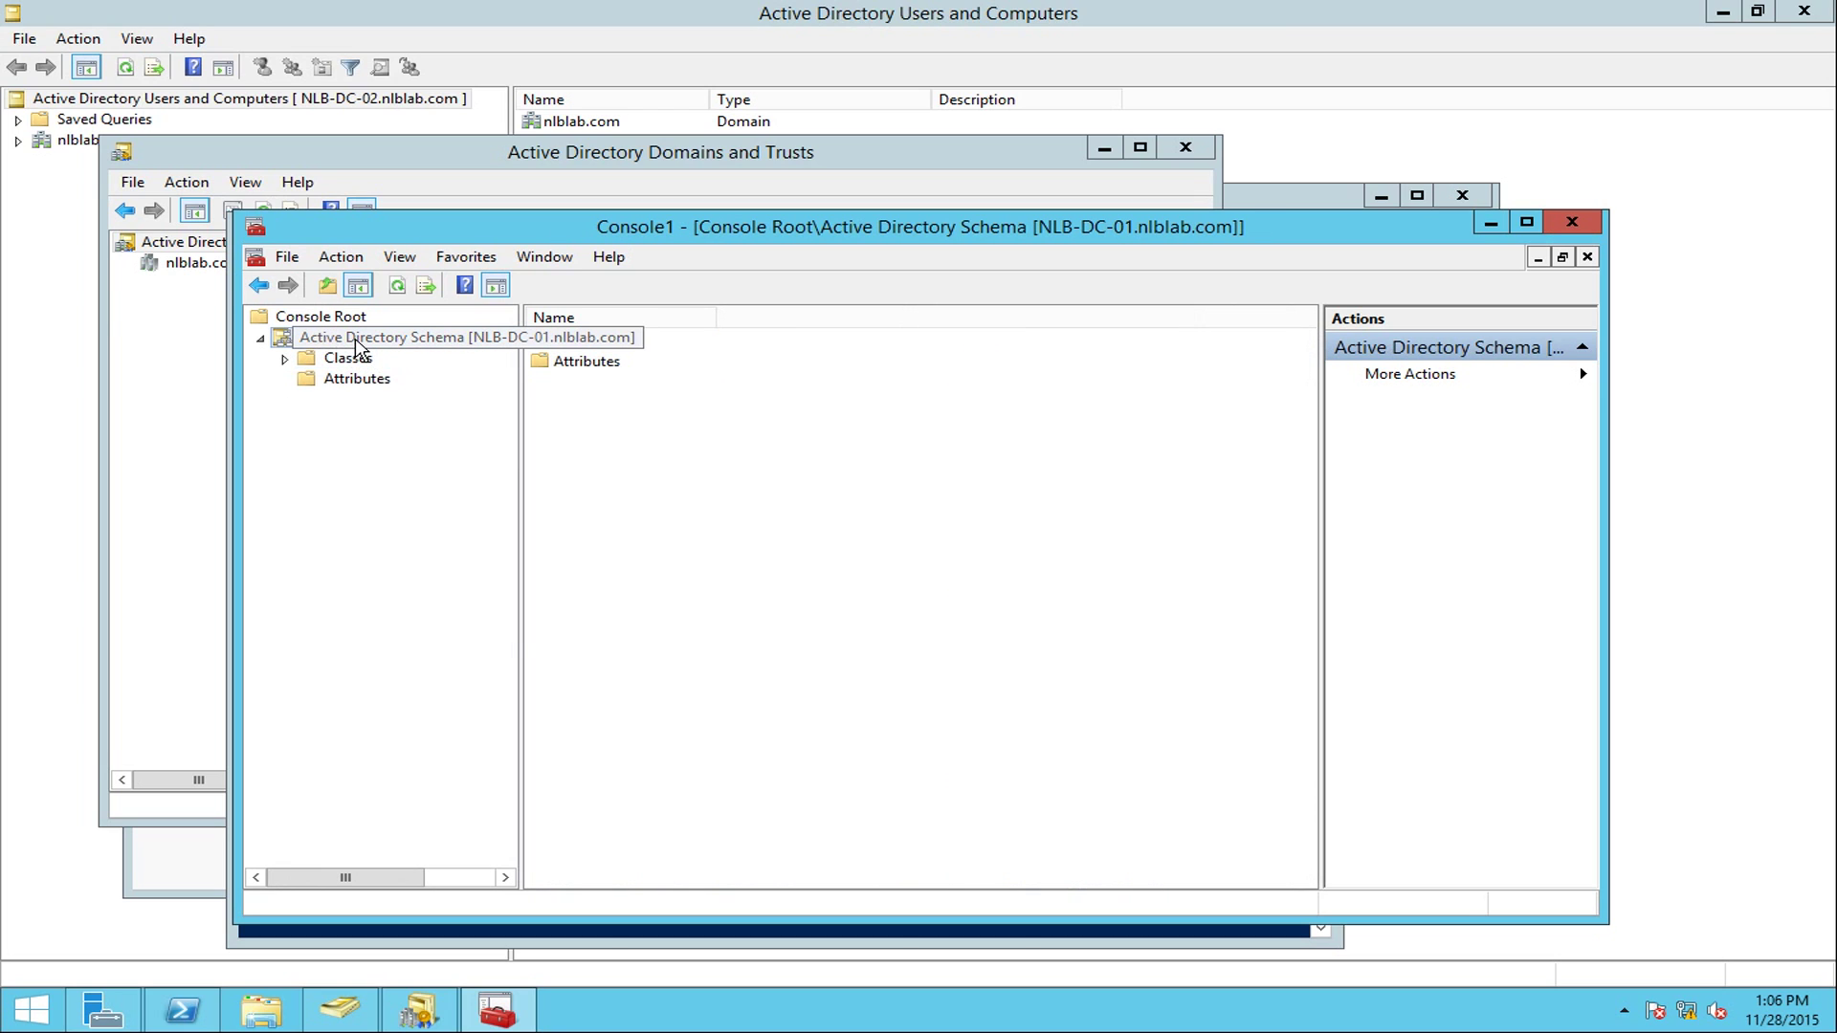
right_click(356, 341)
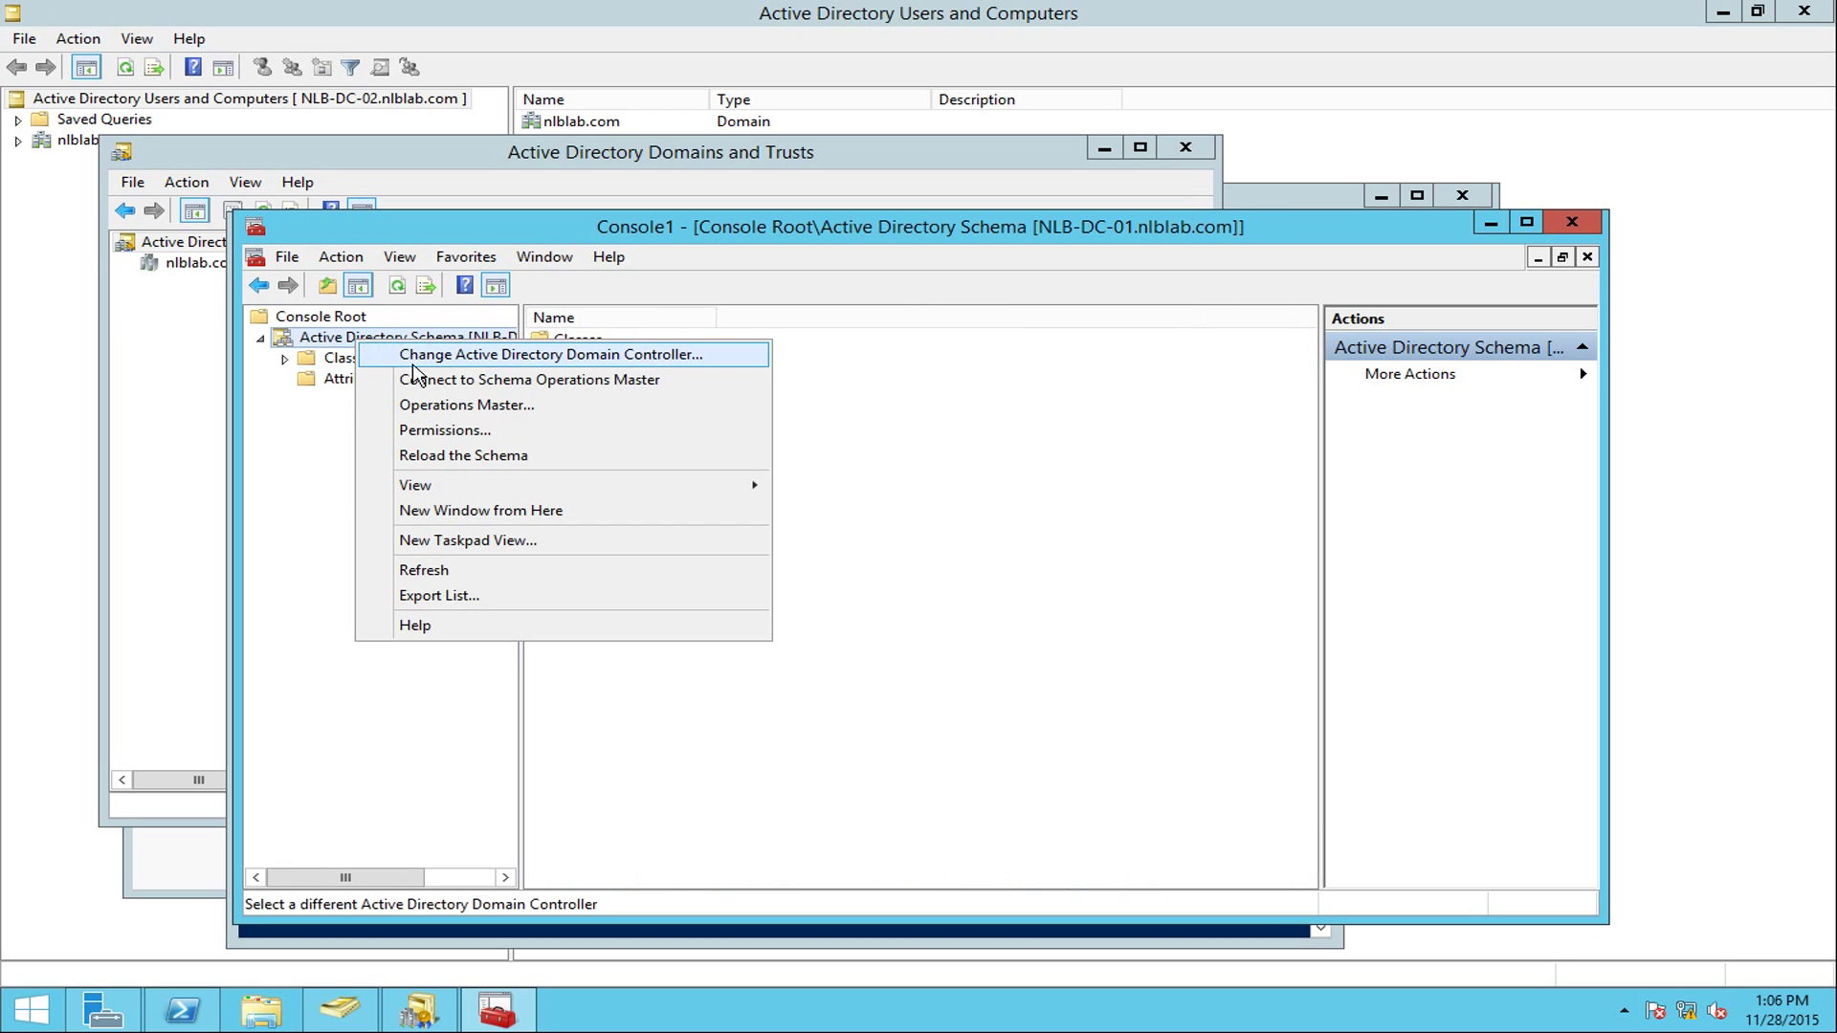
left_click(445, 406)
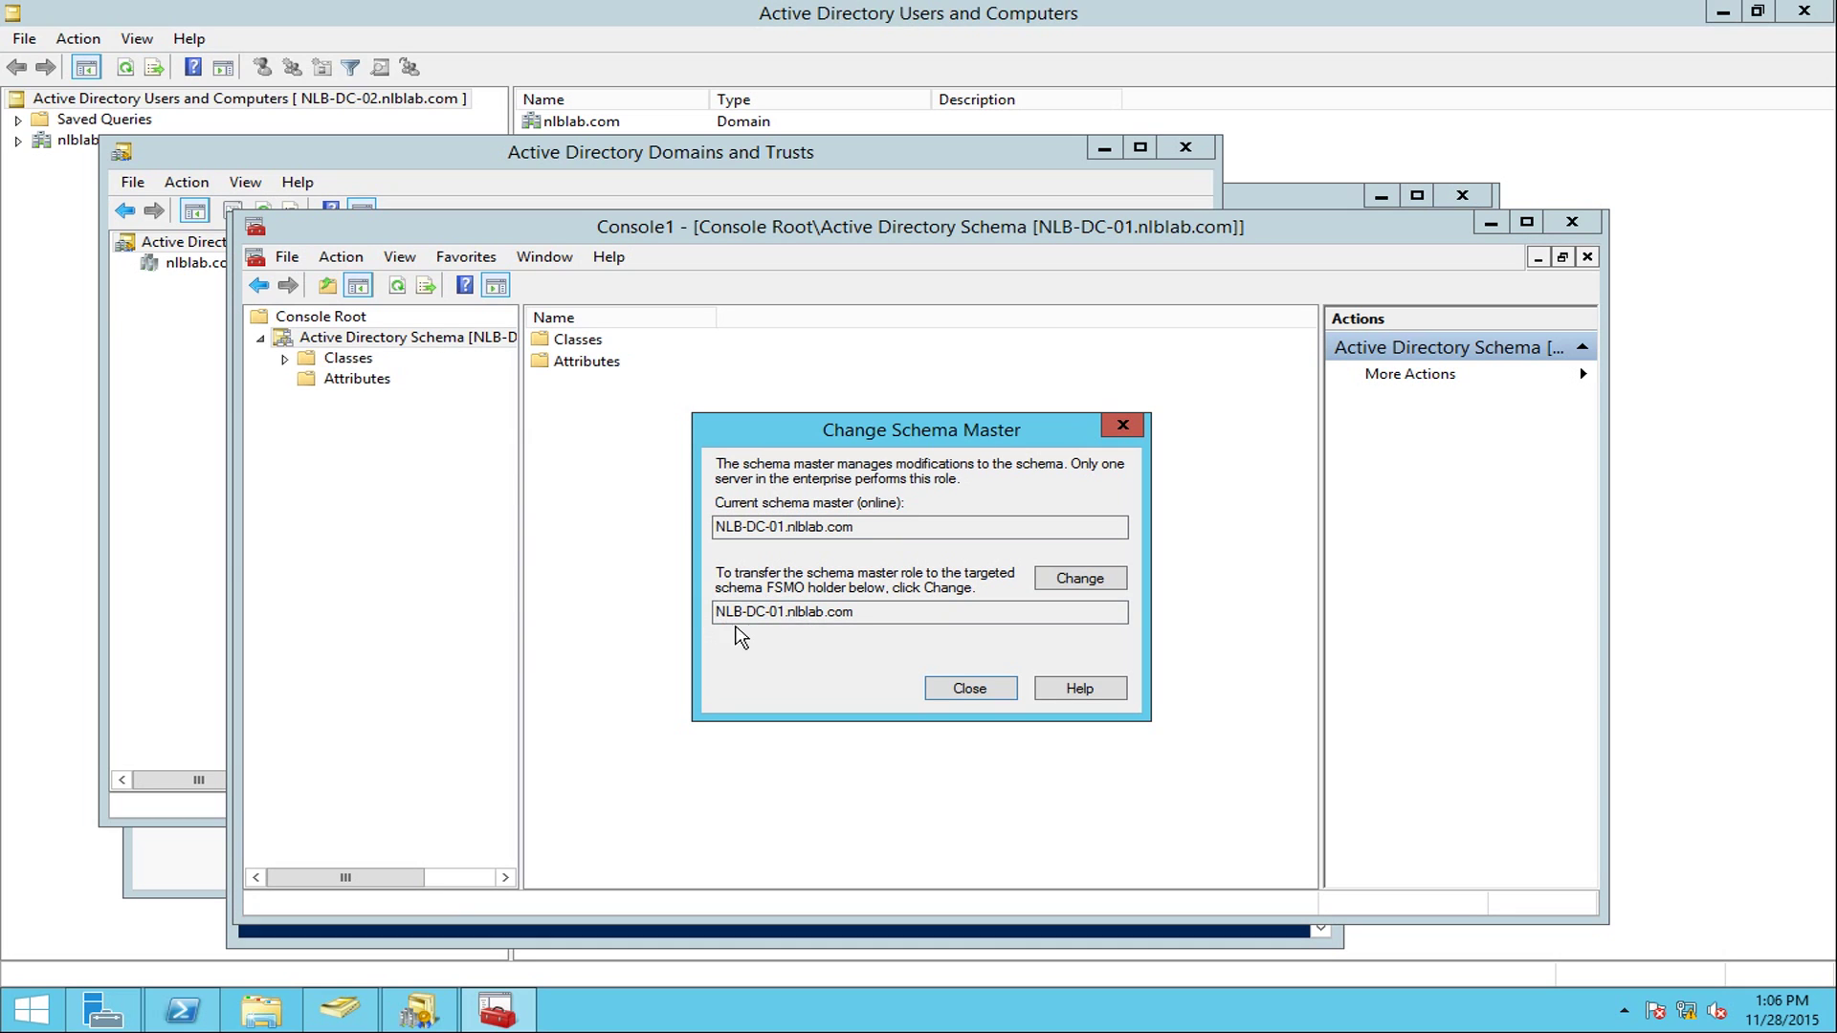
left_click(994, 689)
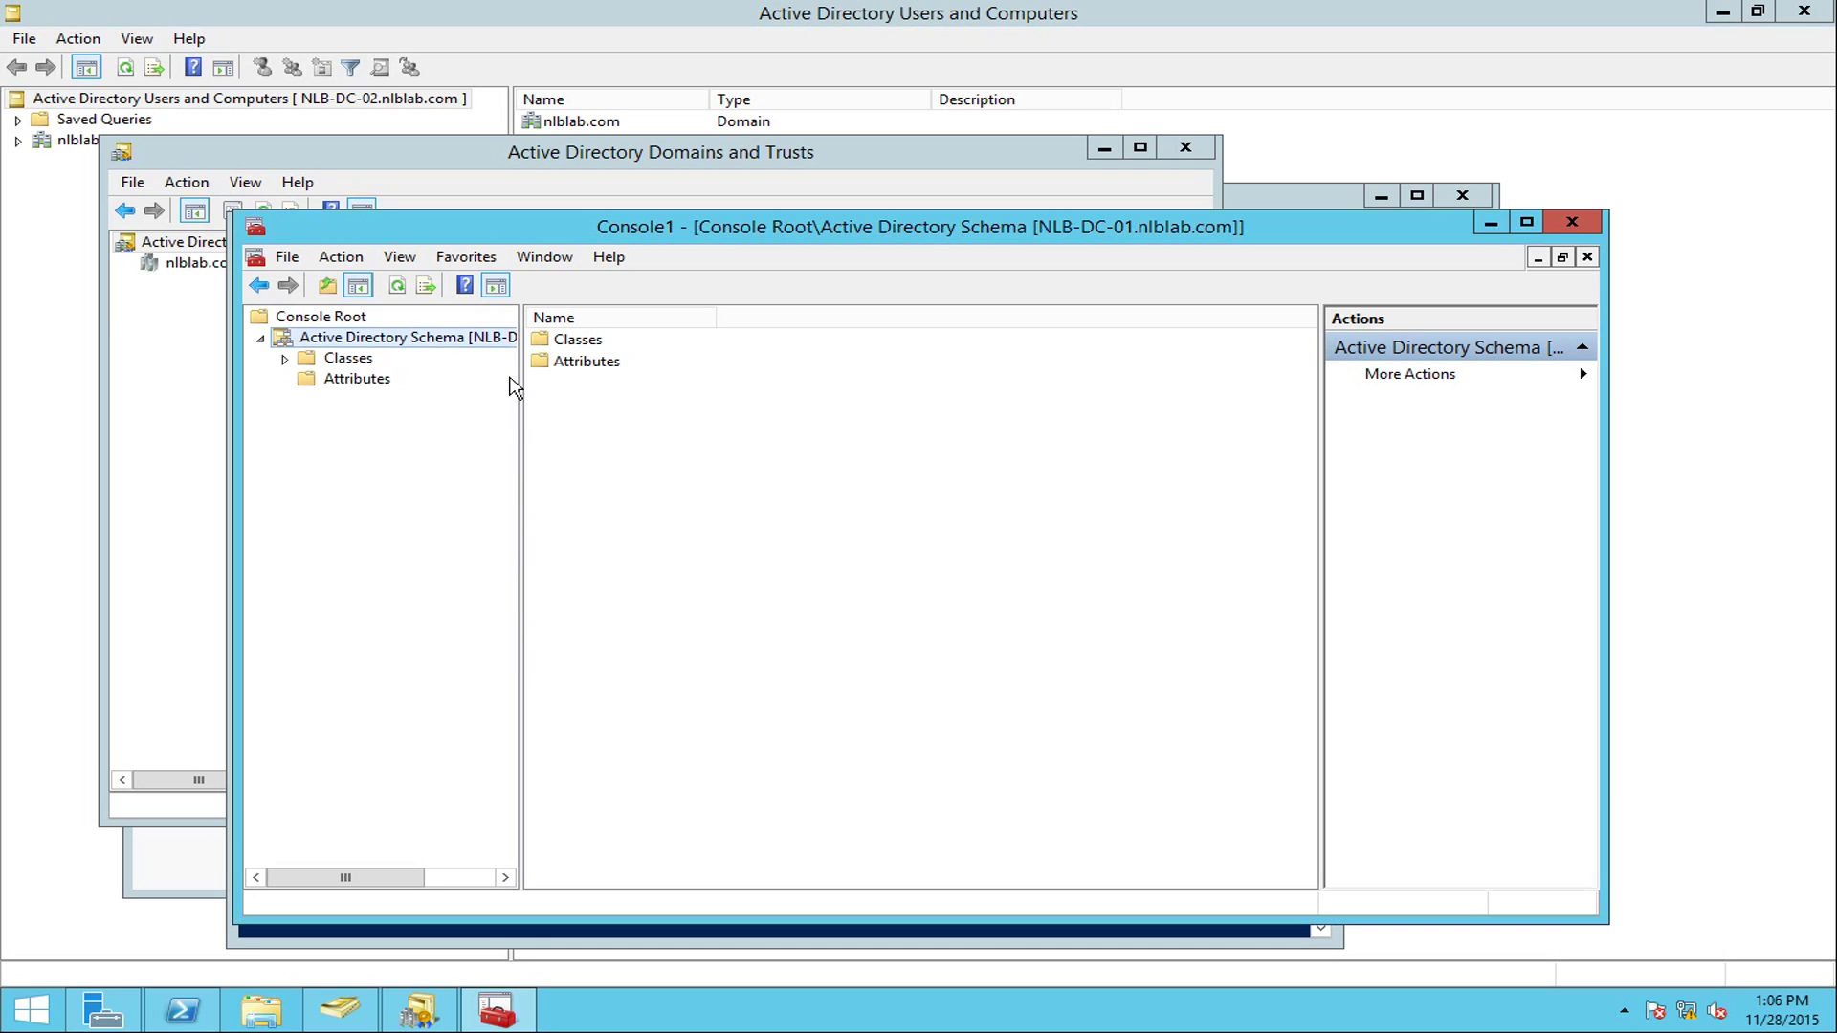
Change the Active Directory Schema snap-in's domain controller to NLB-DC-02.nlblab.com and dismiss the message.
right_click(421, 346)
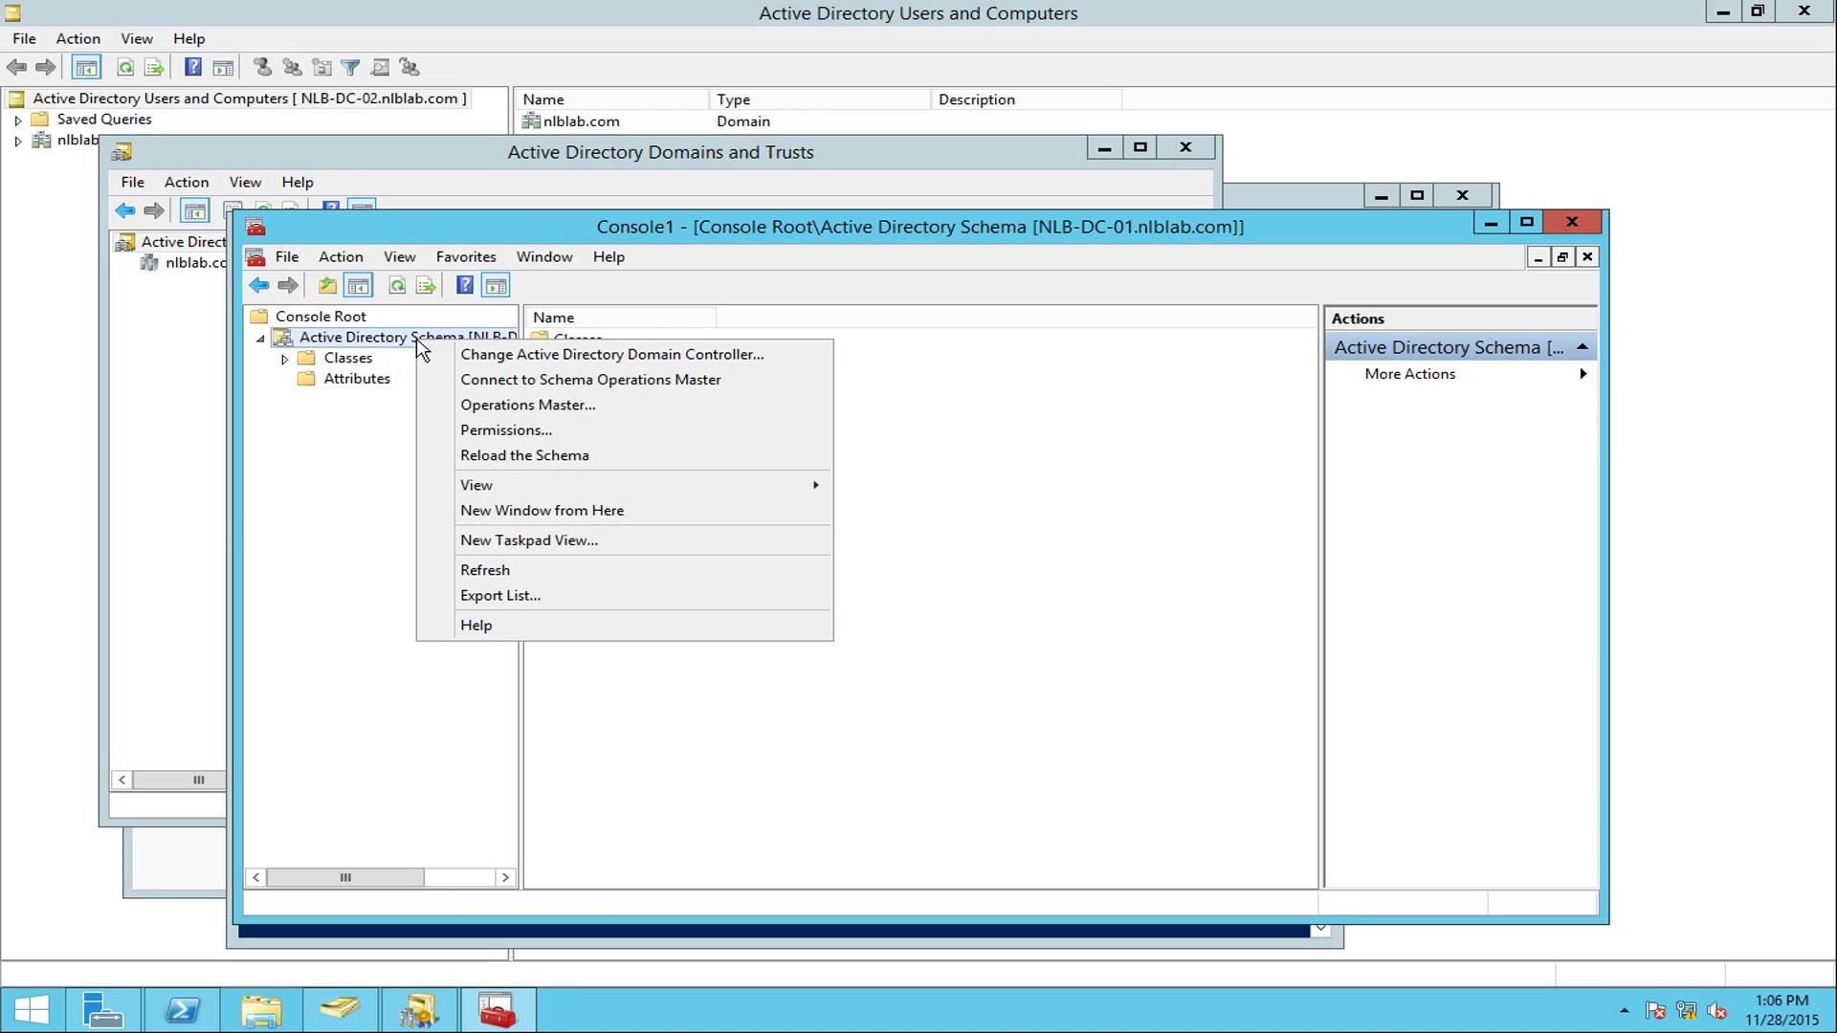
left_click(536, 354)
left_click(632, 601)
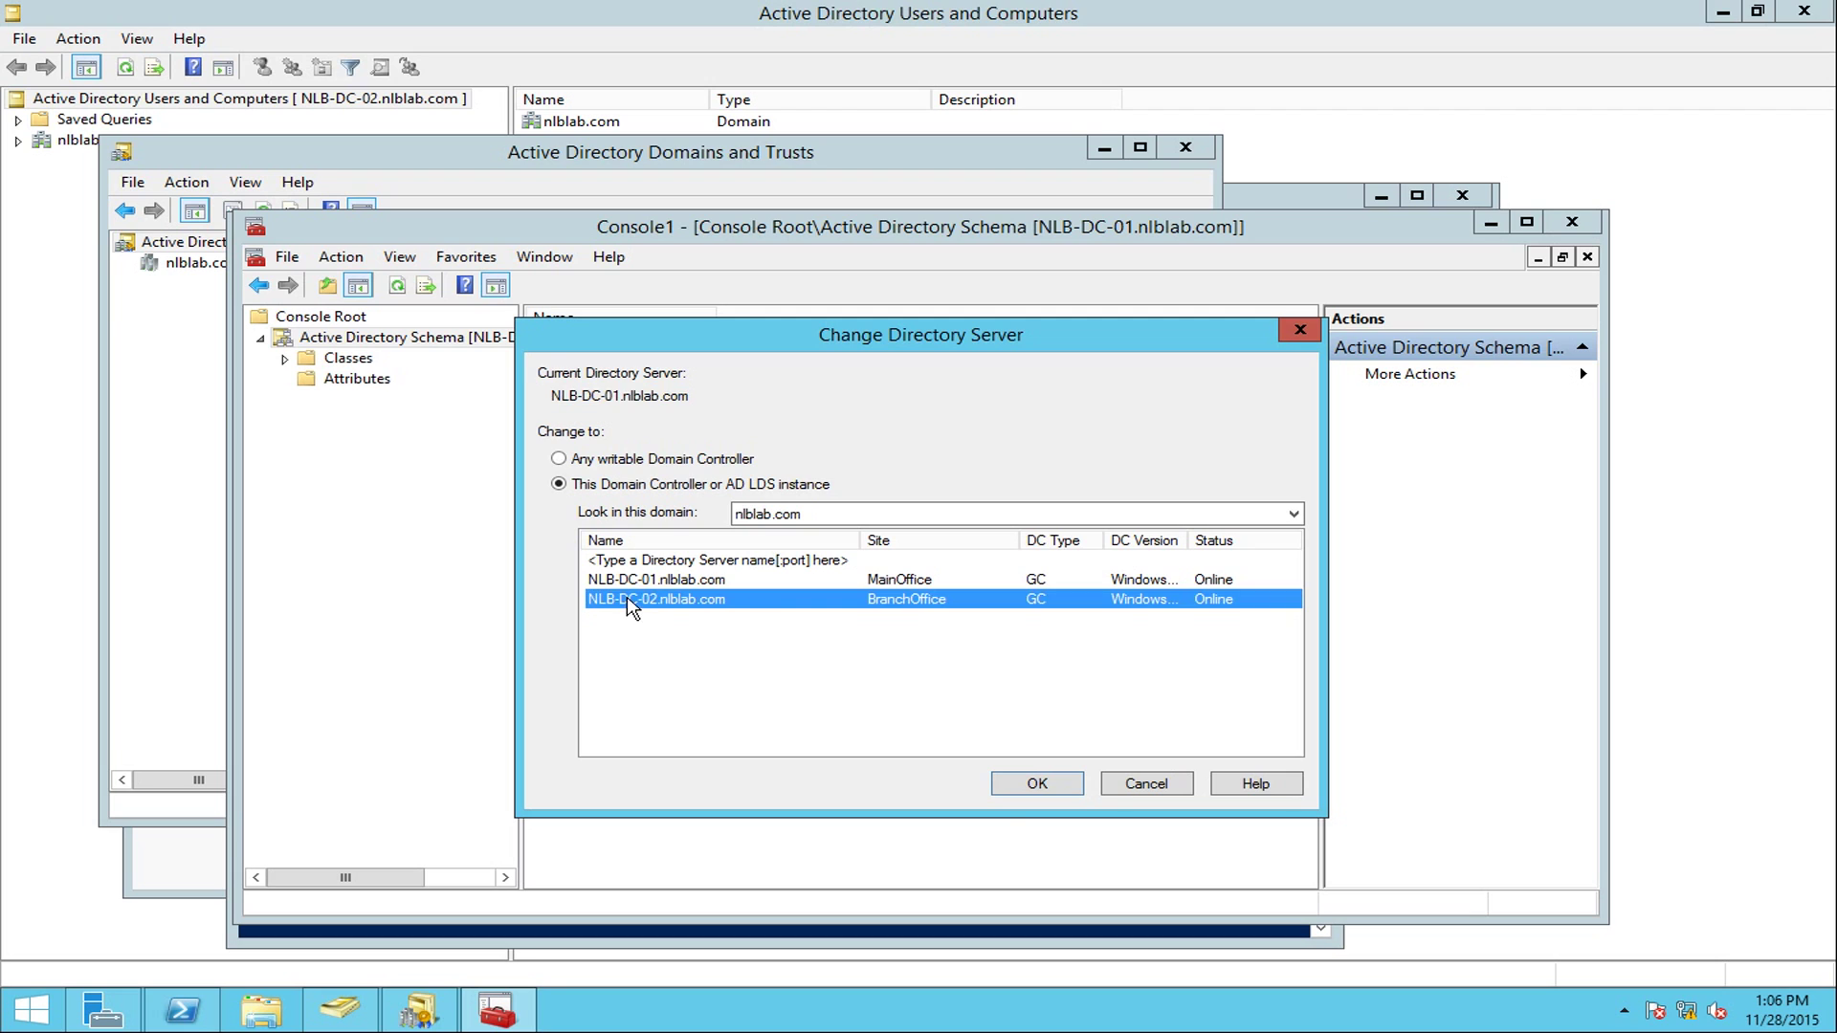
left_click(1058, 784)
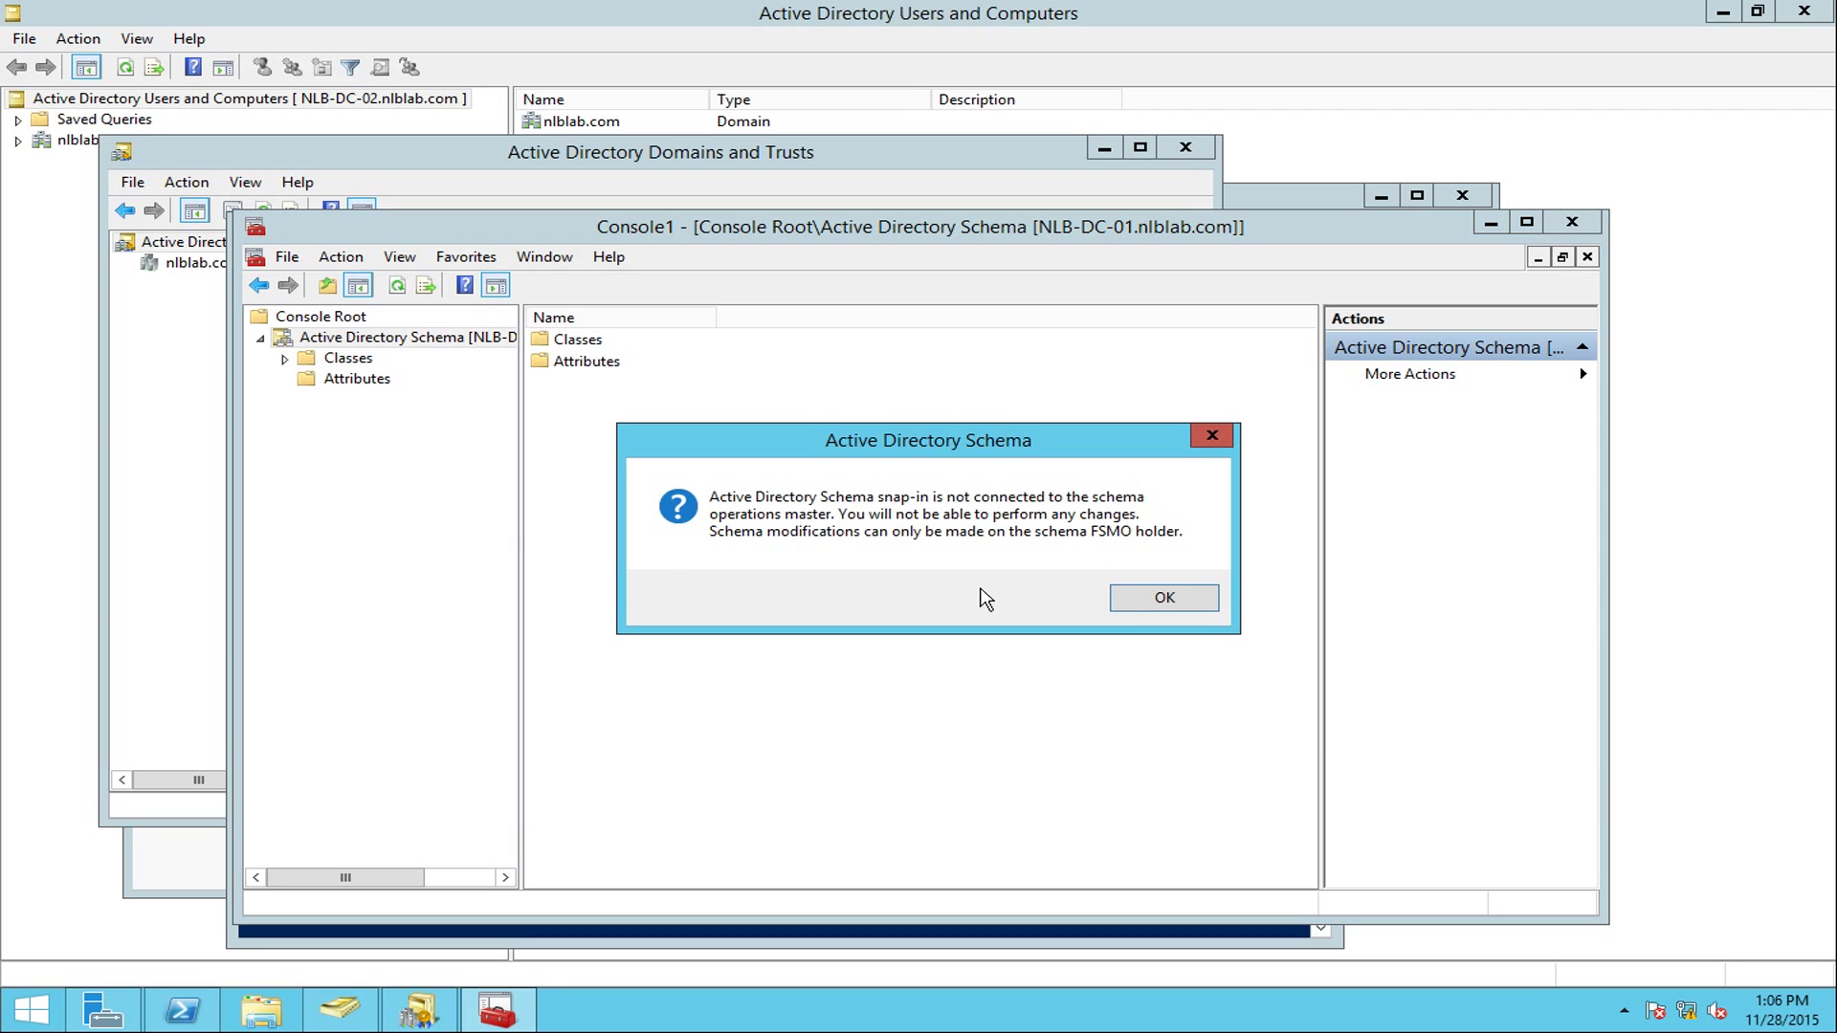
left_click(1149, 599)
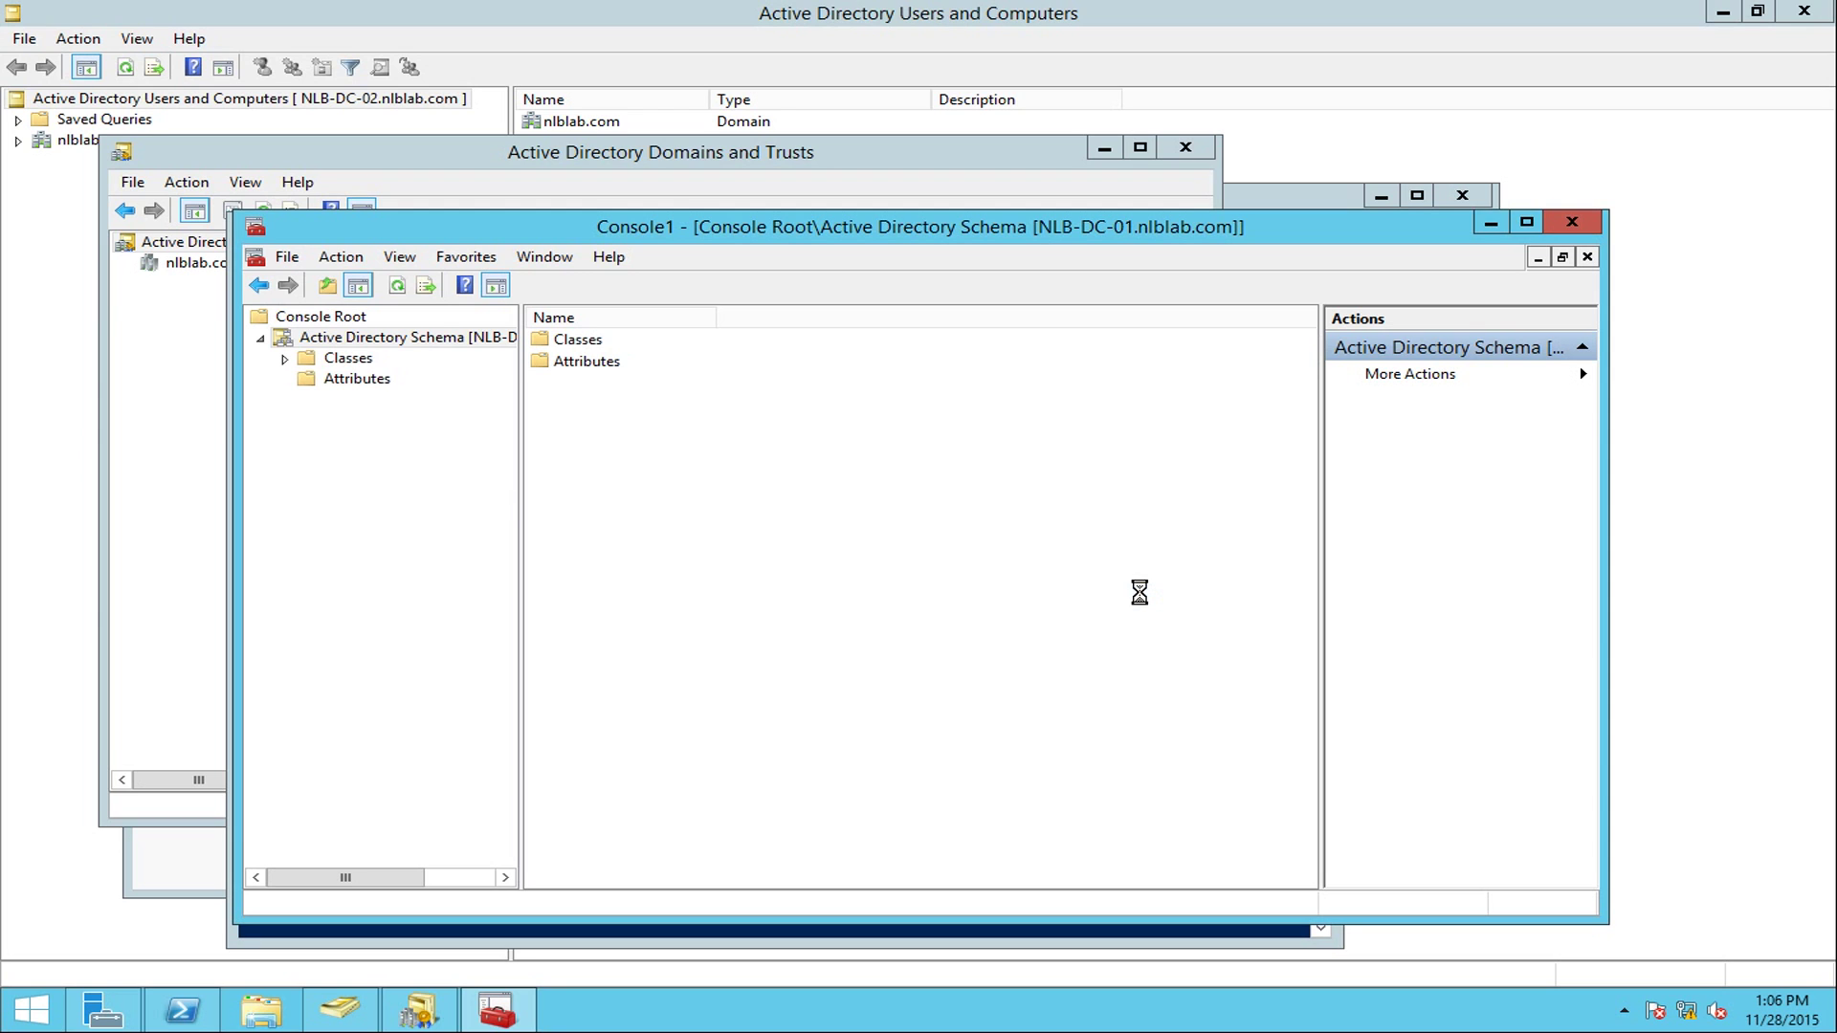
Transfer the schema master role to NLB-DC-02.nlblab.com and close the Change Schema Master dialog.
right_click(491, 343)
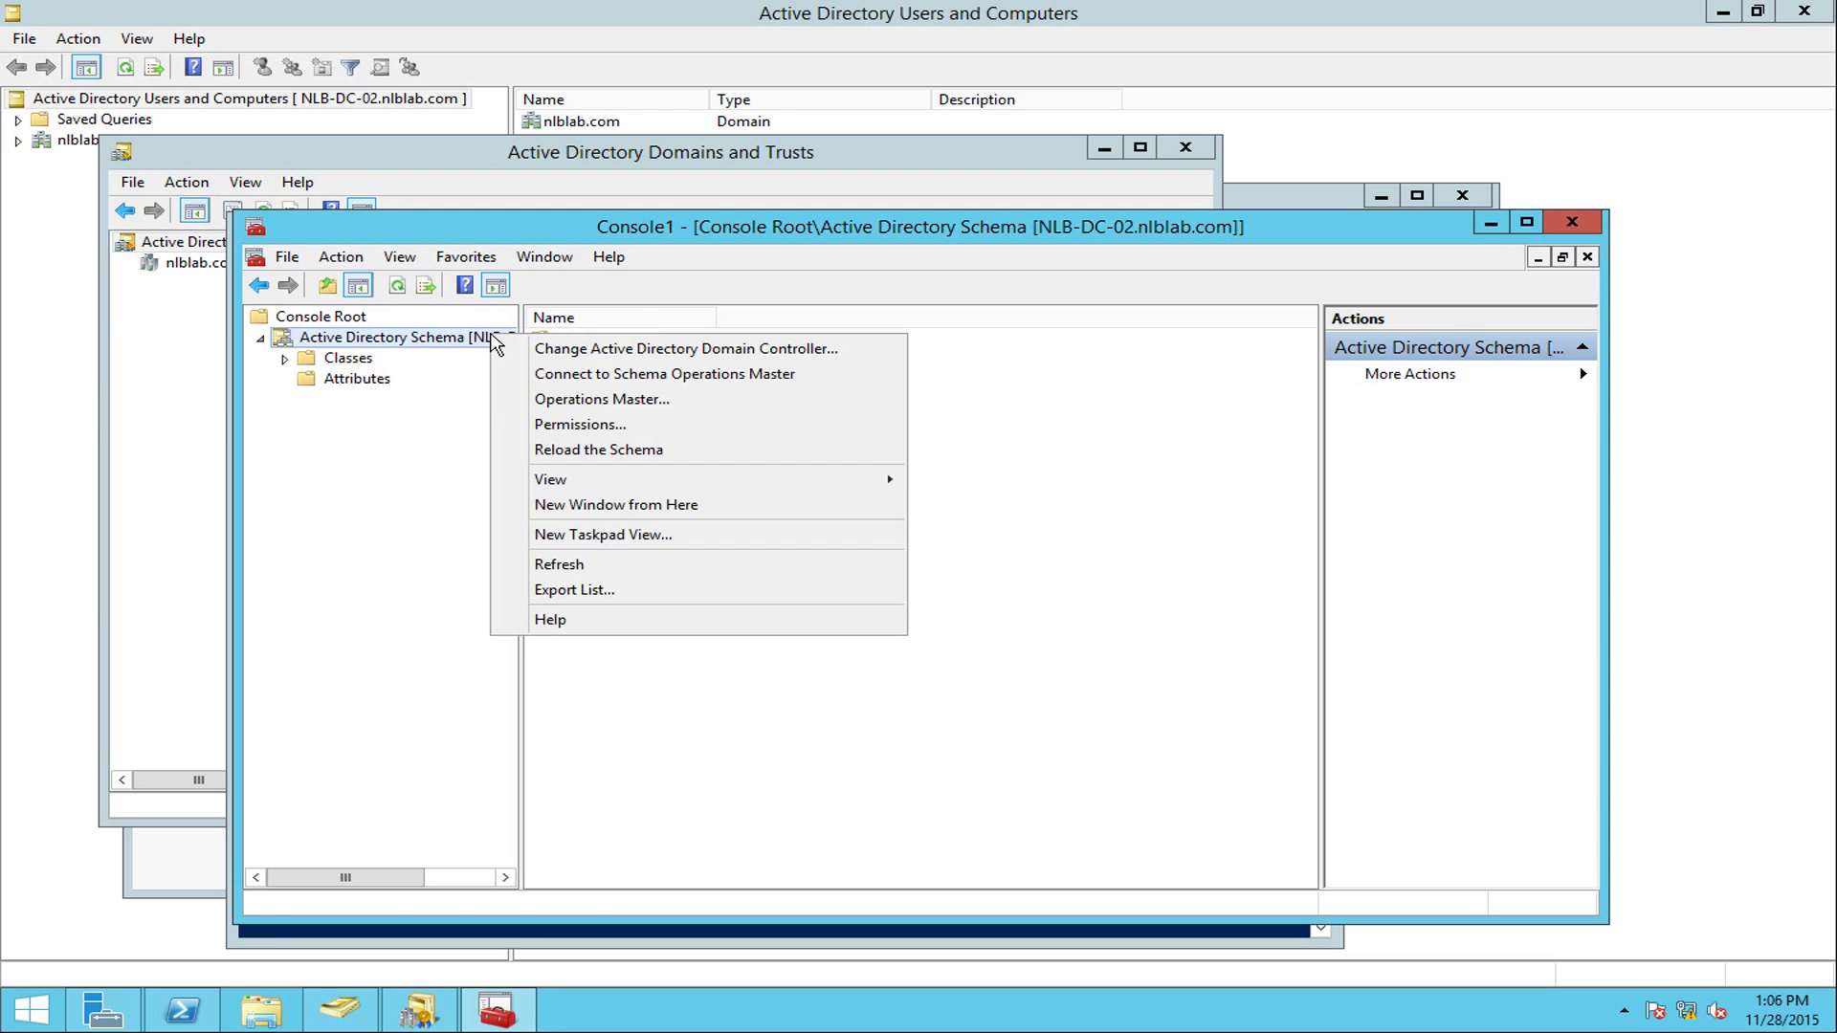
left_click(574, 398)
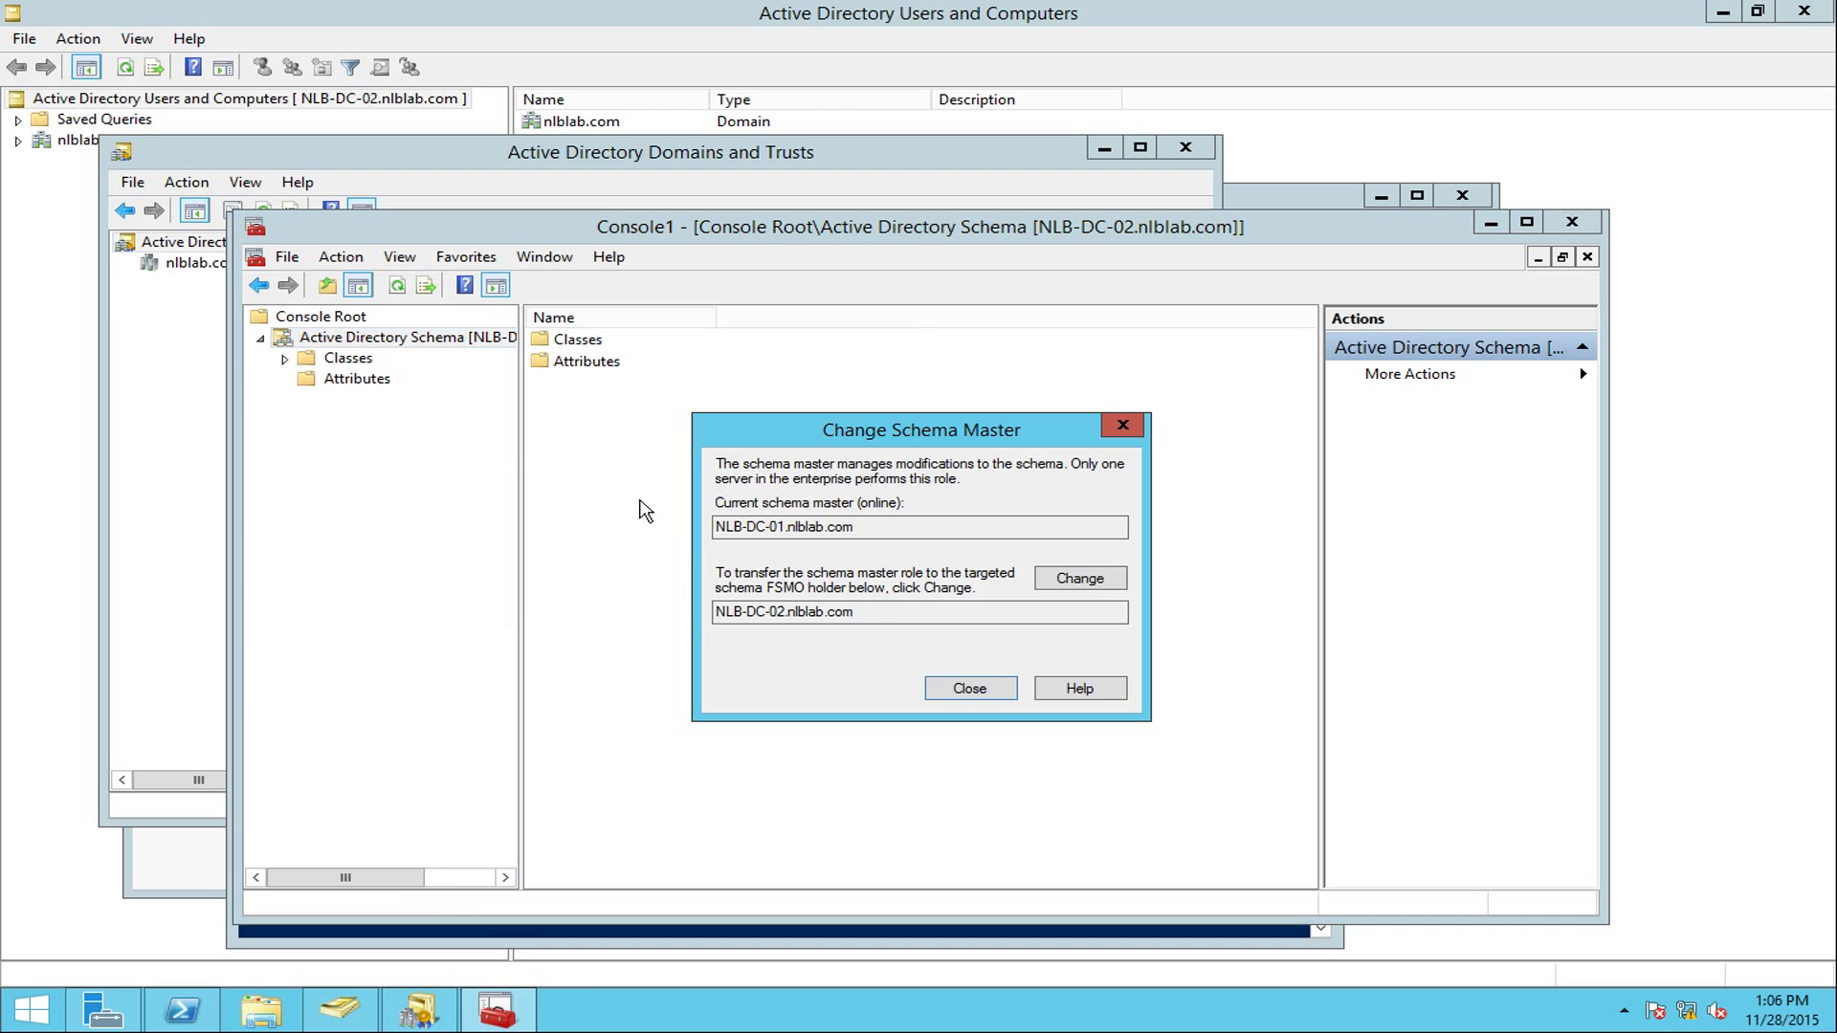
left_click(1065, 592)
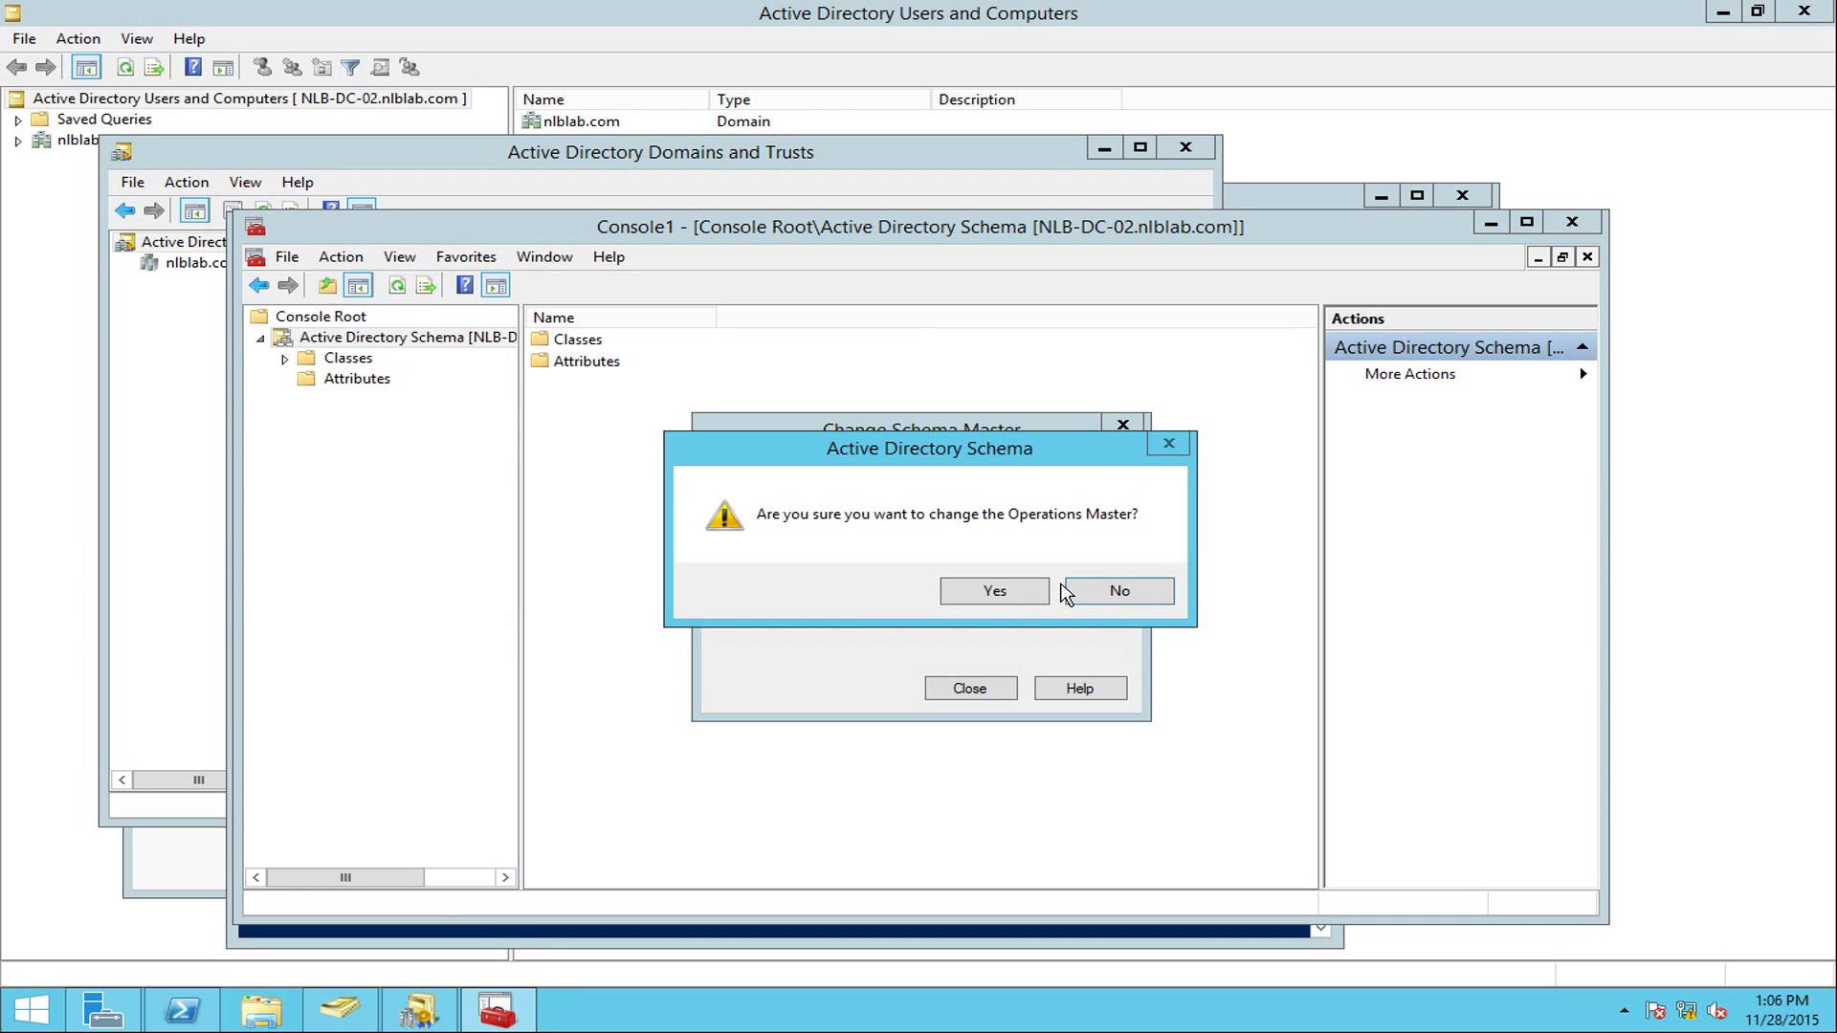
left_click(995, 591)
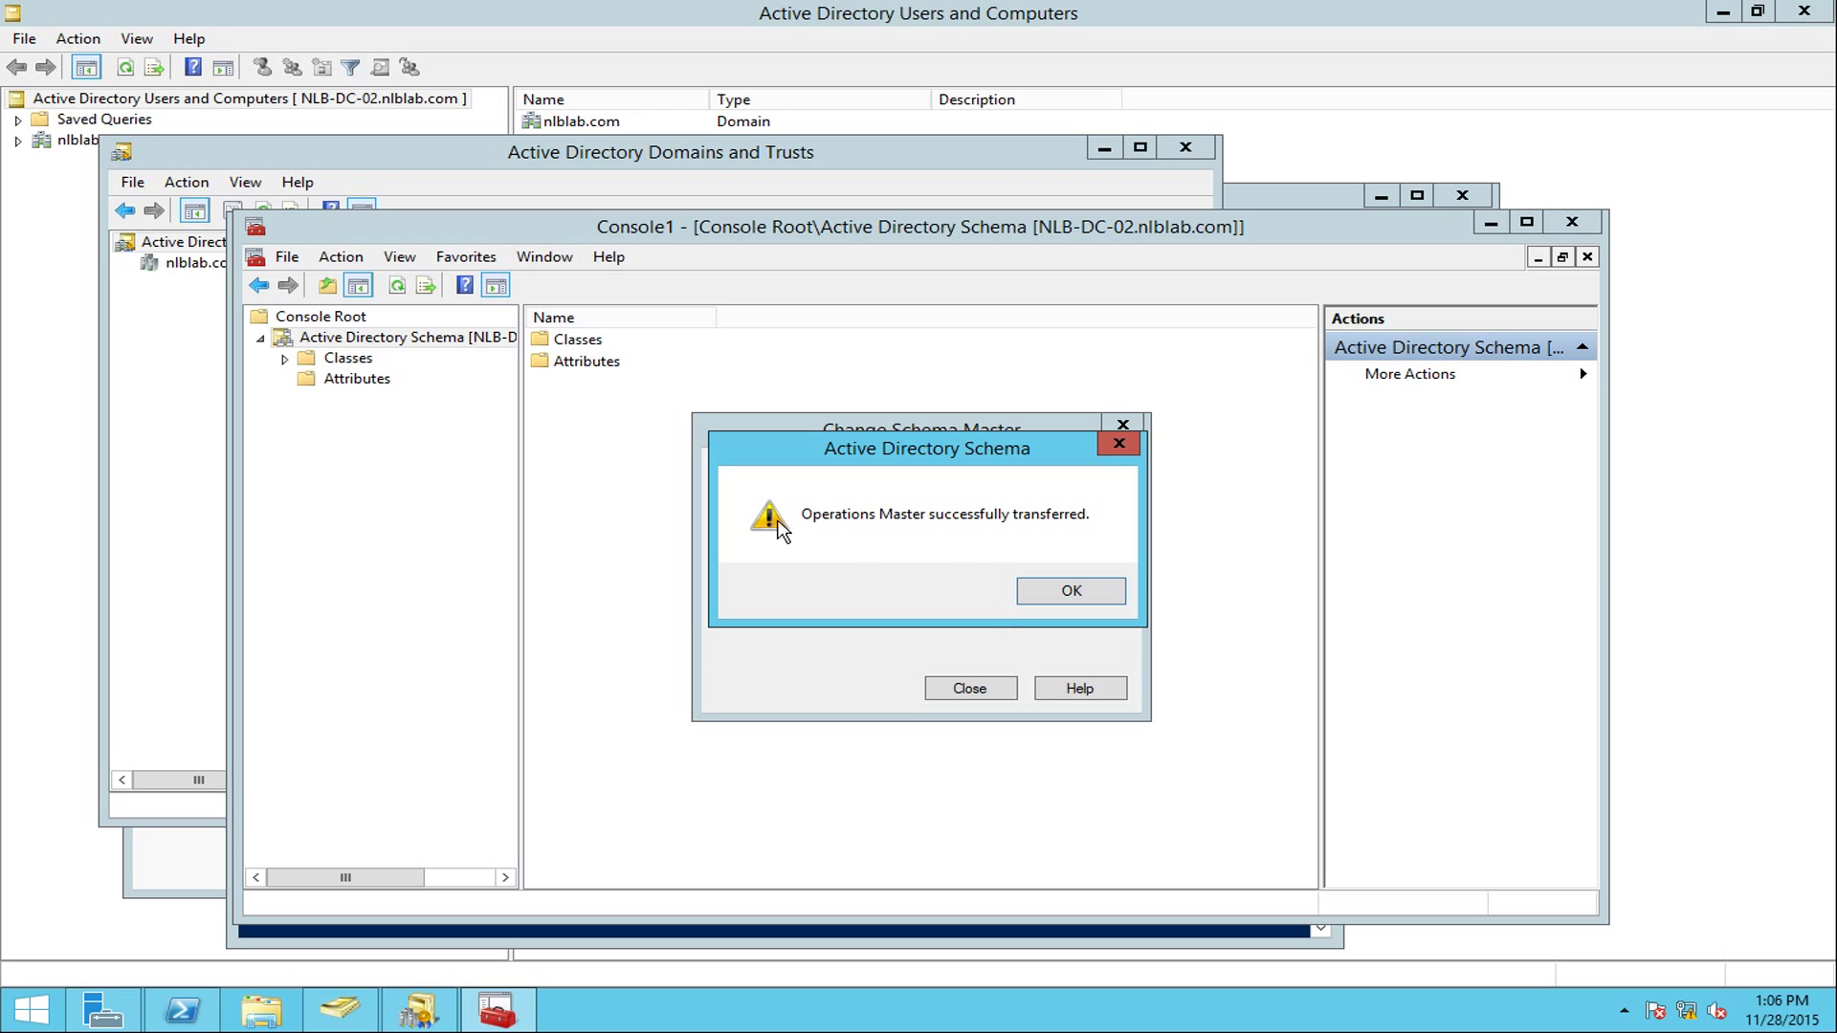
left_click(1074, 593)
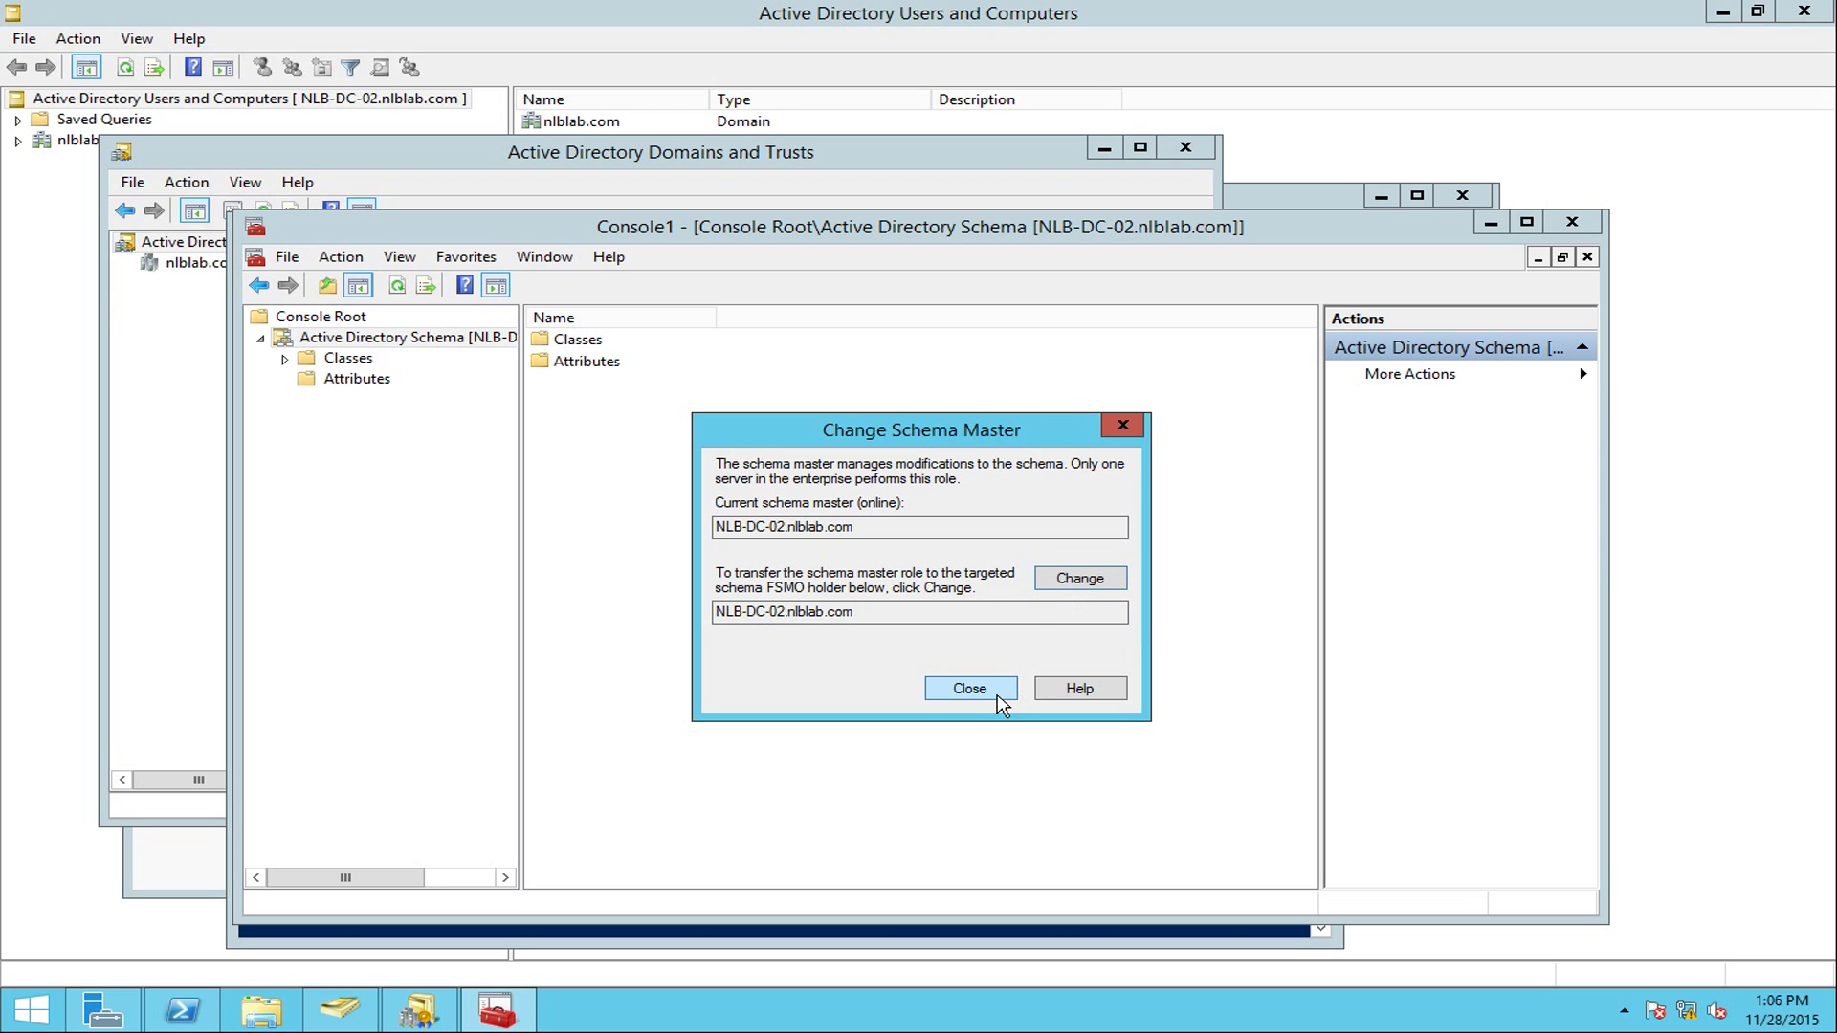
left_click(969, 689)
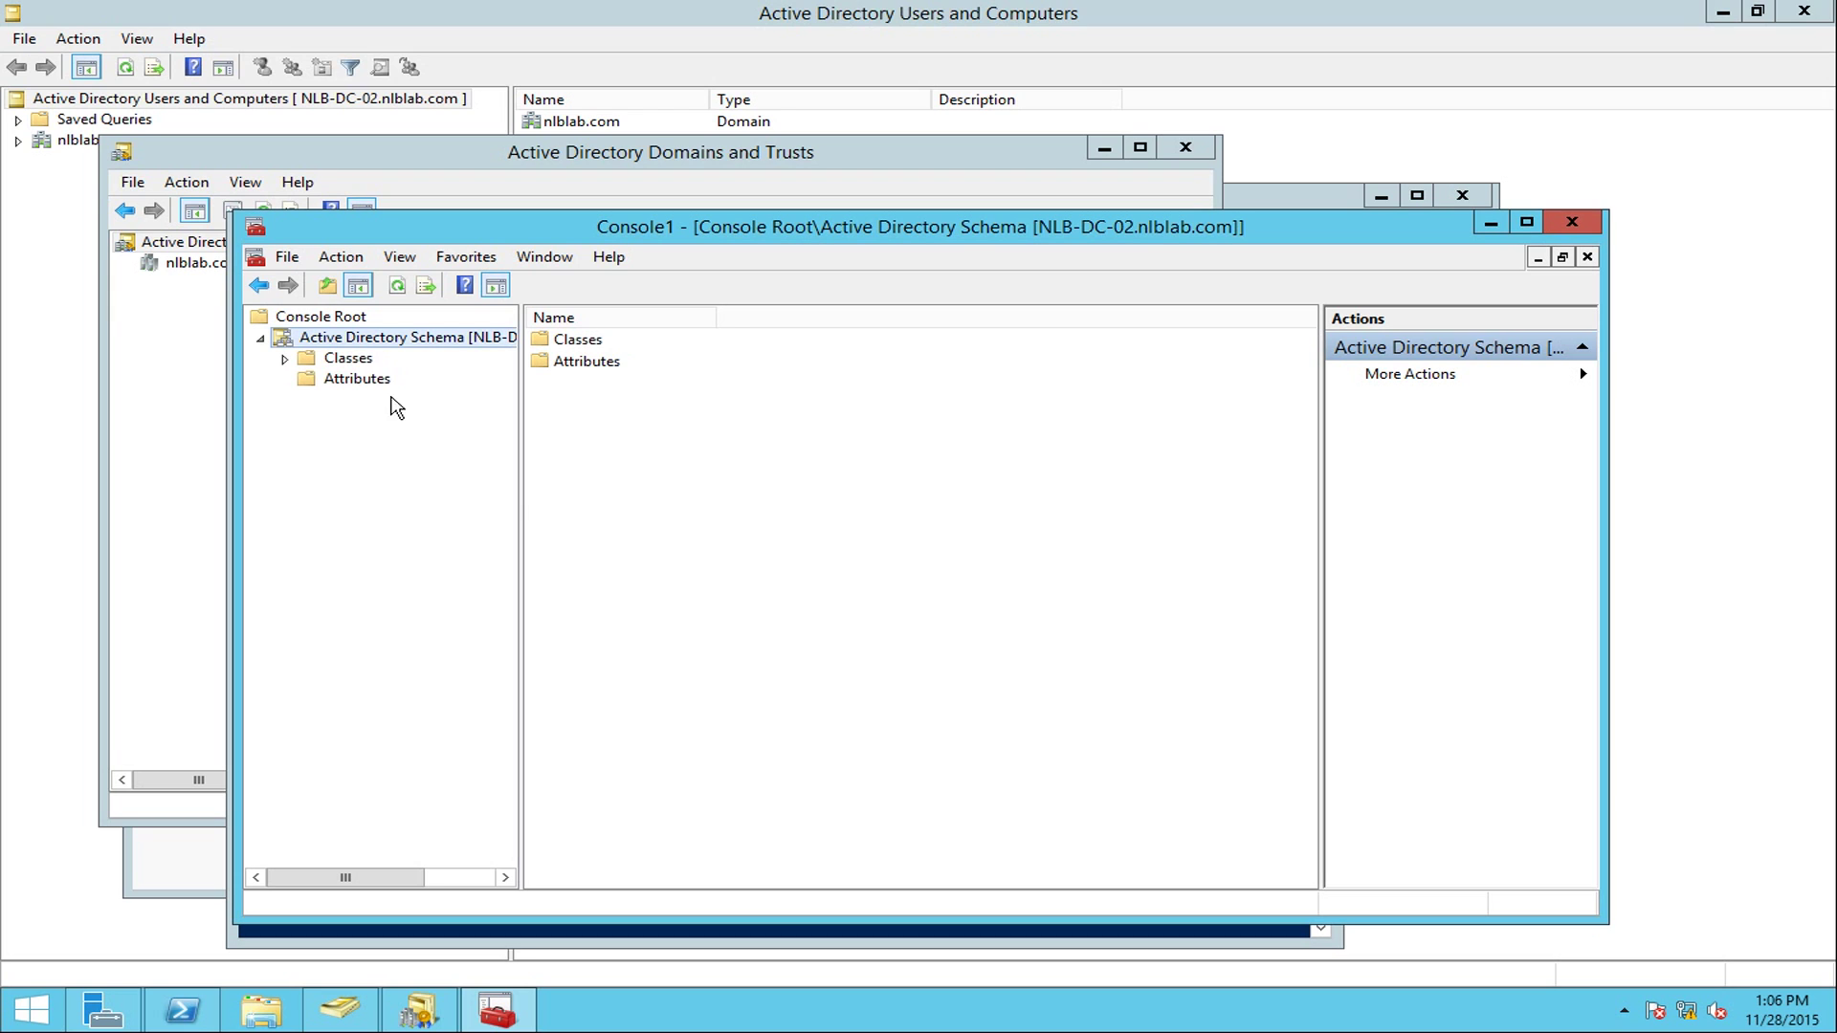
Reconnect the Active Directory Schema snap-in to the domain controller NLB-DC-01.nlblab.com and dismiss the message.
right_click(348, 342)
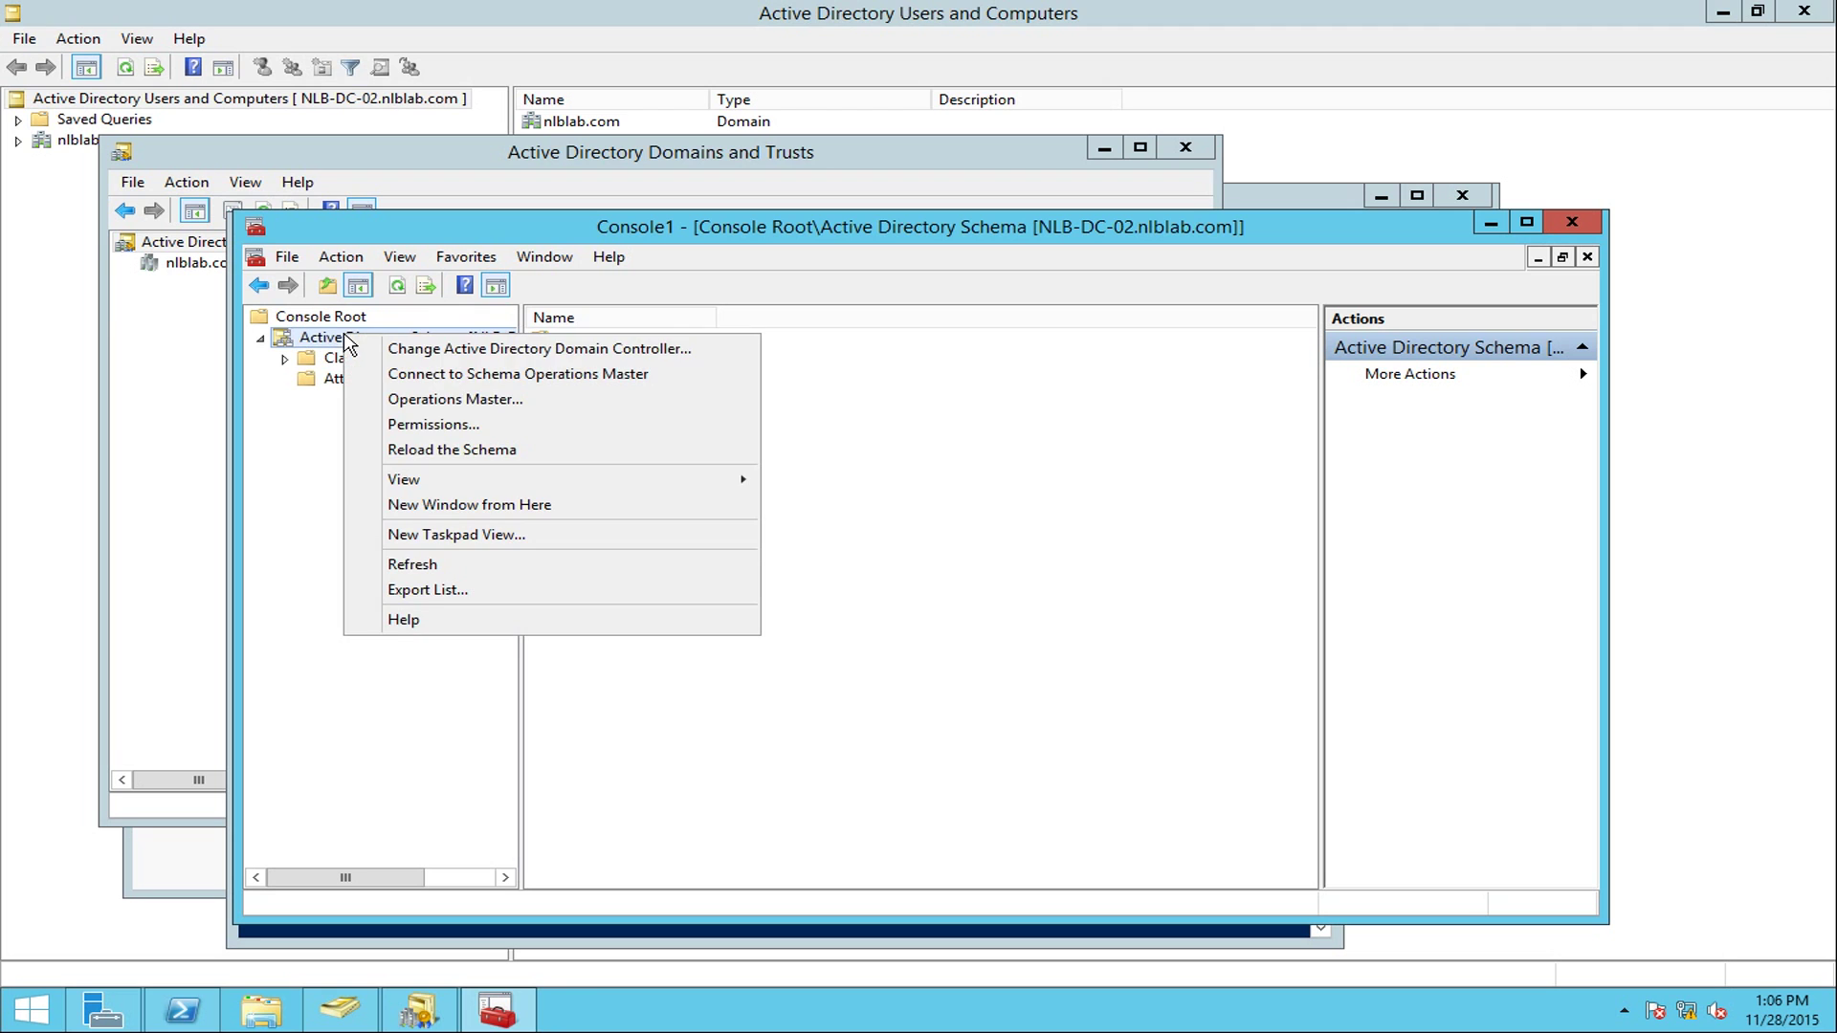
left_click(409, 348)
left_click(706, 579)
left_click(1036, 783)
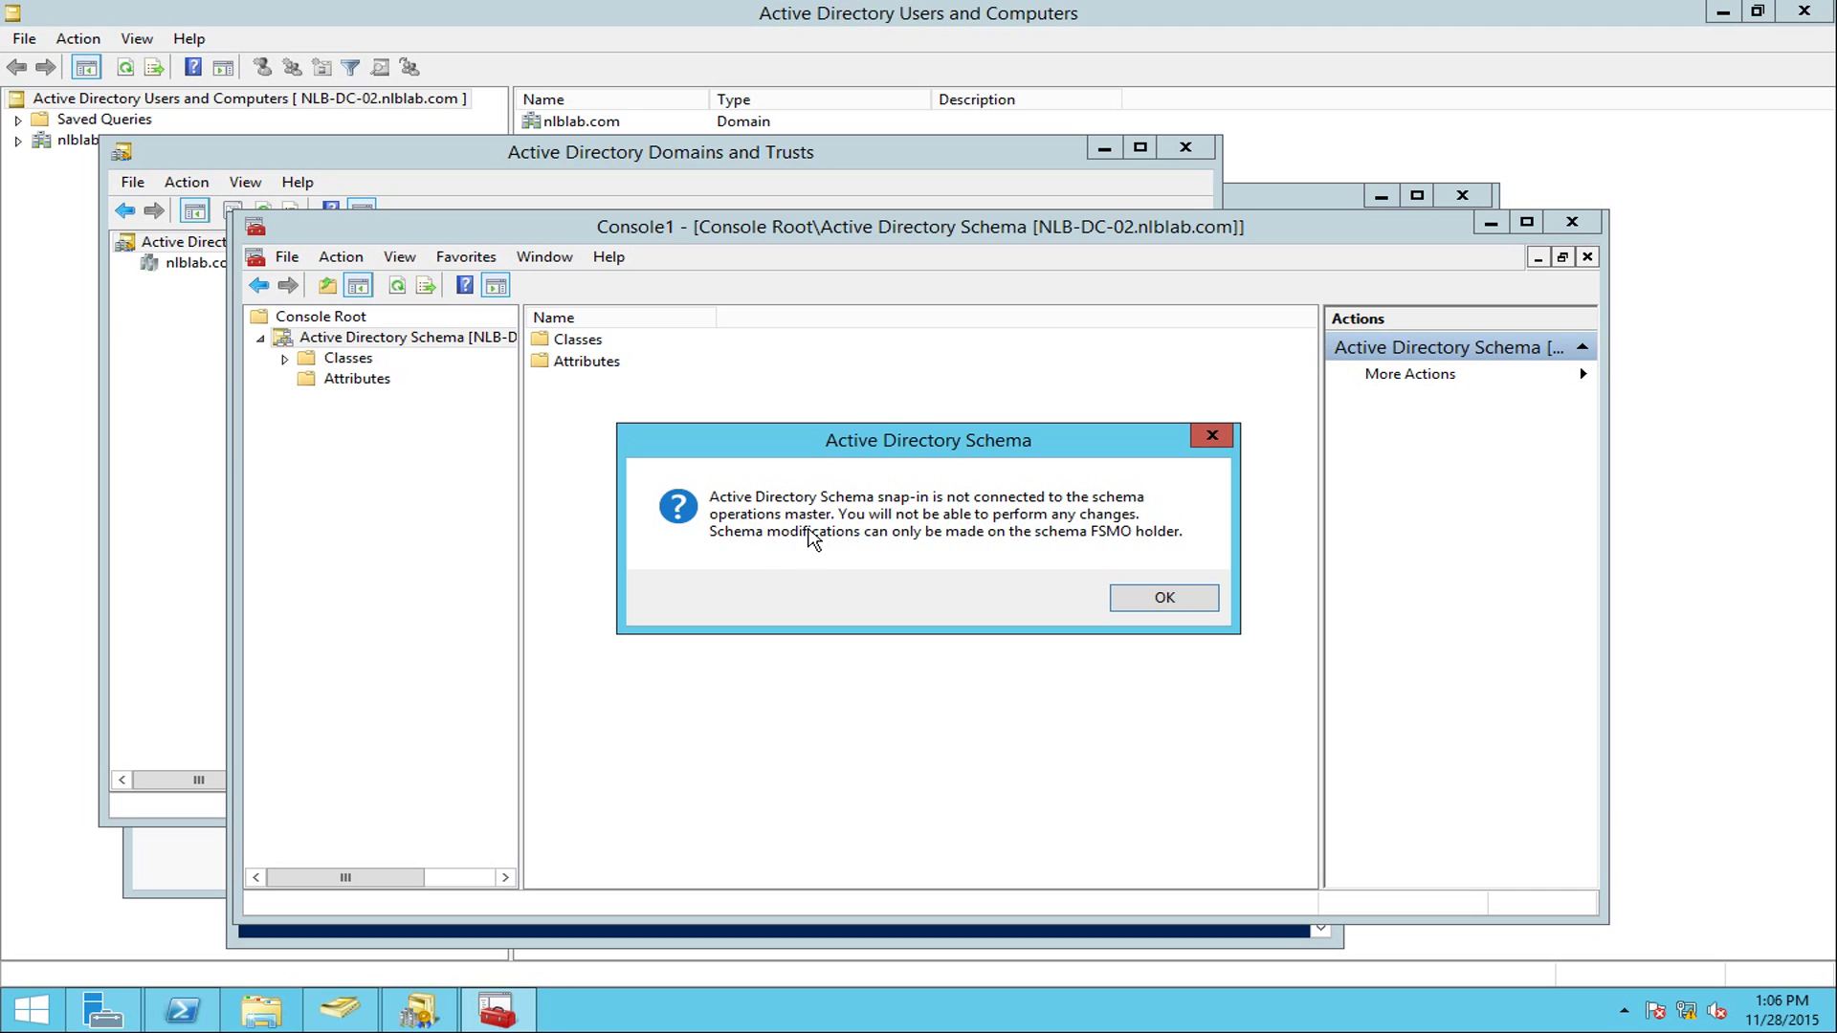
left_click(1165, 598)
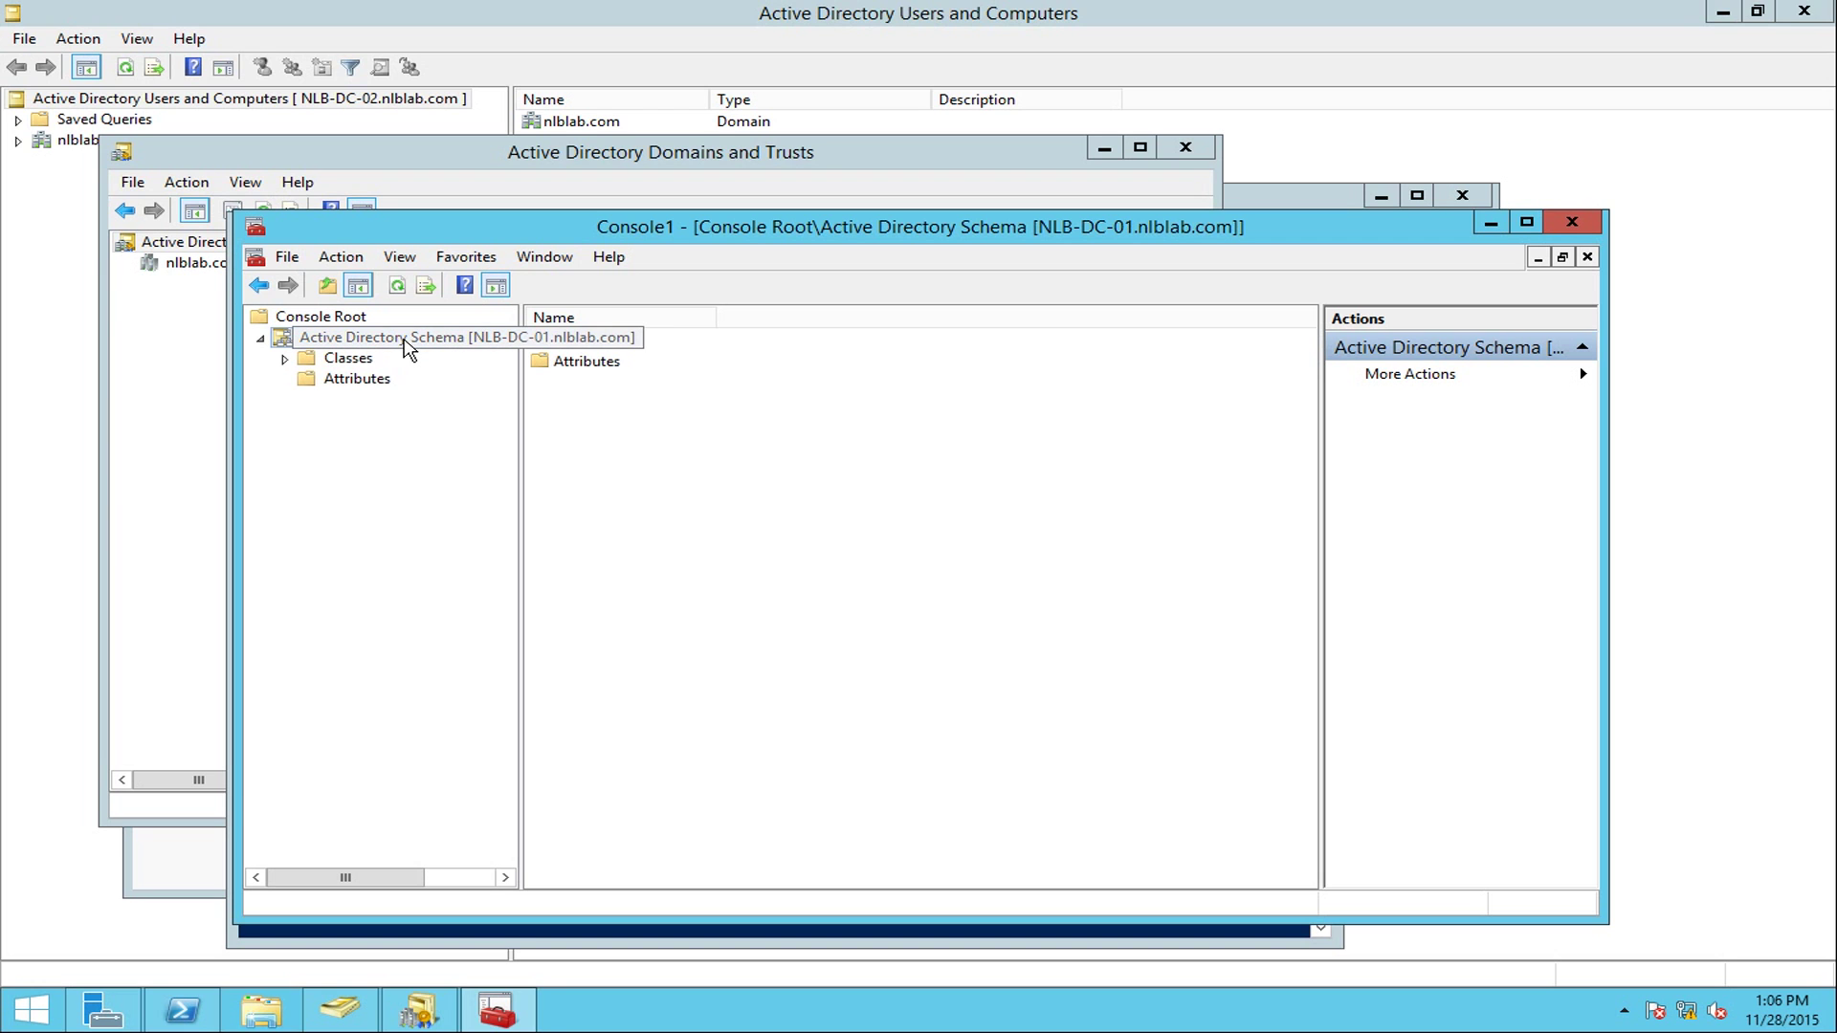
Switch to Windows PowerShell and recall the netdom /query FSMO command to check the role holders.
left_click(184, 1011)
left_click(672, 670)
key("Up")
key("Up")
key("Up")
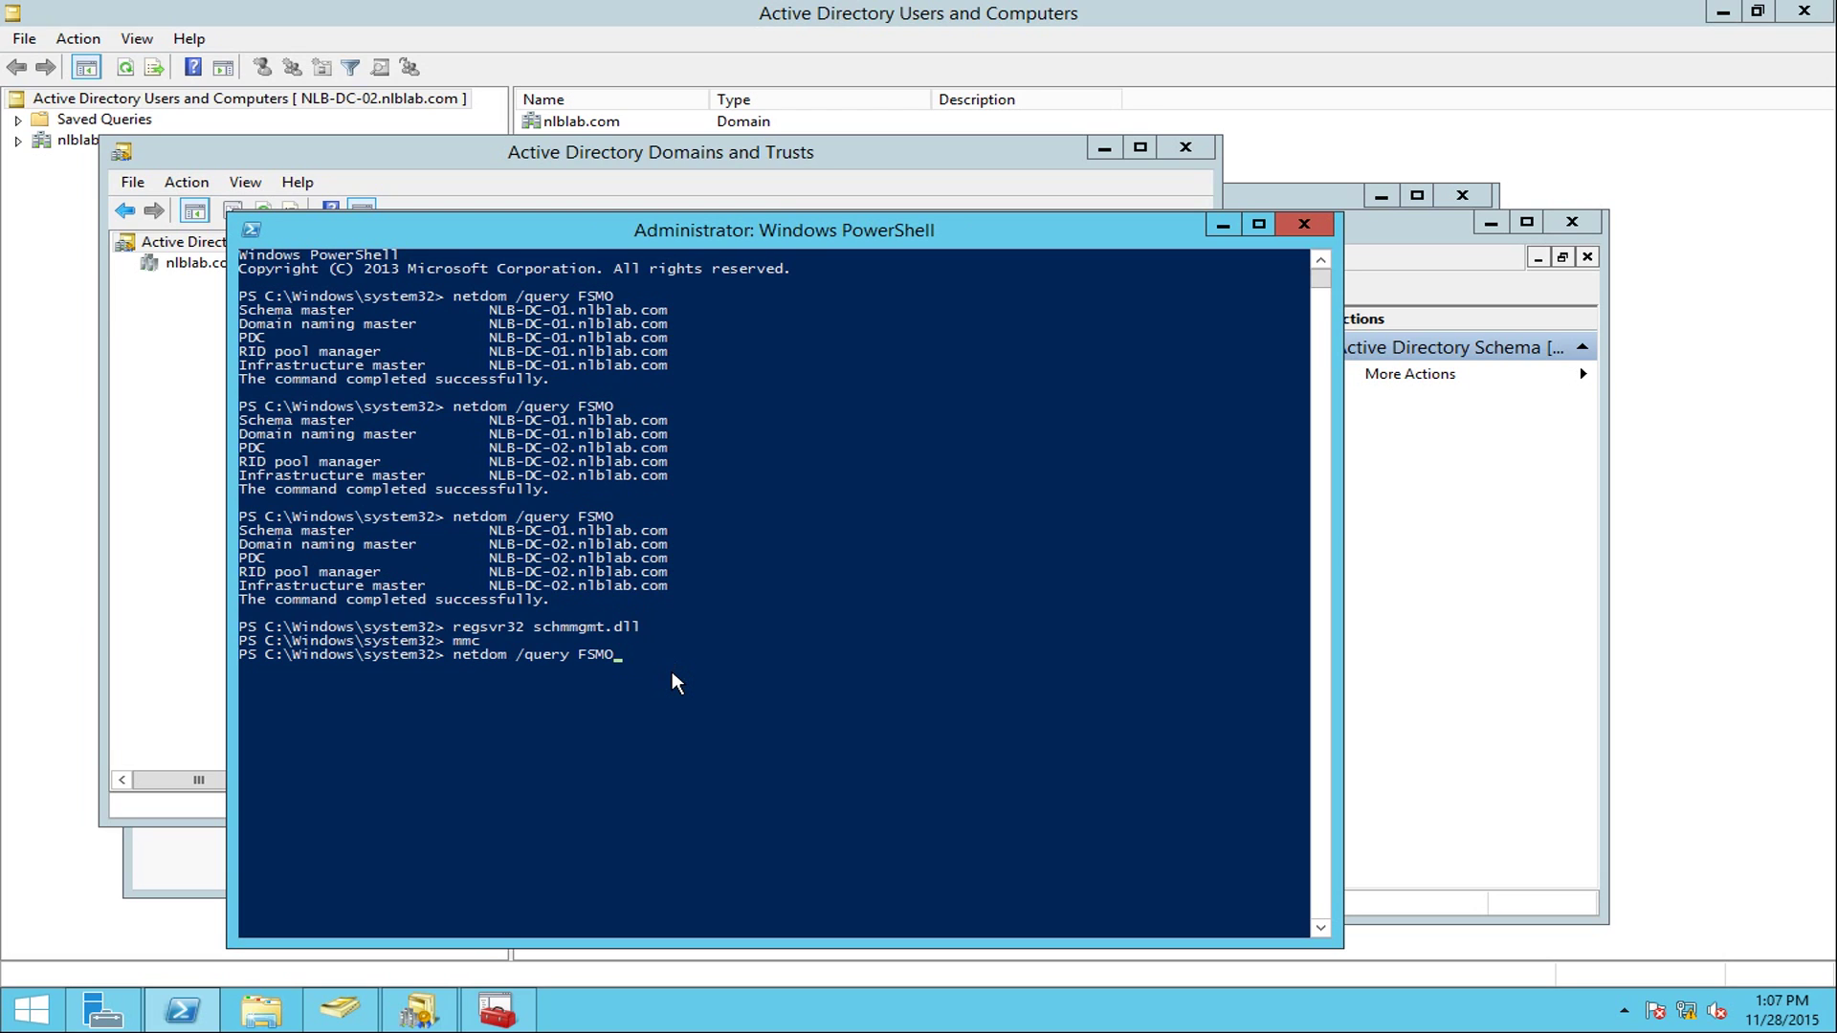